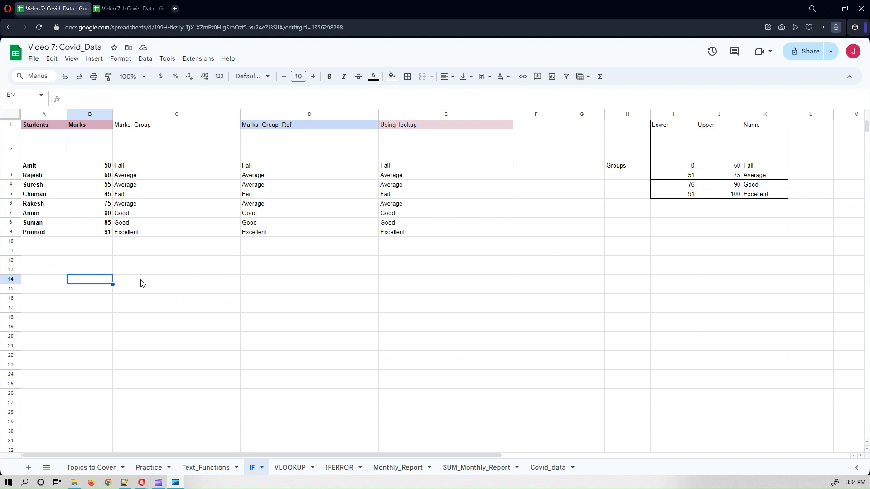
Reduce the height of row 2 and highlight the Students and Marks data in A1:B9
left_click(150, 295)
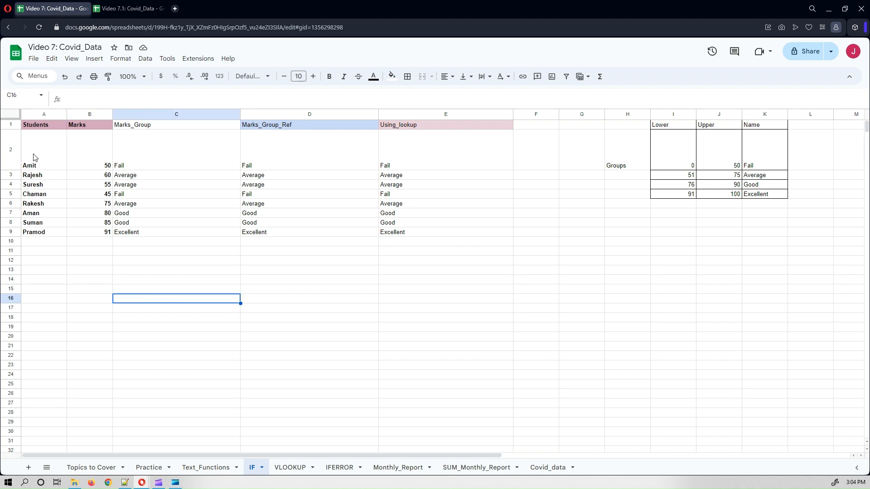
left_click_drag(34, 156, 88, 226)
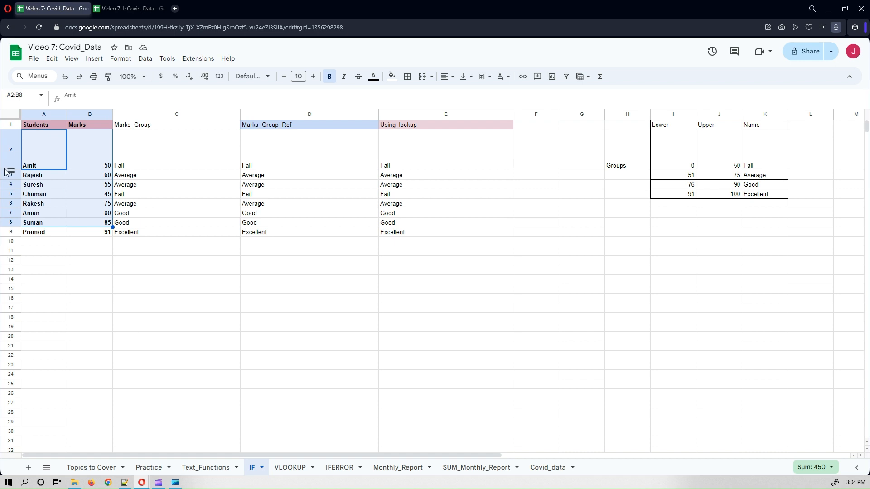
left_click_drag(9, 171, 9, 153)
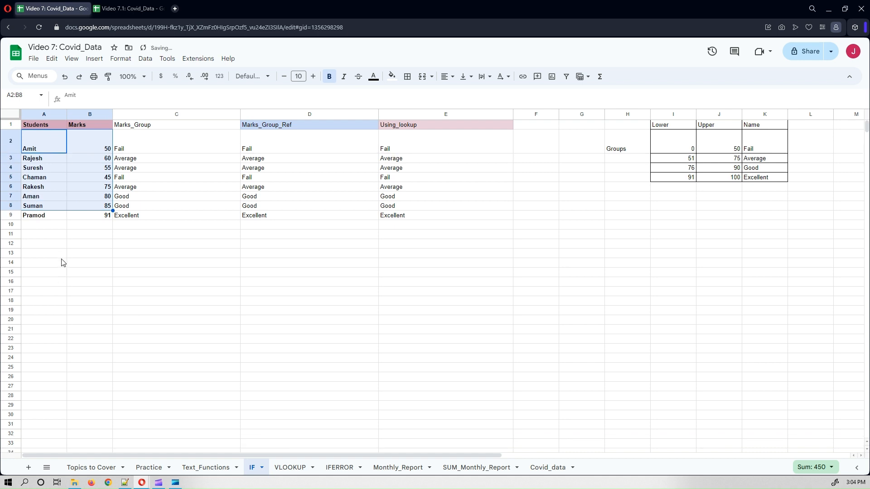
left_click(61, 261)
left_click_drag(46, 127, 97, 221)
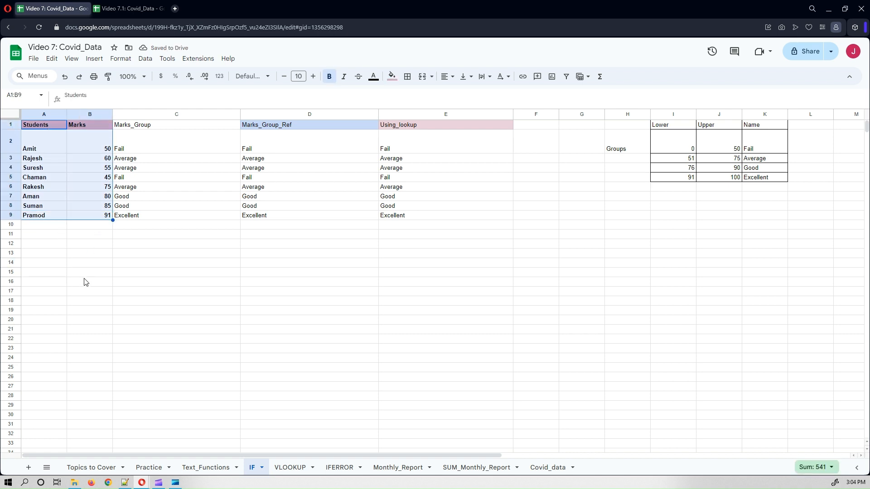
left_click(86, 282)
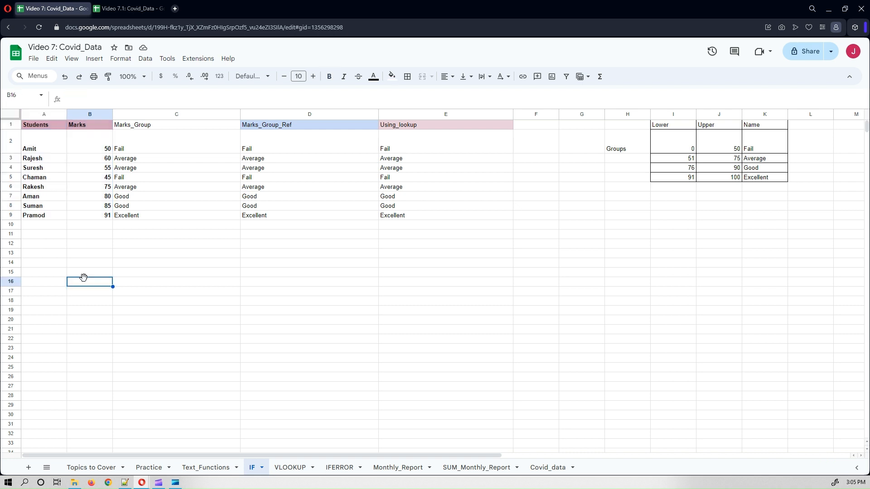
Fill the Lower, Upper and Name headers in I1:K1 with a muted teal and make them bold
left_click(665, 127)
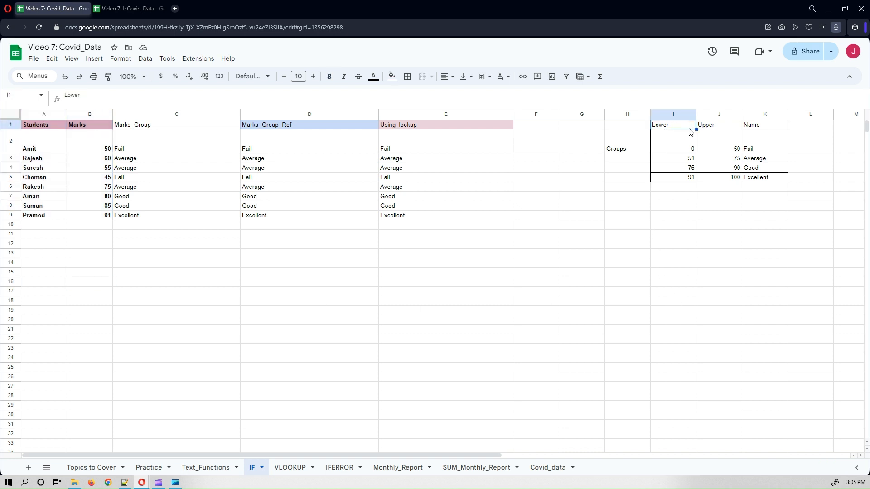
left_click(755, 129, "shift")
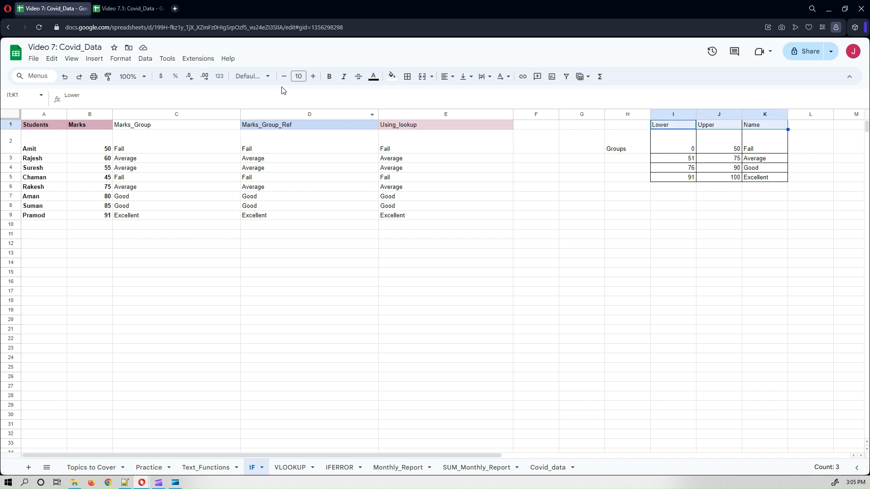
left_click(391, 77)
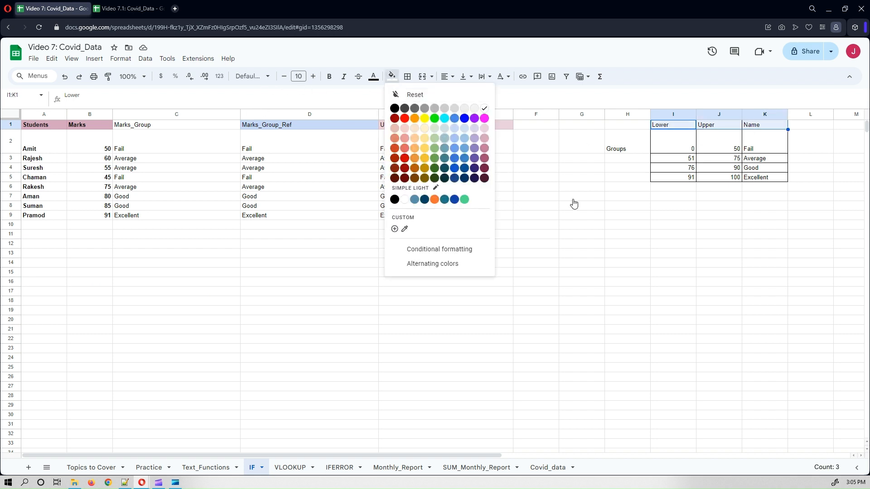
left_click(637, 237)
left_click(662, 124)
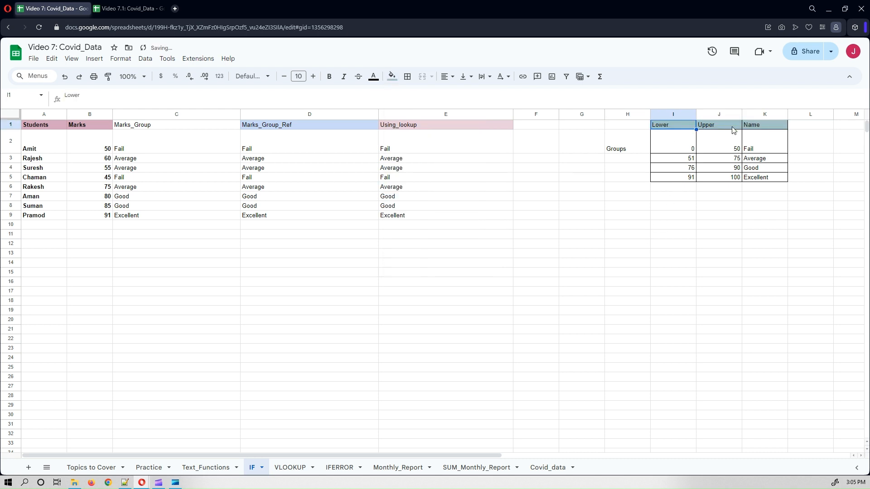
left_click(757, 127, "shift")
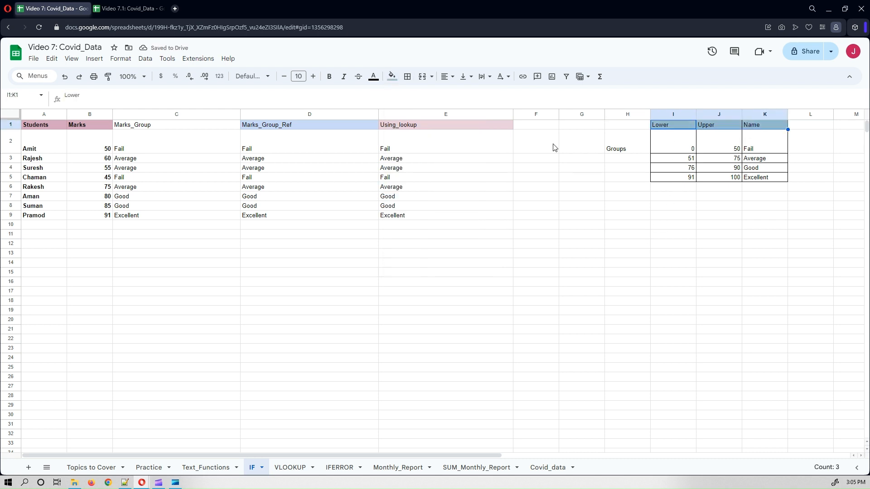
left_click(330, 76)
left_click(627, 262)
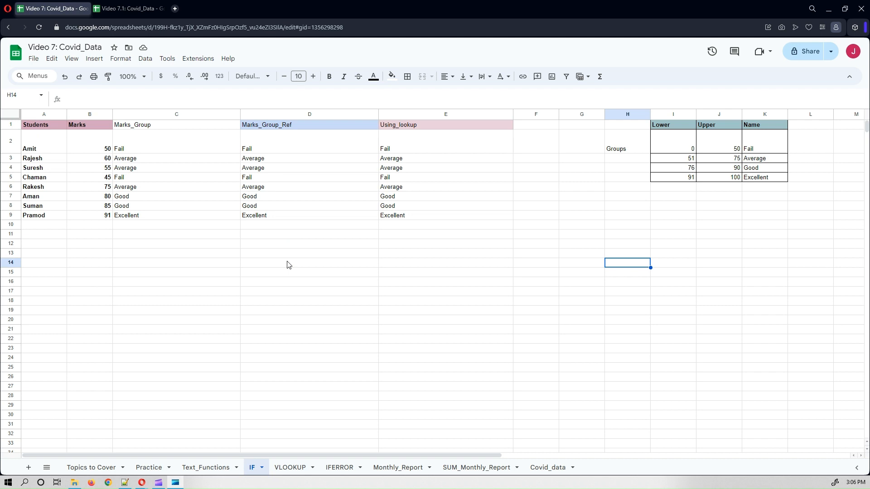
Enlarge the formula bar to fit the nested IF formula in C2 and go through each of its conditions without changing it
left_click(160, 150)
left_click_drag(228, 109, 230, 142)
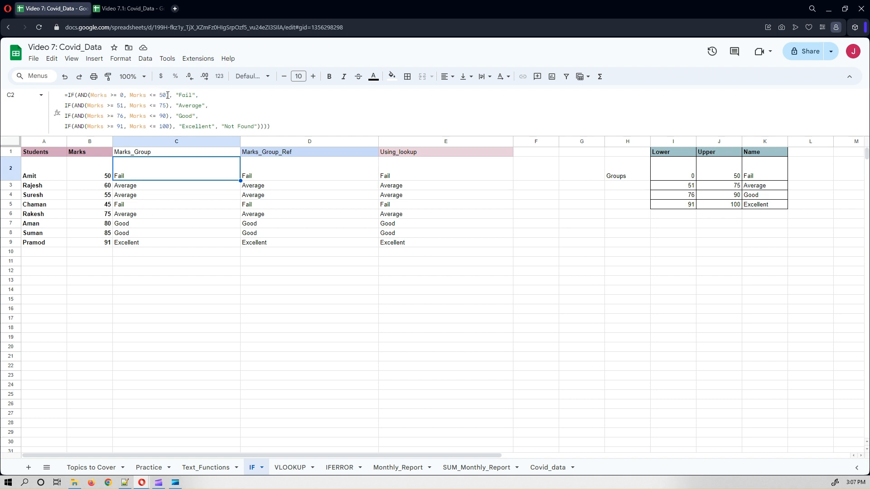
left_click(210, 94)
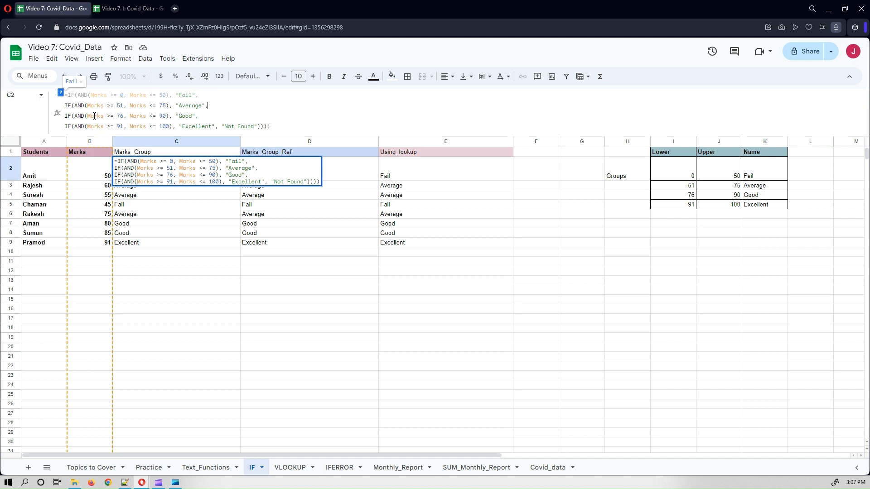
left_click(214, 119)
left_click(277, 127)
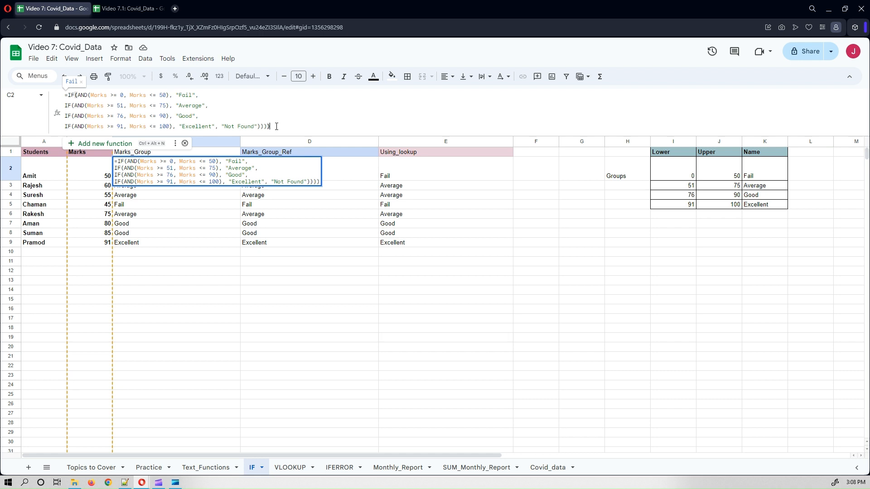
key("Escape")
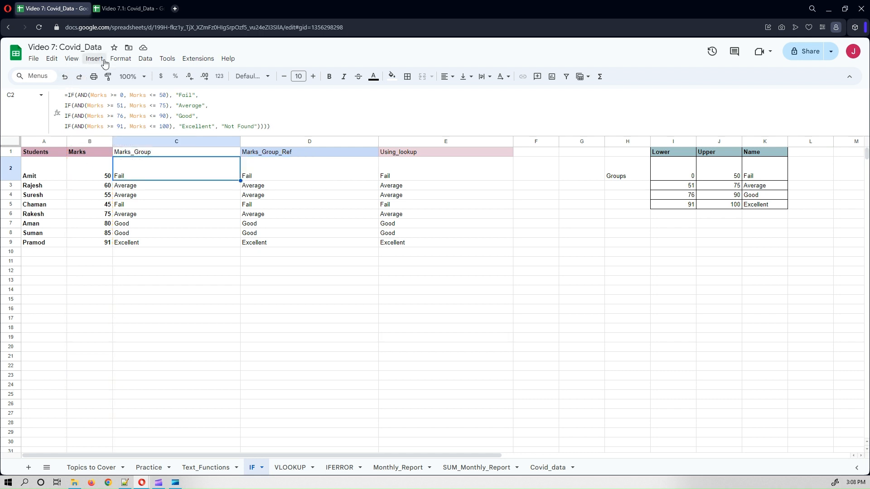
Check in the named ranges list which cells the Marks range covers, and close the list
left_click(146, 59)
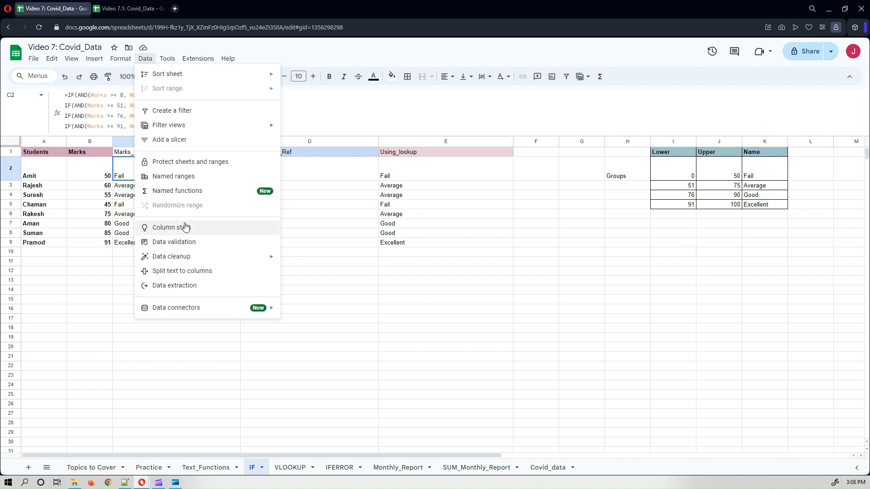
left_click(173, 176)
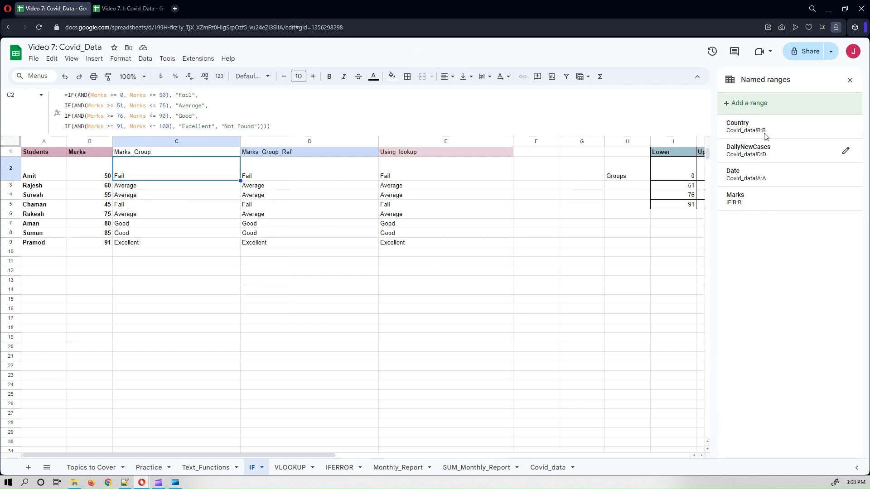
left_click(756, 204)
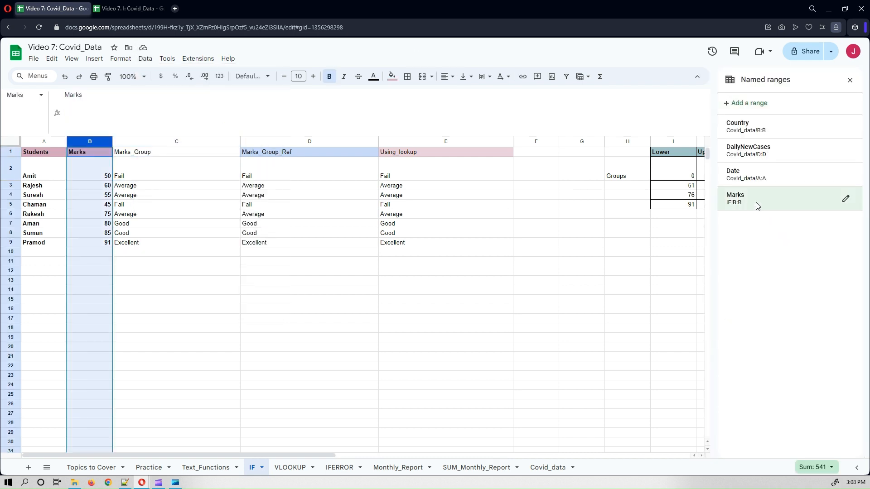
left_click(848, 82)
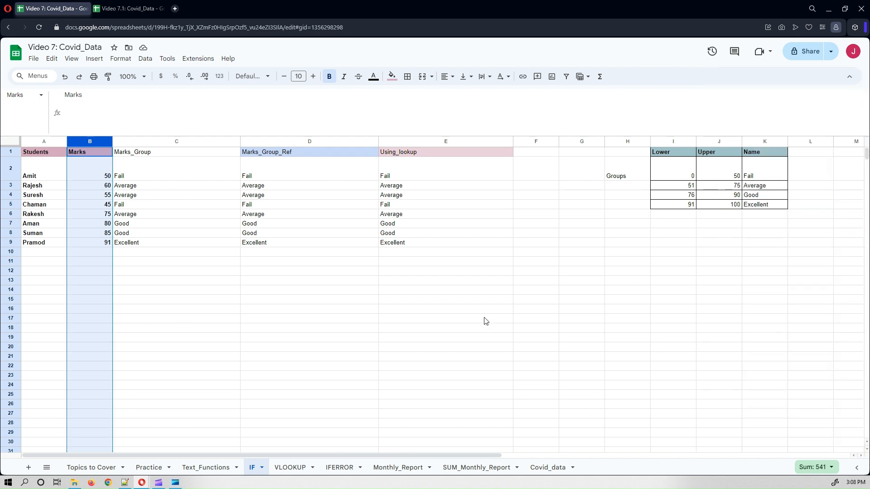
left_click(454, 321)
Clear cell C2 and start its formula anew with =IF(AND(Marks >= 0, Marks <= 50), "Fail",
left_click(160, 177)
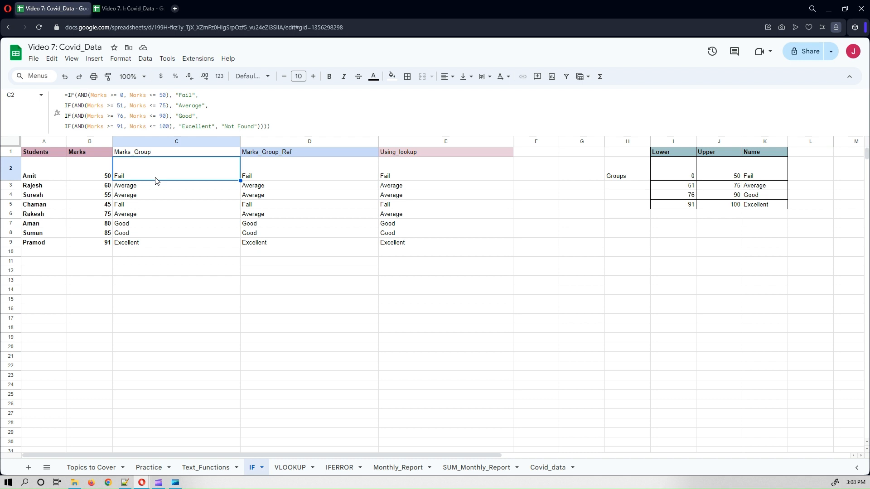
key("Delete")
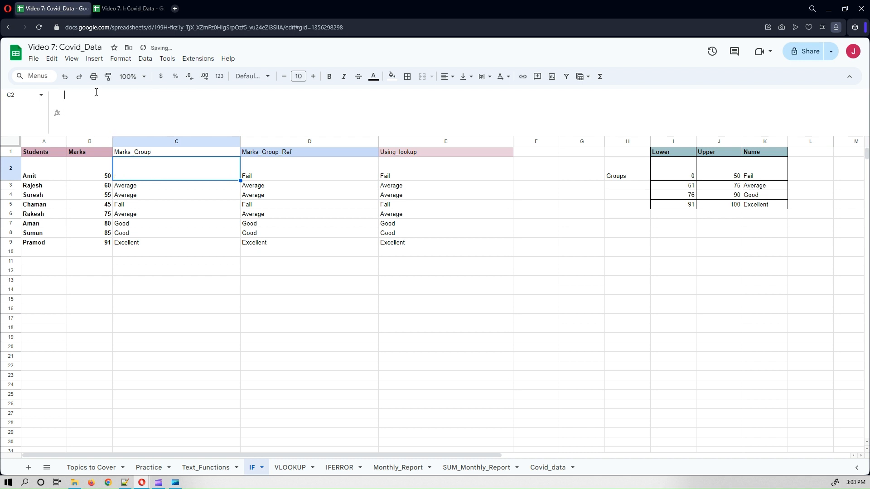
left_click(97, 96)
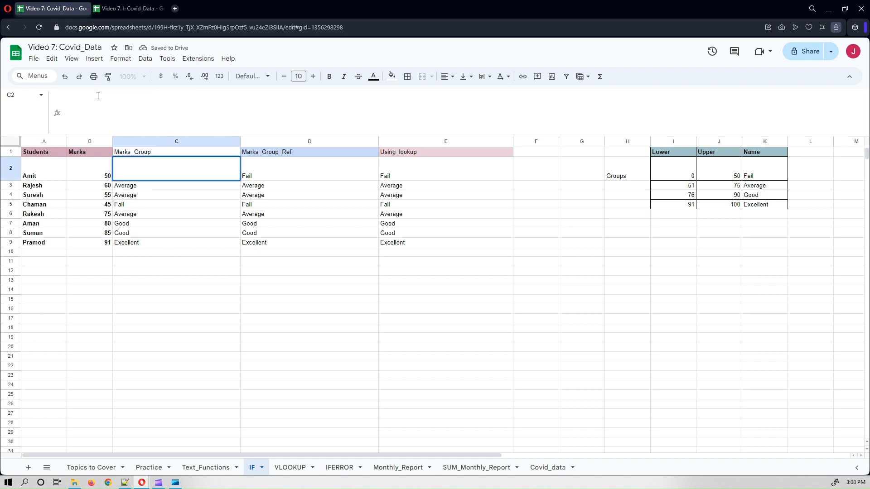
type("=")
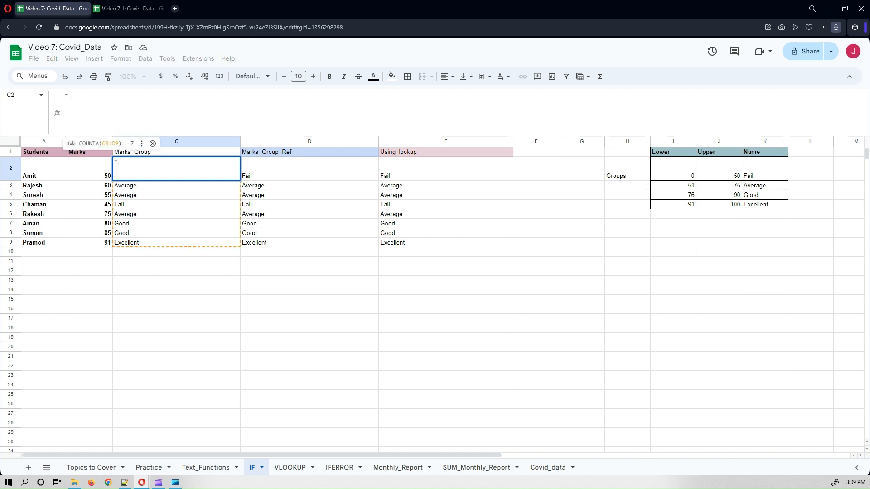
type("IF")
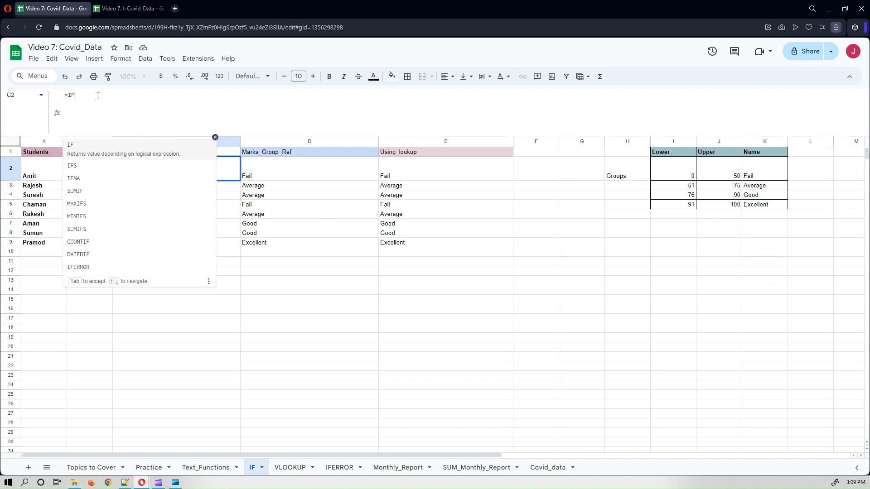
type("(AND")
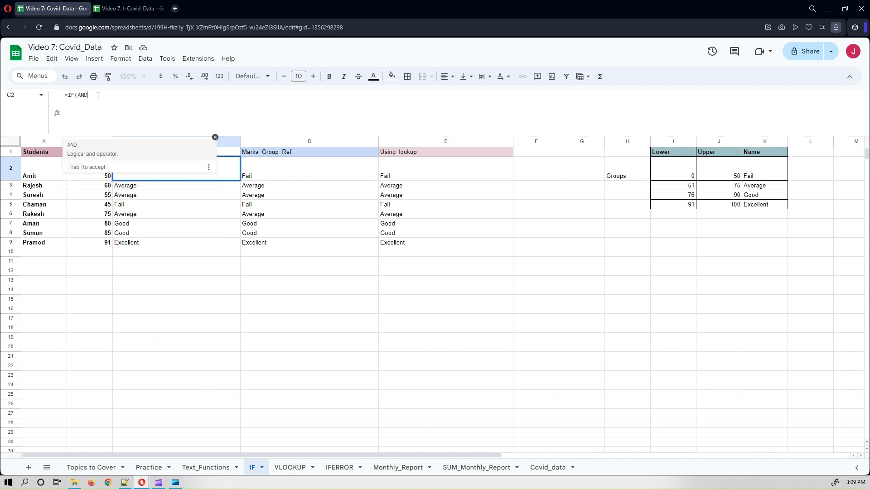
type("(")
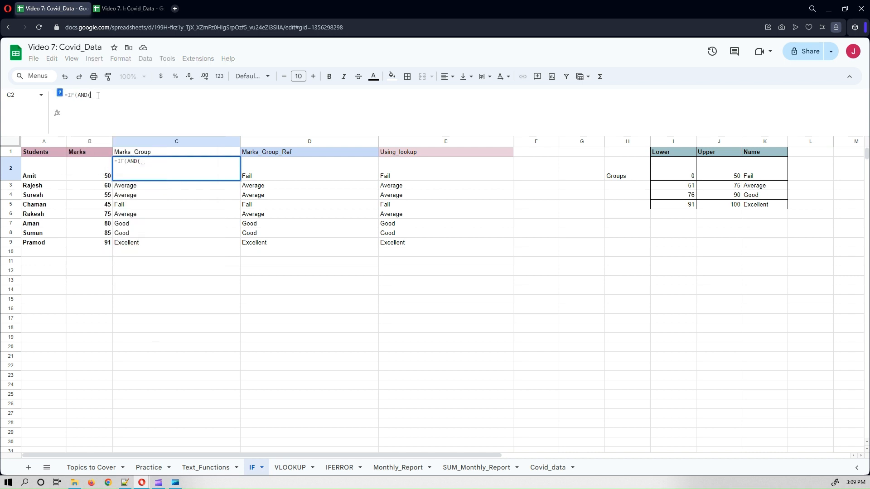
type("Mark")
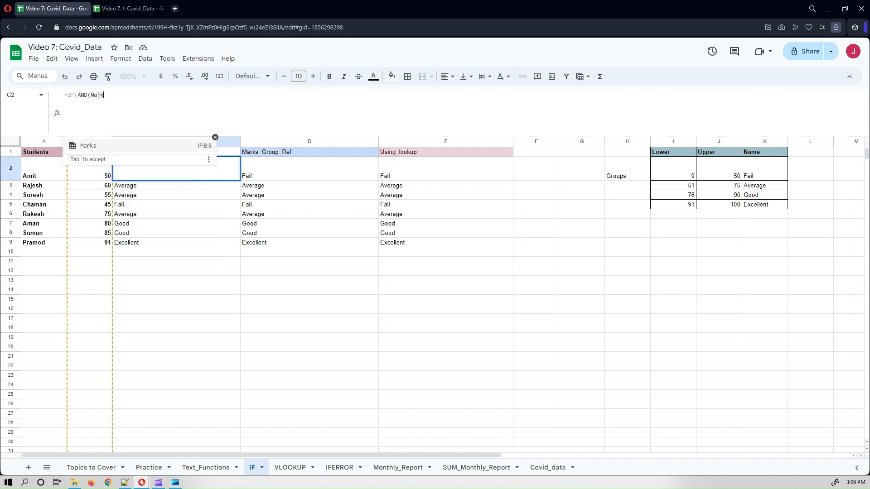
type("s >")
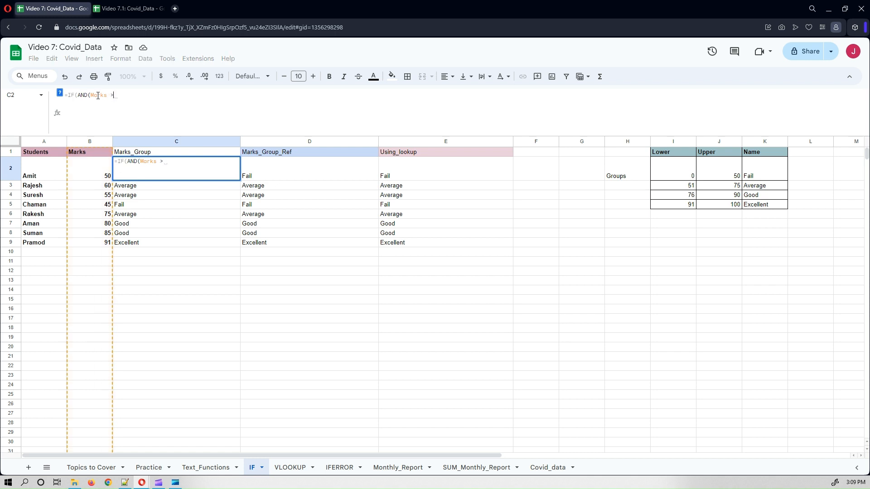
type("= ")
type("0, ")
type("Marks")
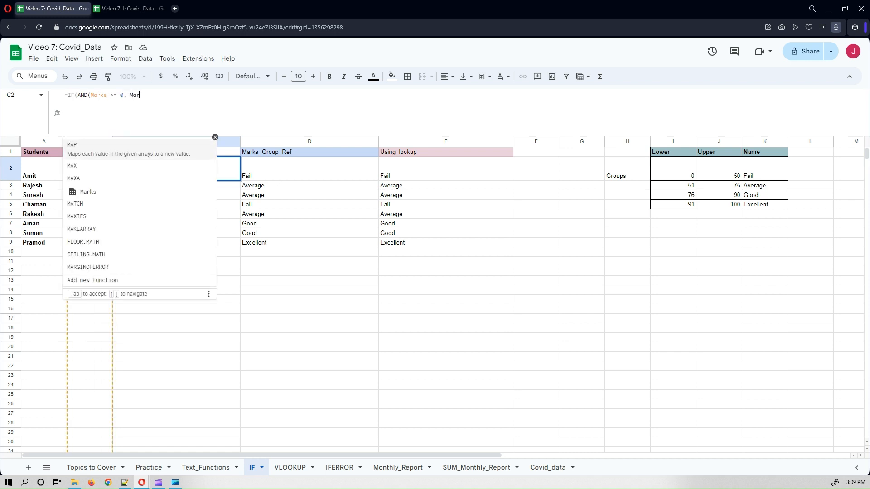
type(" <")
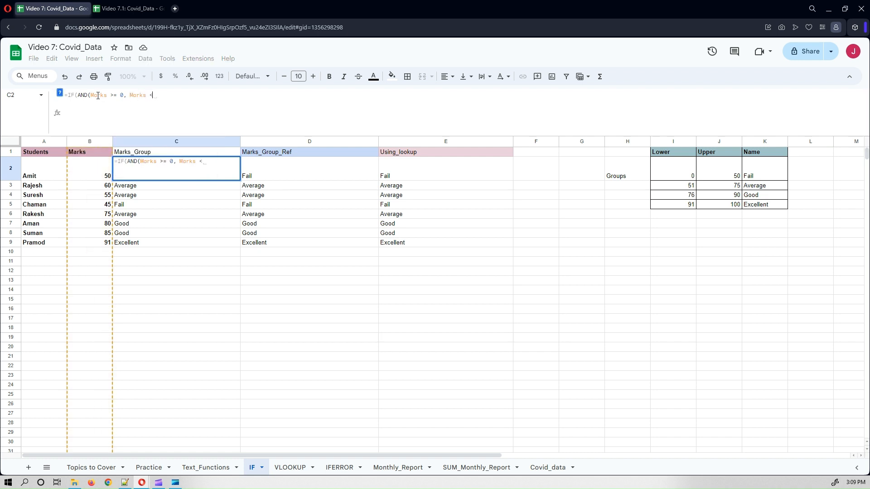
type("= 50")
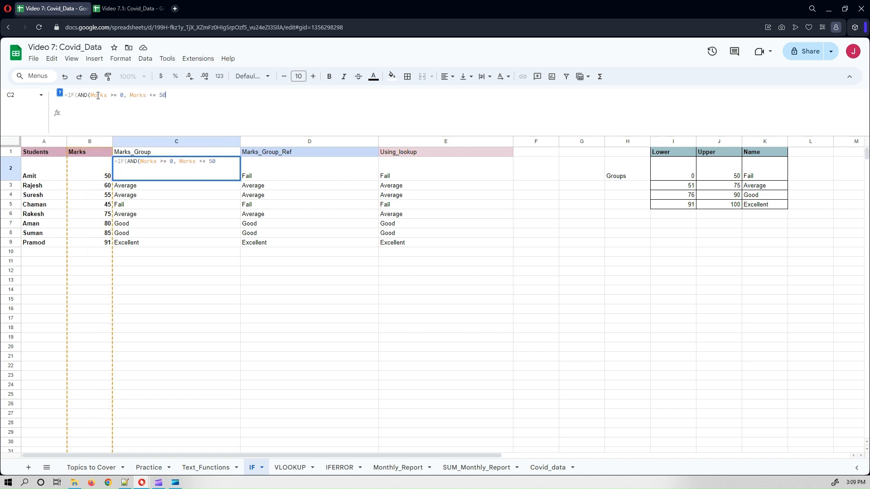
type("), \"Fail\"")
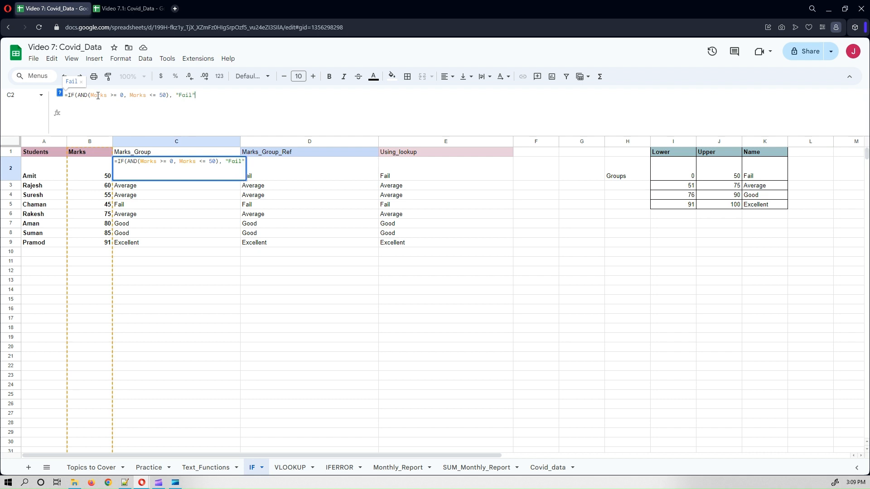
type(",")
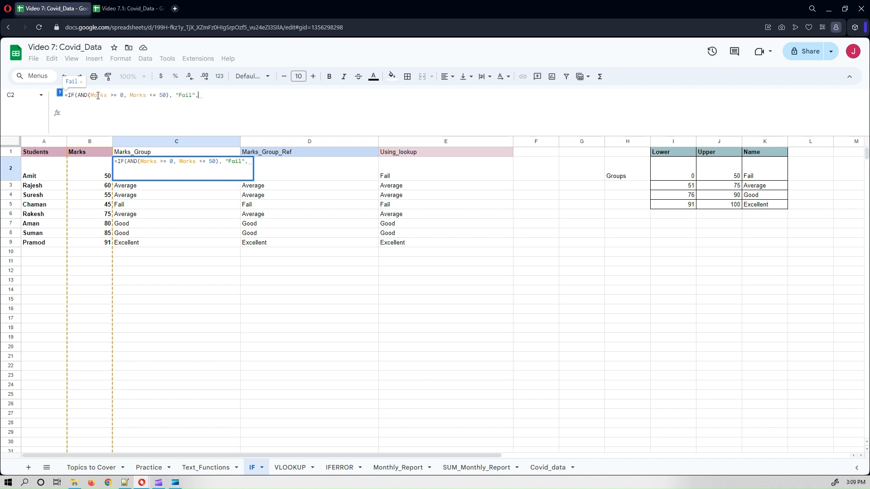
Continue the C2 formula on a new line with IF(AND(Marks >= 51, Marks <= 75), "Average",
key("alt+Return")
type("IF")
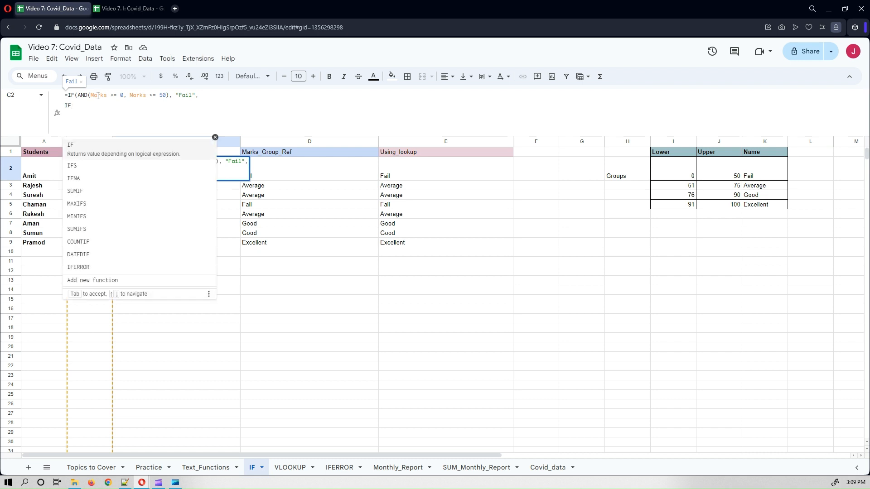
type("(AND")
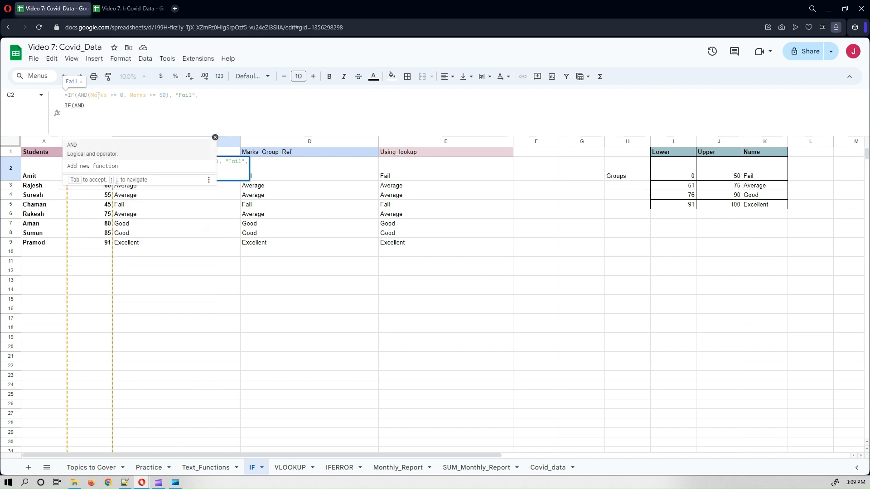
type("(Mark")
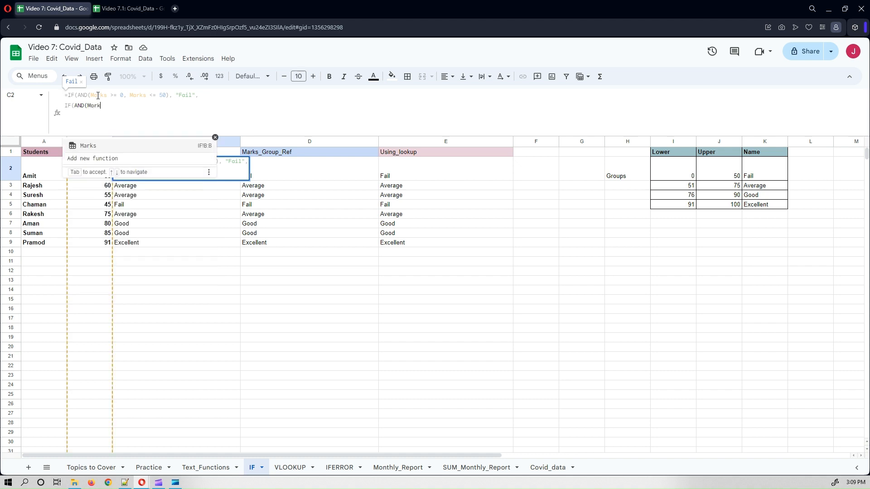
type("s >=")
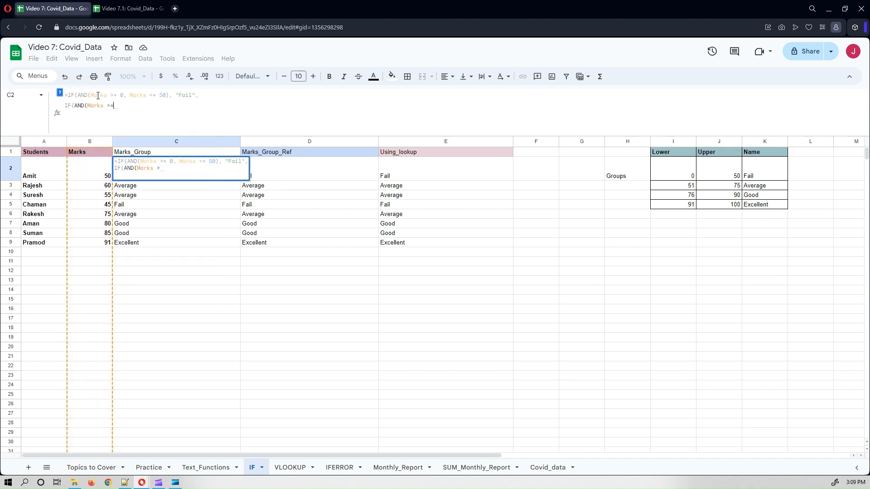
type(" 51")
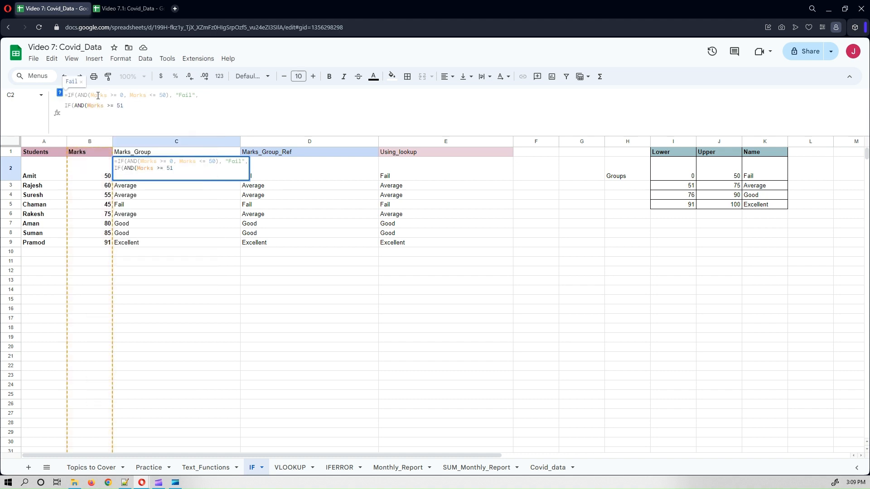
type(", Marks ")
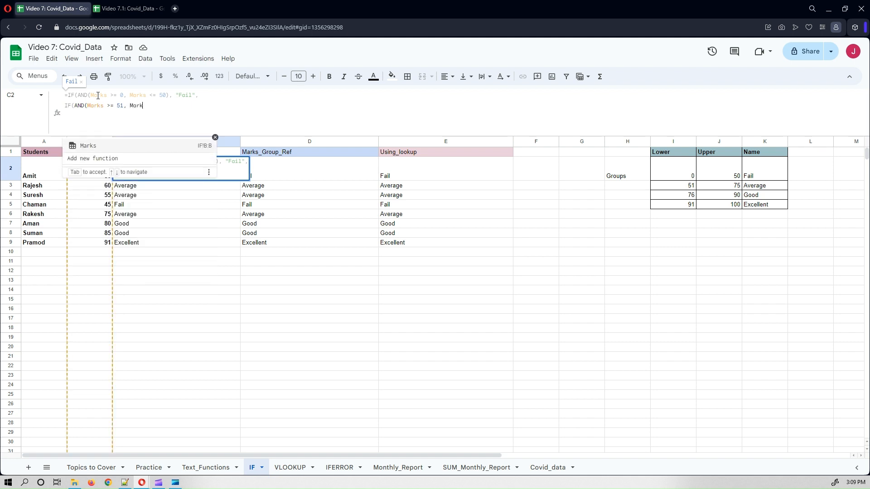
type("<= ")
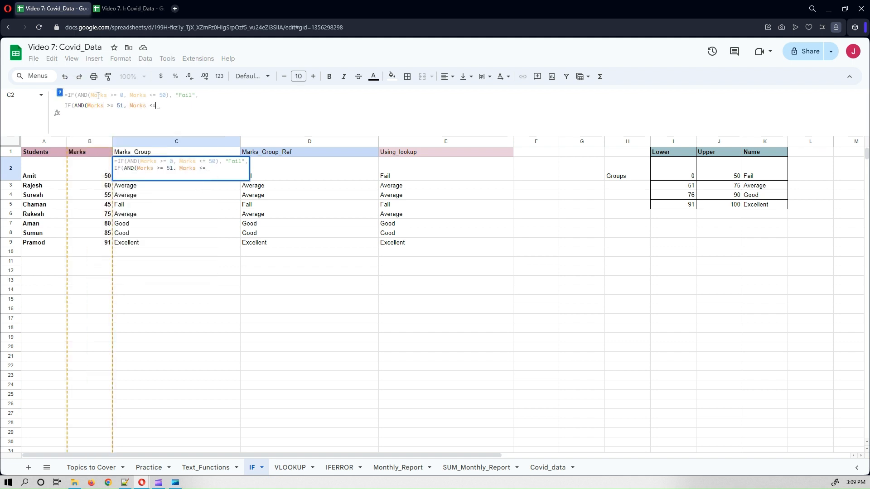
type("75")
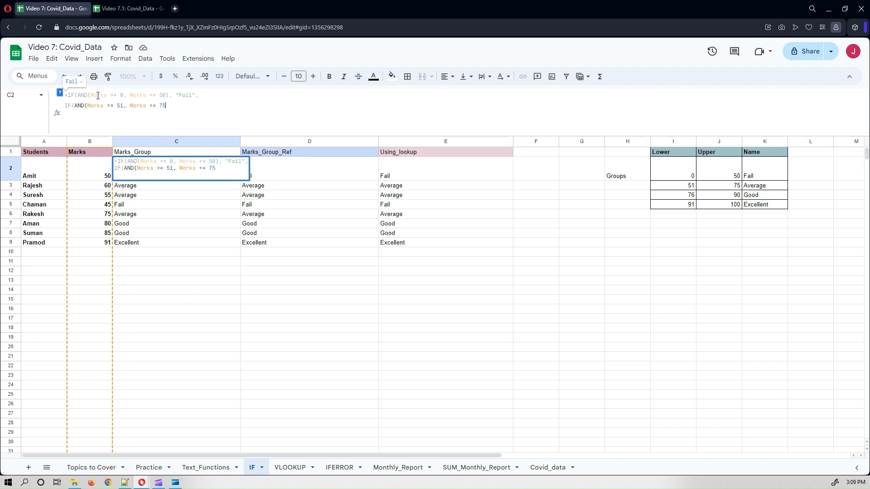
type("), \"Average\",")
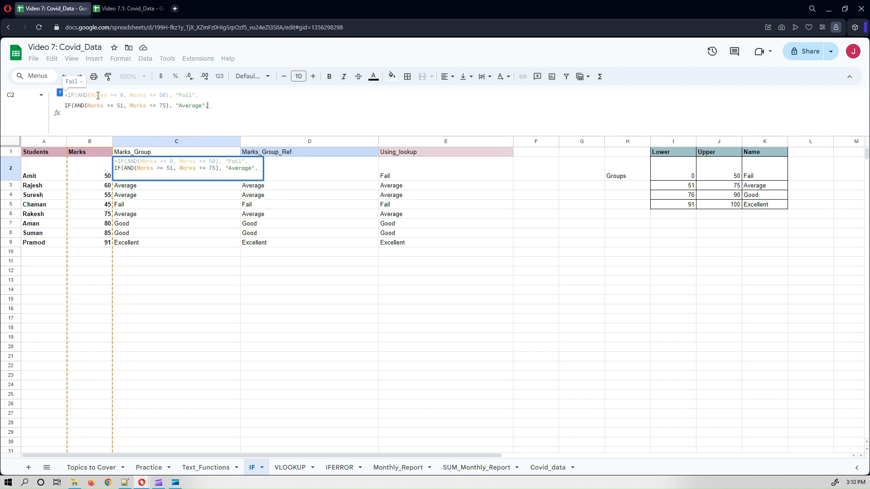
Add the third condition to the C2 formula on its own line: IF(AND(Marks >= 76, Marks <= 90), "Good",
key("ctrl+Return")
type("IF")
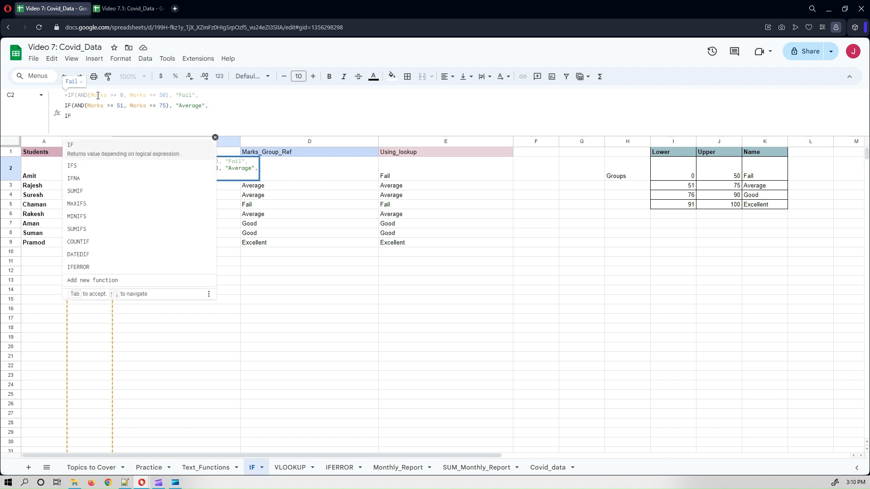
type("(AND(")
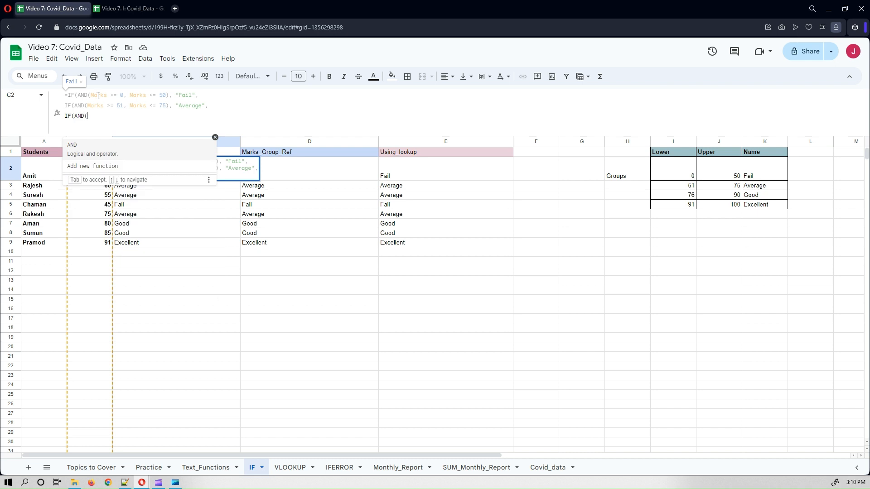
type("Marks ")
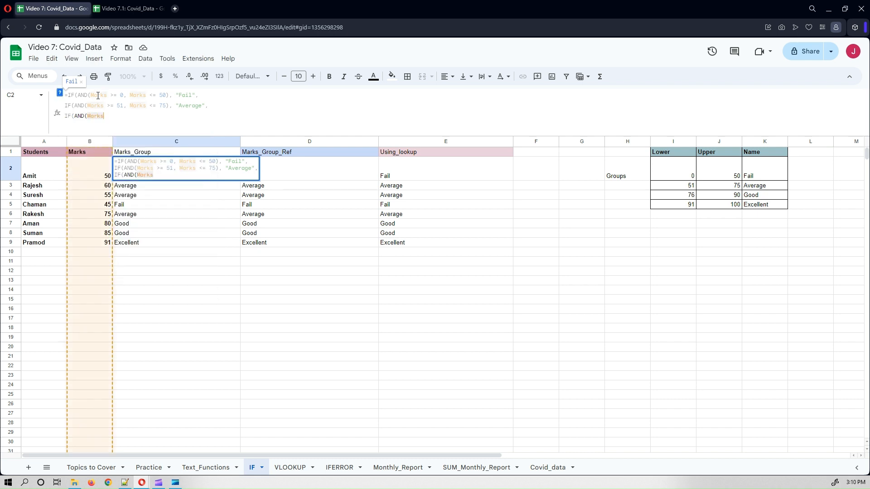
type(">= ")
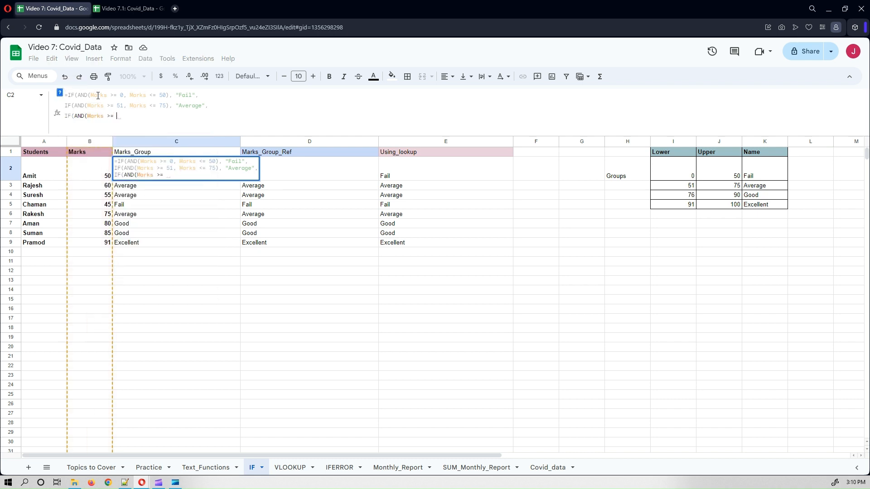
type("76, Marks")
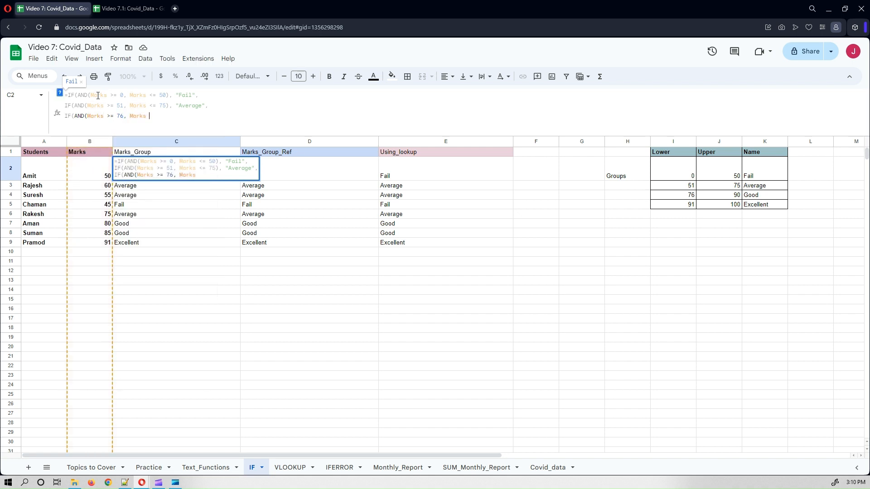
type(" <= ")
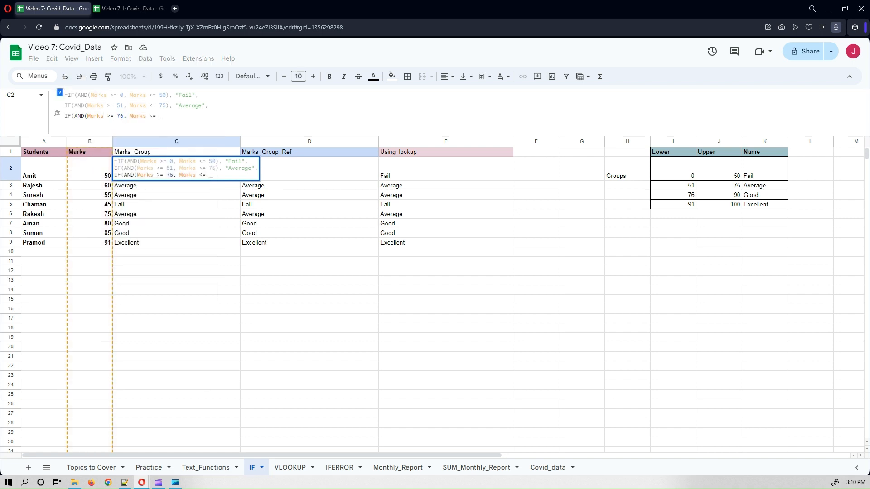
type("90), \"G")
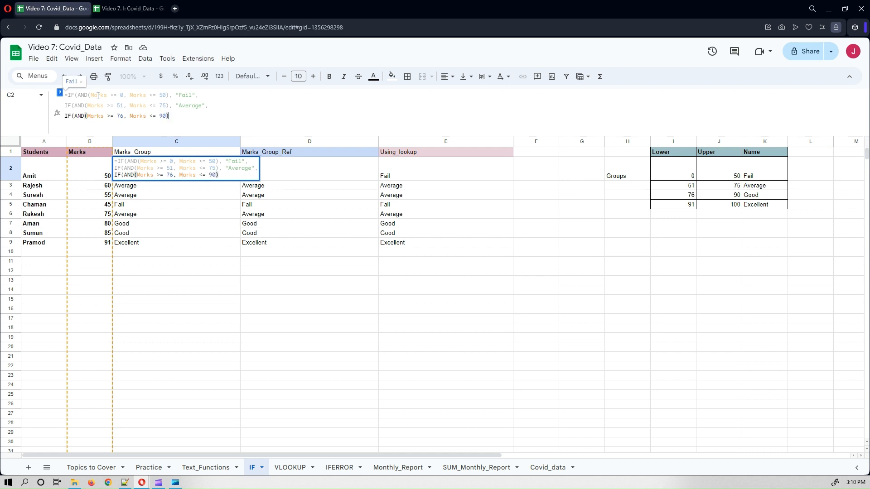
type("ood\", ")
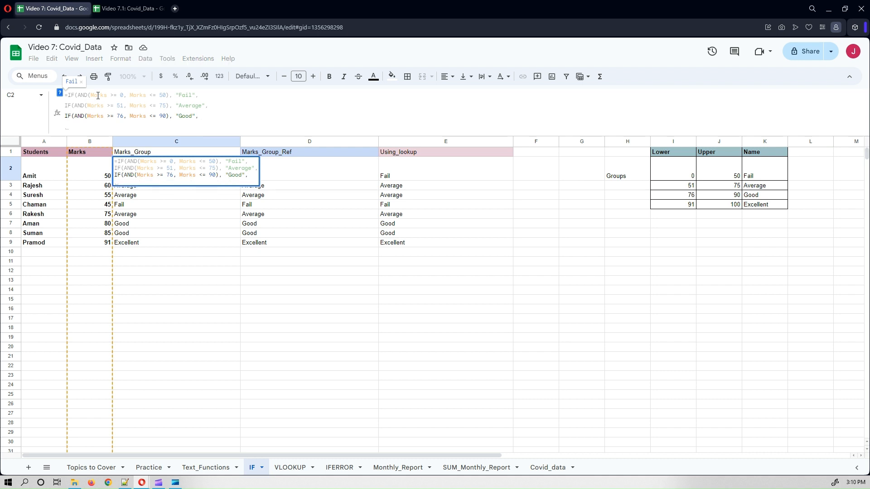
Add the fourth condition to the C2 formula on its own line: IF(AND(Marks >= 90, Marks <= 100), "Excellent"
type("IF(AN")
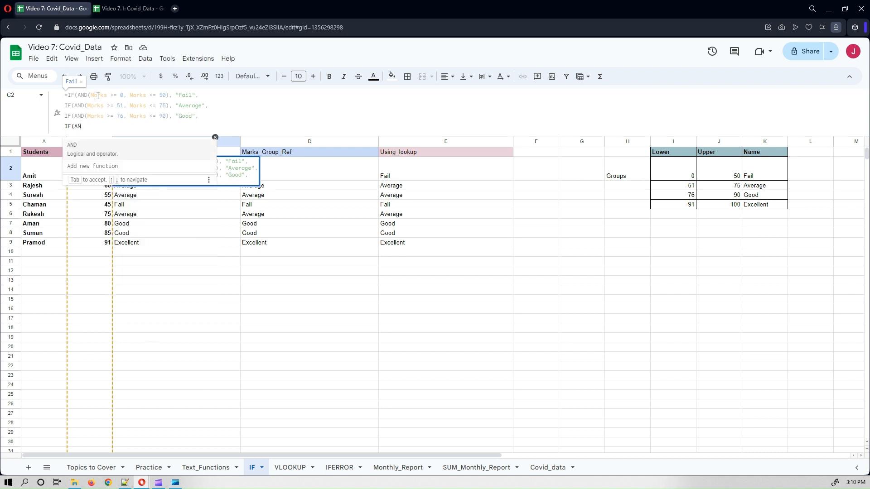
type("D(Mrks")
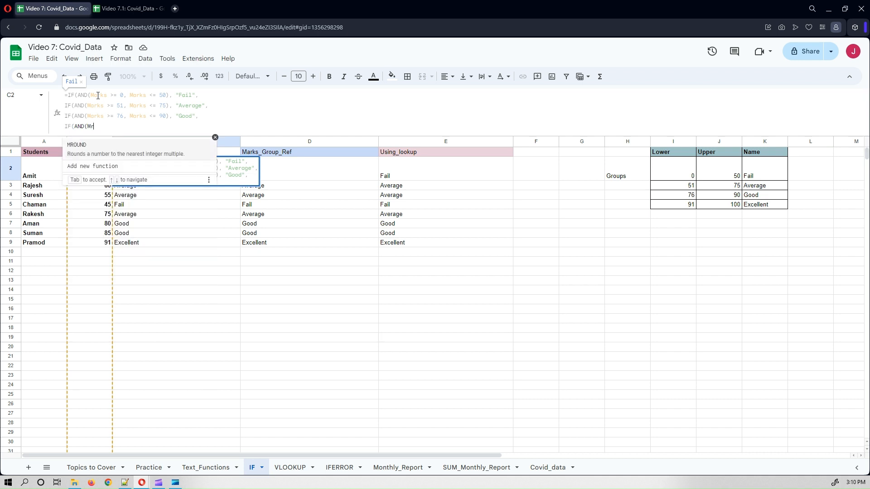
key("BackSpace")
key("BackSpace")
key("BackSpace")
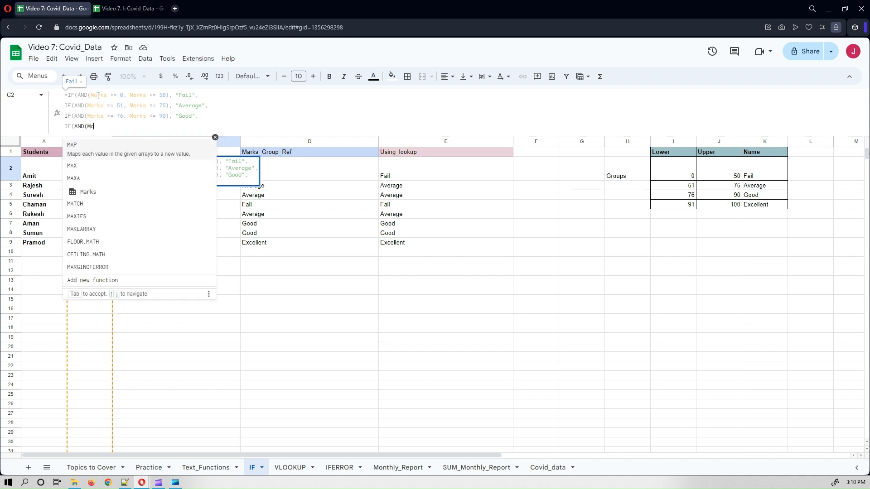
type("arks")
type("s")
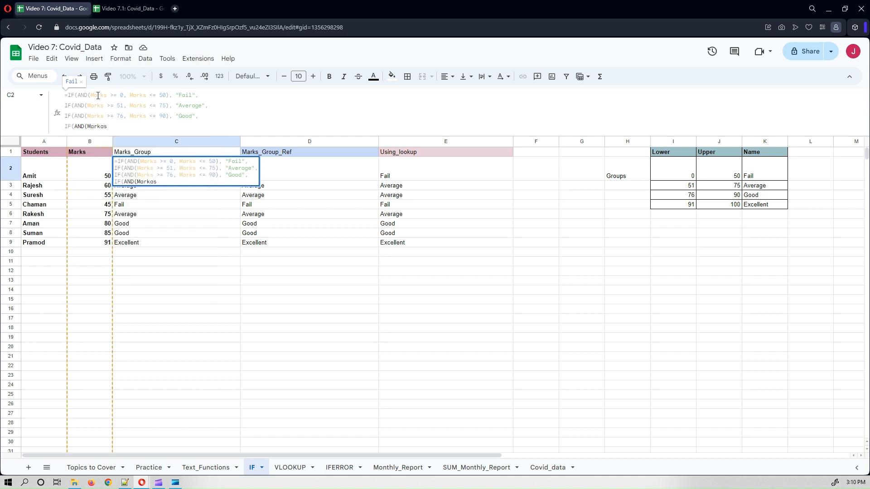
key("BackSpace")
key("BackSpace")
type("s >")
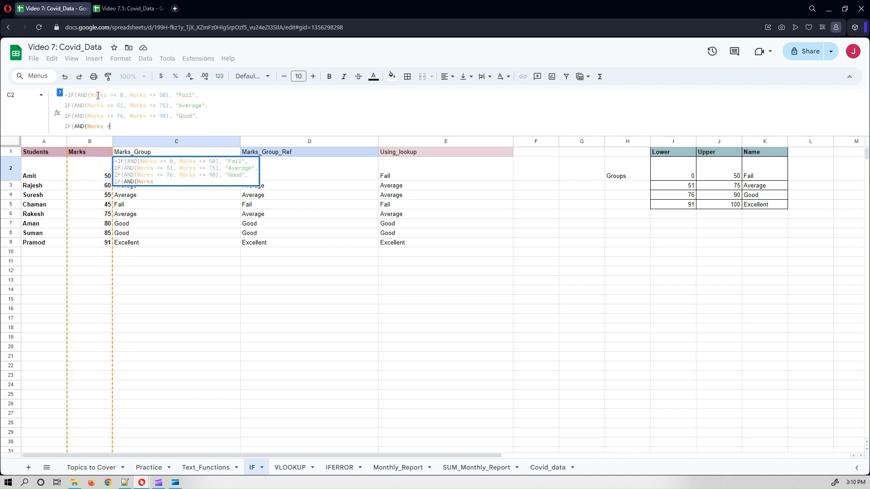
type("= 90")
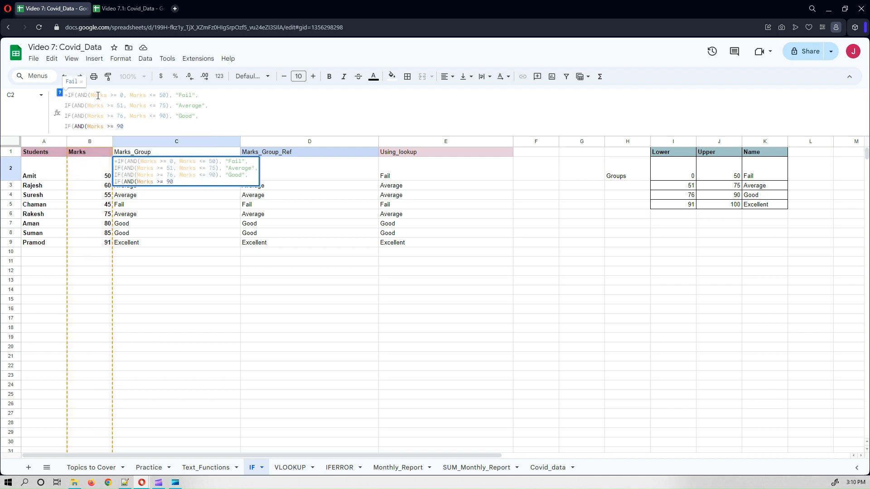
type(", Marks")
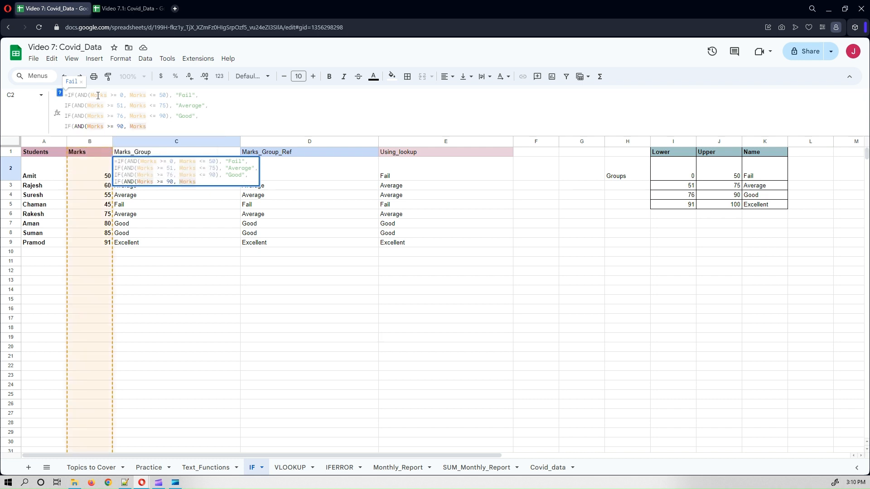
type(" <= ")
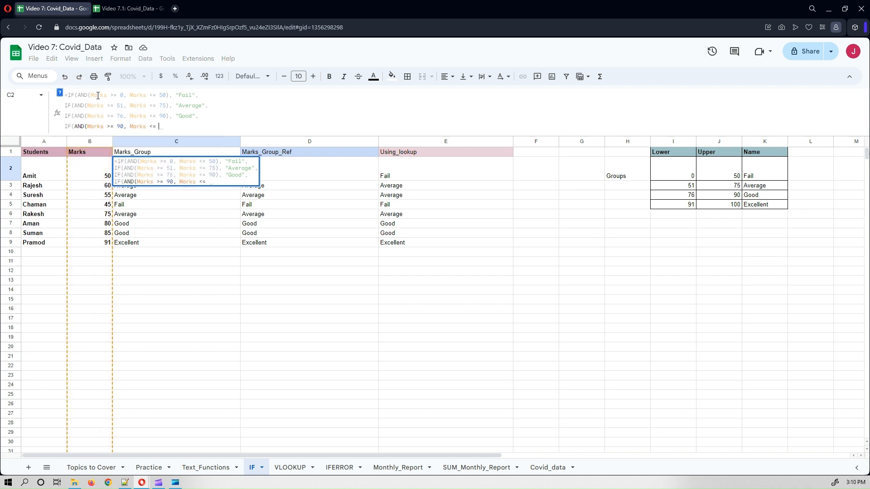
type("100")
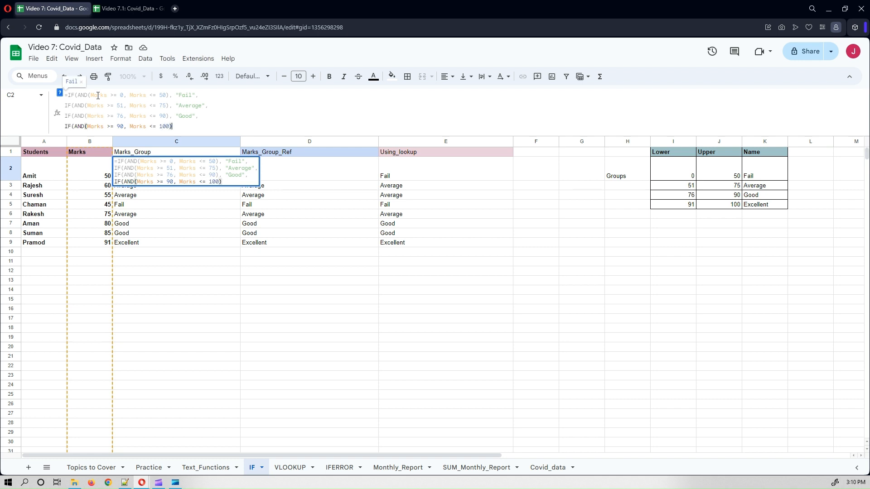
type("), \"")
type("Exx")
type("e")
type("ll")
type("ent\"")
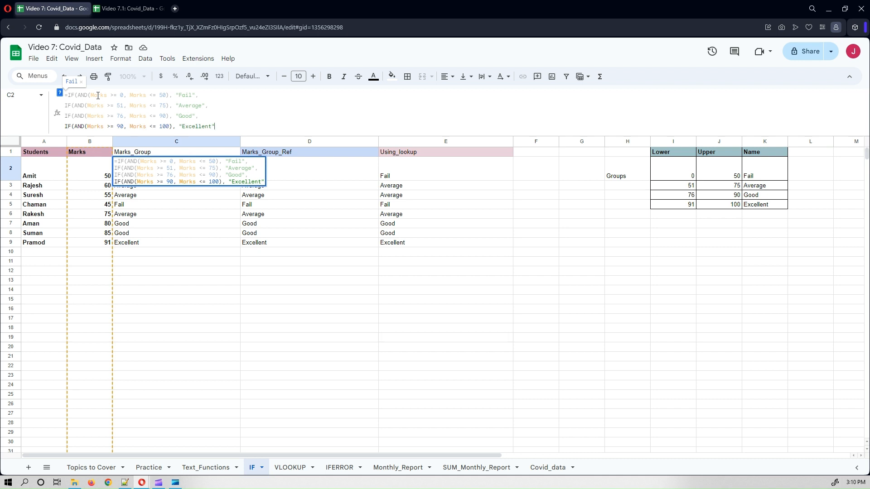
Finish the C2 formula with "Not Found" as the fallback value, close all four nested IFs and enter it
type(", \"Not Found")
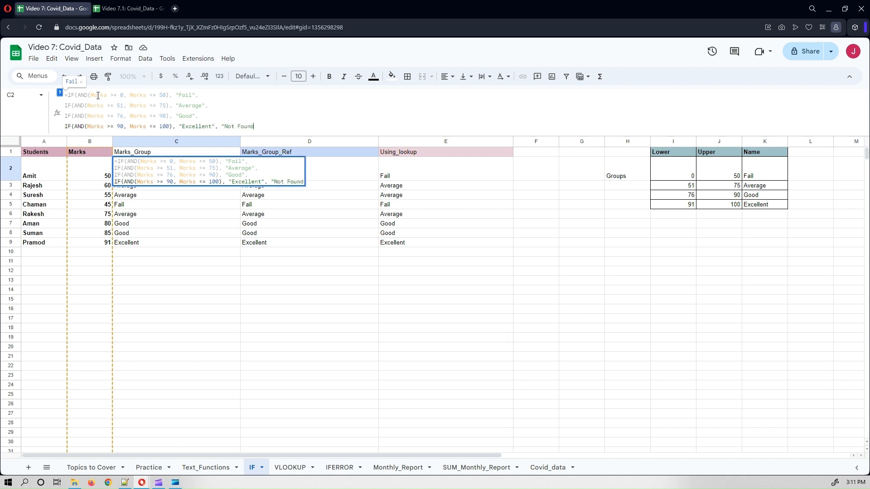
type("\")")
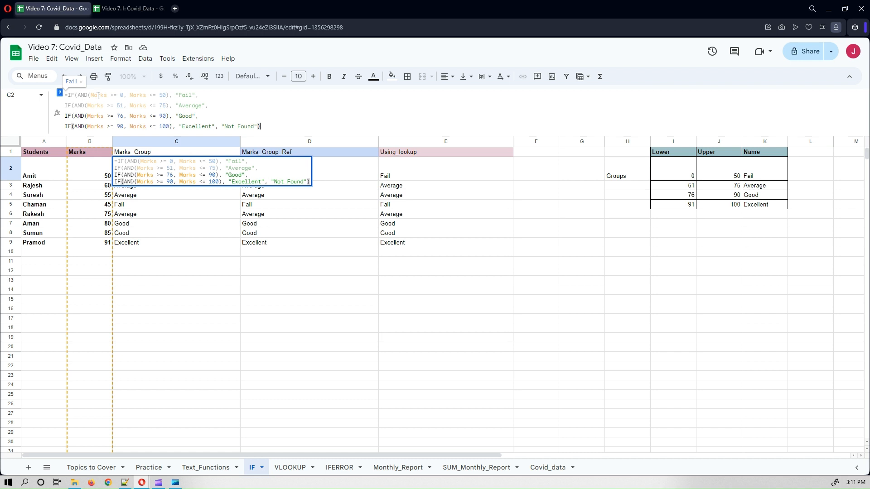
type("))")
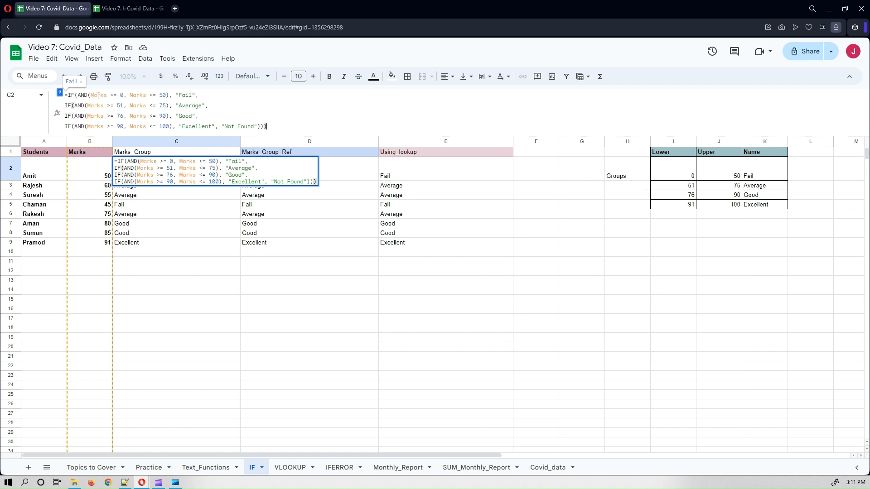
type(")")
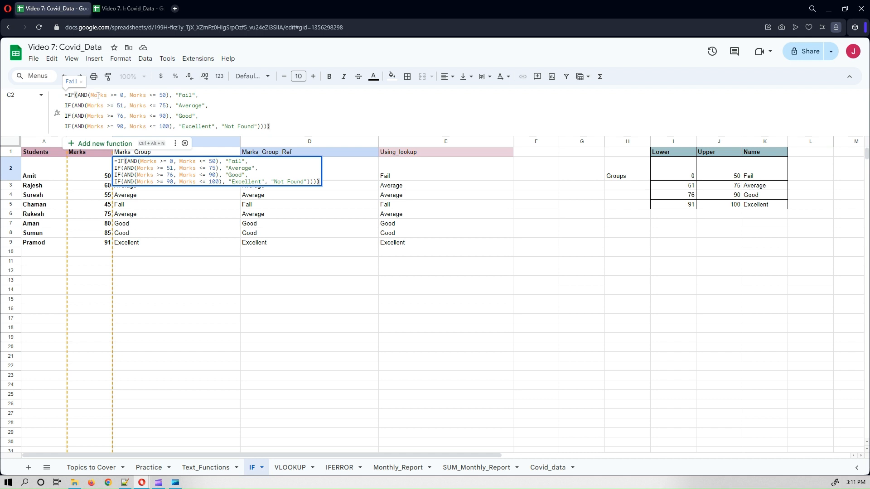
key("Return")
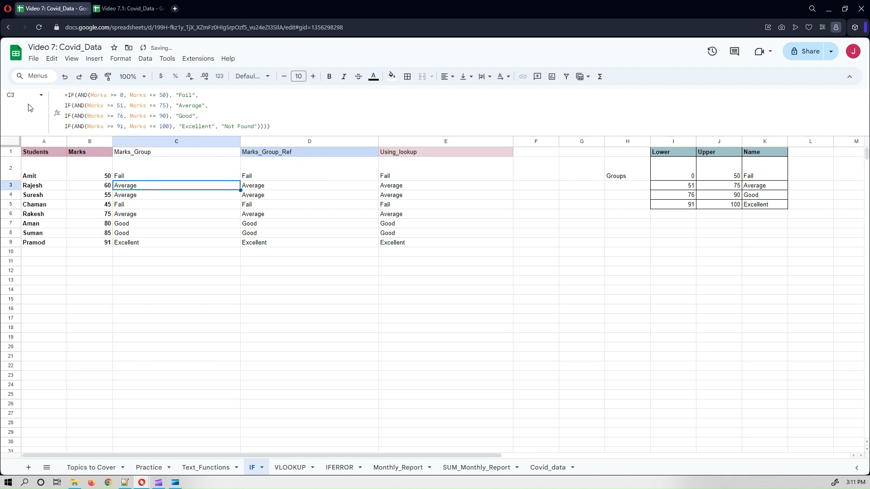
Compare the formula in C2 with those in the Marks_Group cells C3 to C7
left_click(164, 175)
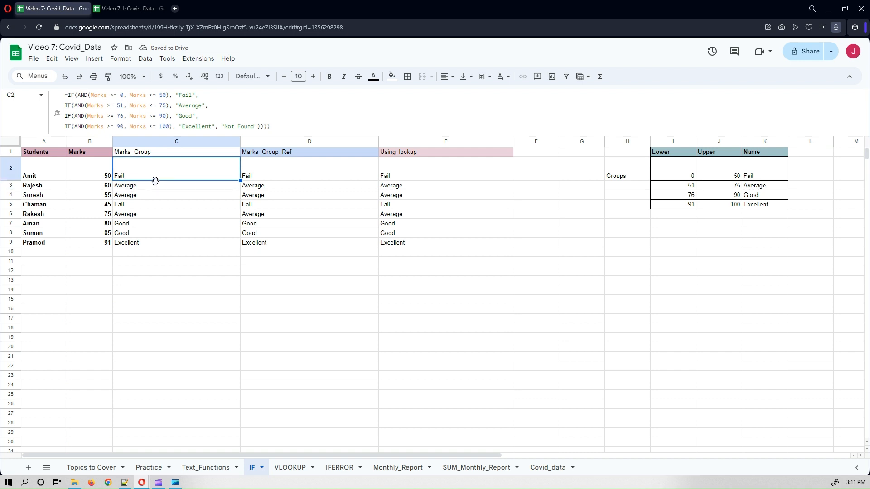
left_click(157, 184)
left_click(161, 175)
left_click(160, 187)
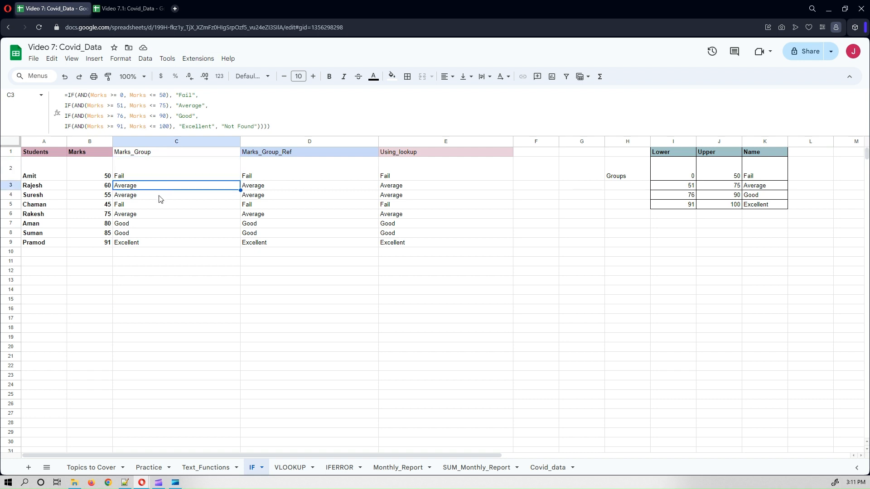
key("Down")
key("Down")
key("Down")
key("Down")
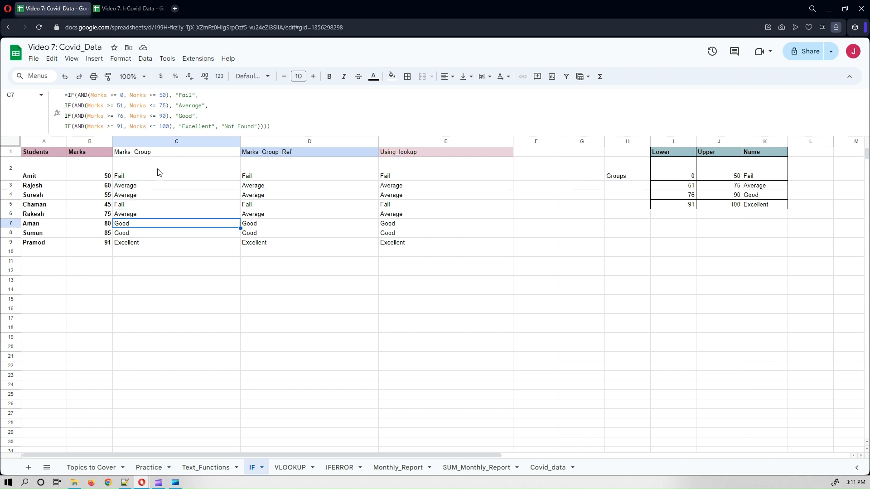
Try renaming the lowest group in K2 to "Not Passed" as a test of the cell-reference formula in D2, and undo the change
left_click(153, 171)
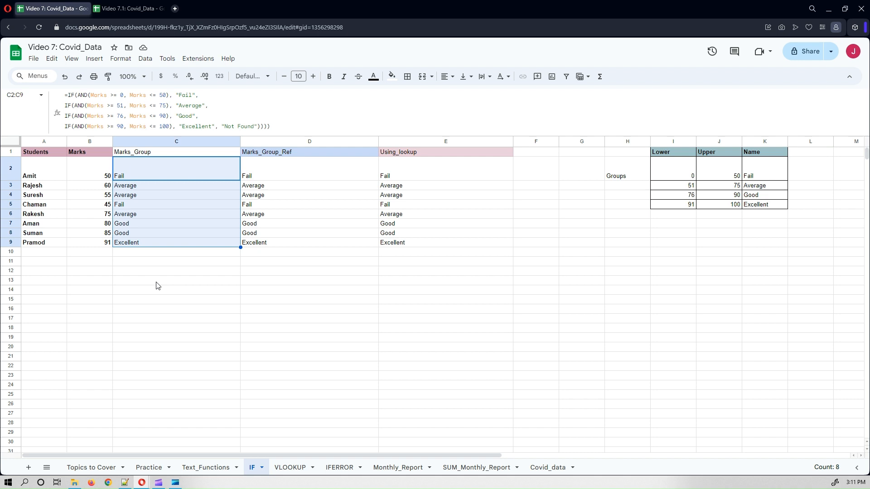
left_click(261, 177)
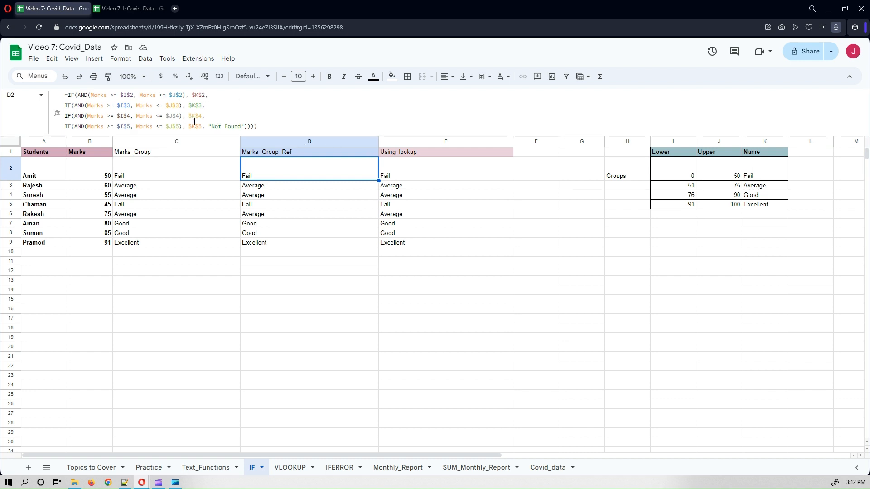
left_click(766, 172)
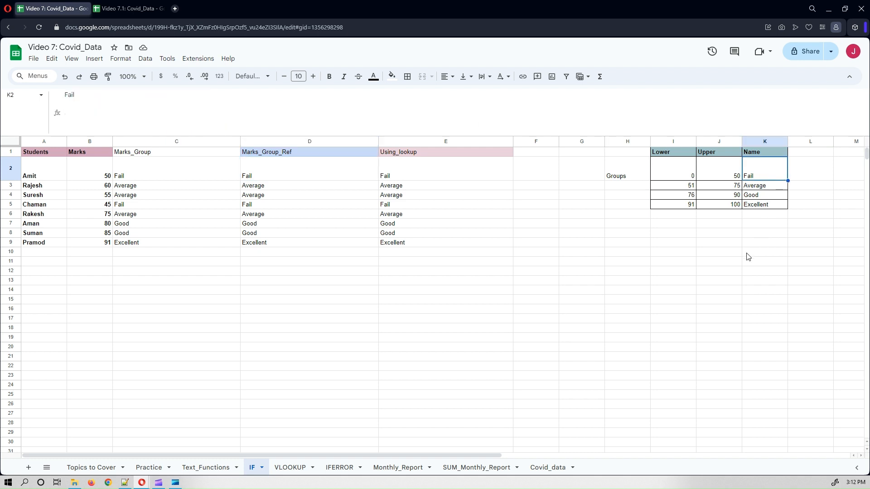
type("N")
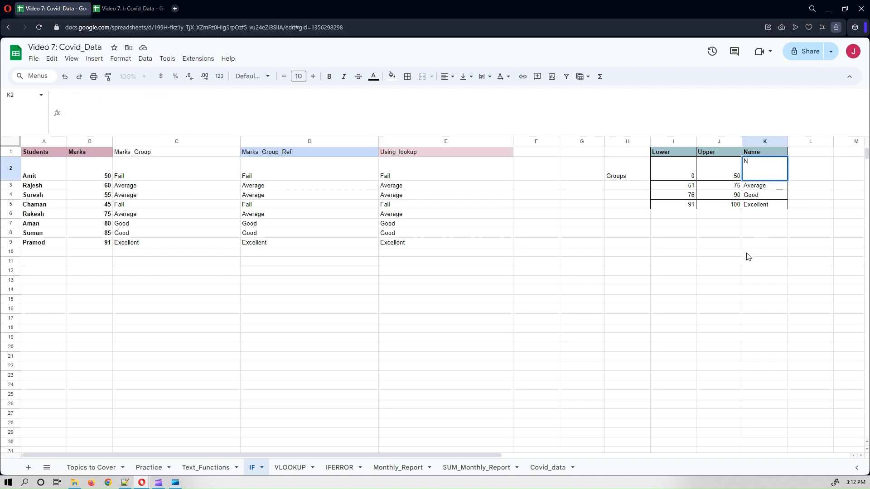
type("ot Passed")
key("Return")
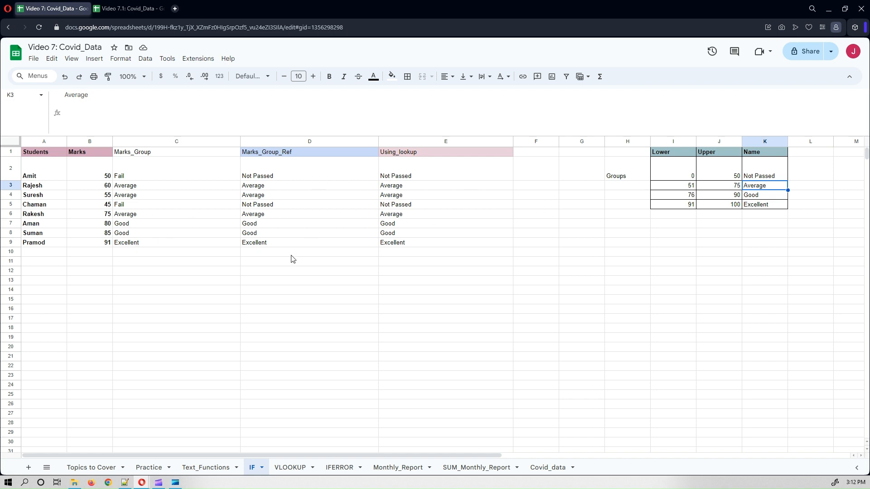
key("ctrl+z")
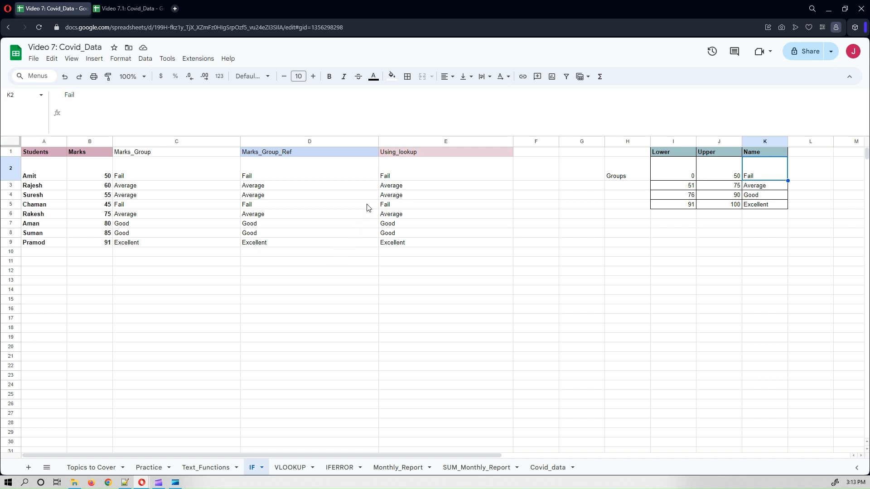
Switch from the spreadsheet to the Google Docs Editors Help page on VLOOKUP and read the function's syntax and arguments
left_click(416, 179)
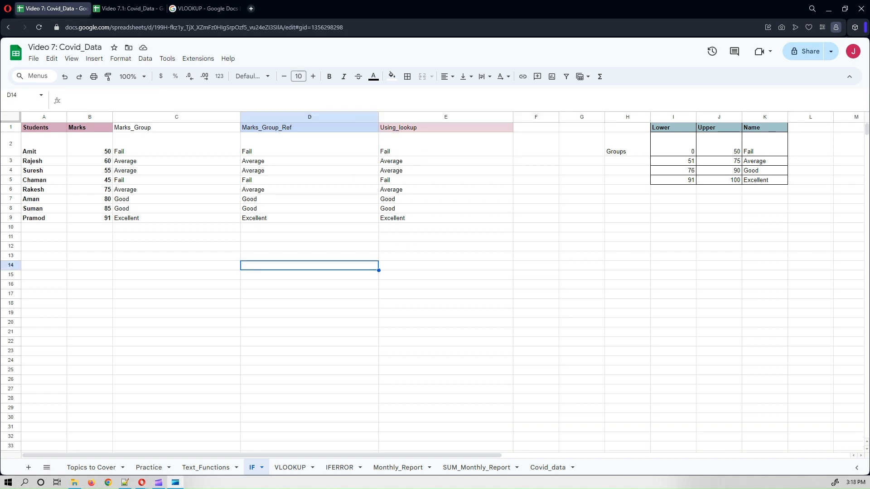
left_click(406, 296)
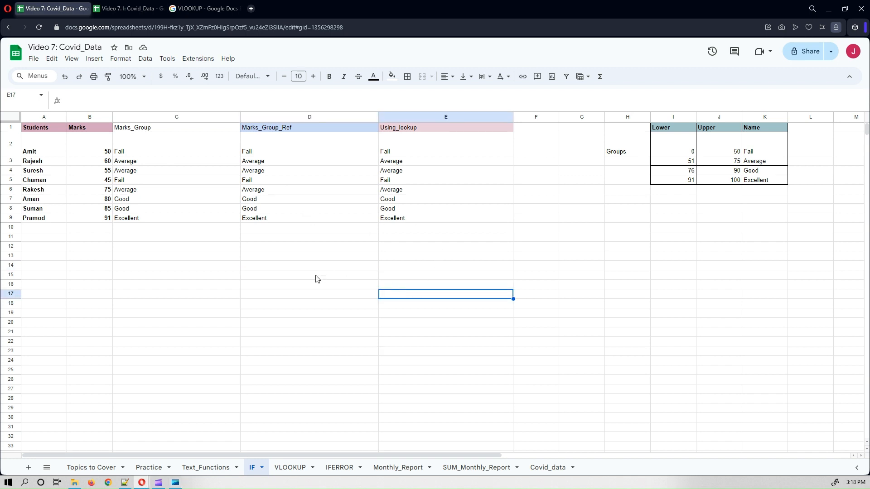
left_click(198, 6)
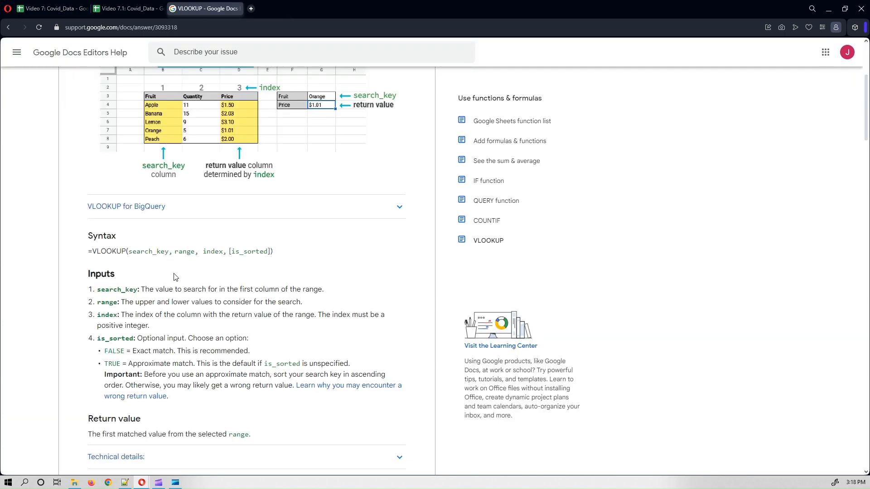
scroll(176, 277, "up", 2)
scroll(176, 277, "down", 4)
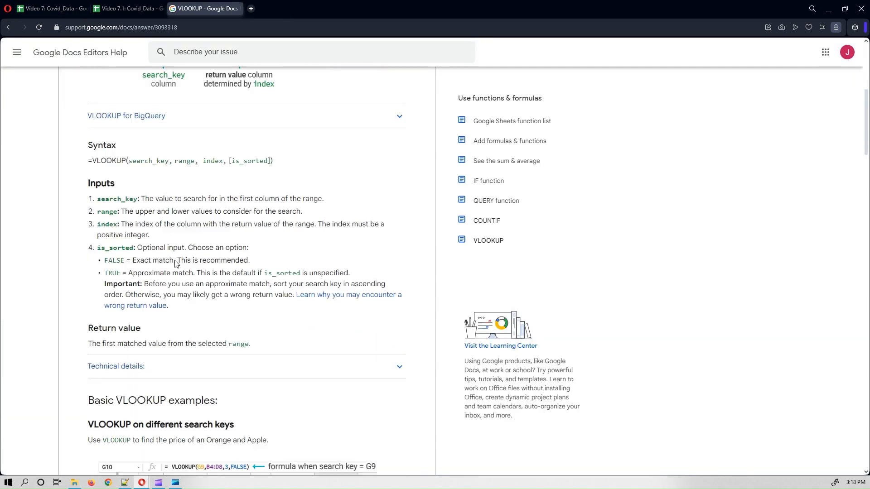
left_click_drag(128, 162, 271, 162)
left_click(207, 163)
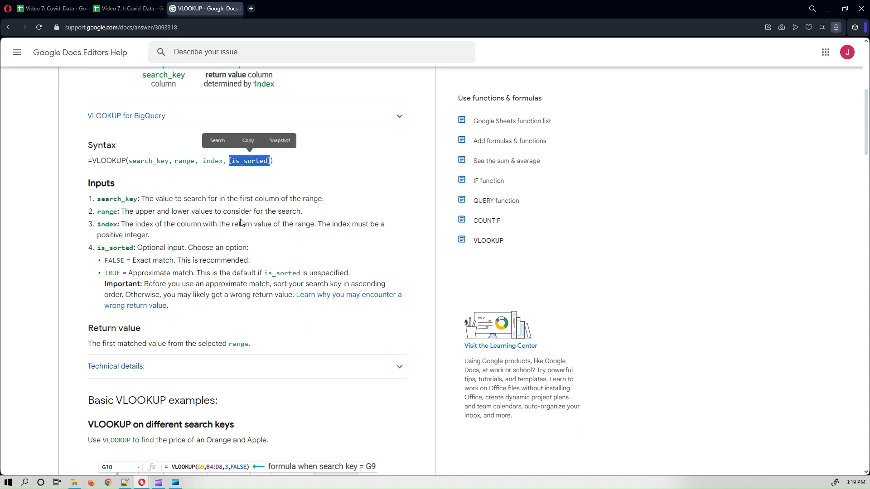
Examine the is_sorted options for exact and approximate match on the VLOOKUP help page
left_click_drag(188, 248, 194, 248)
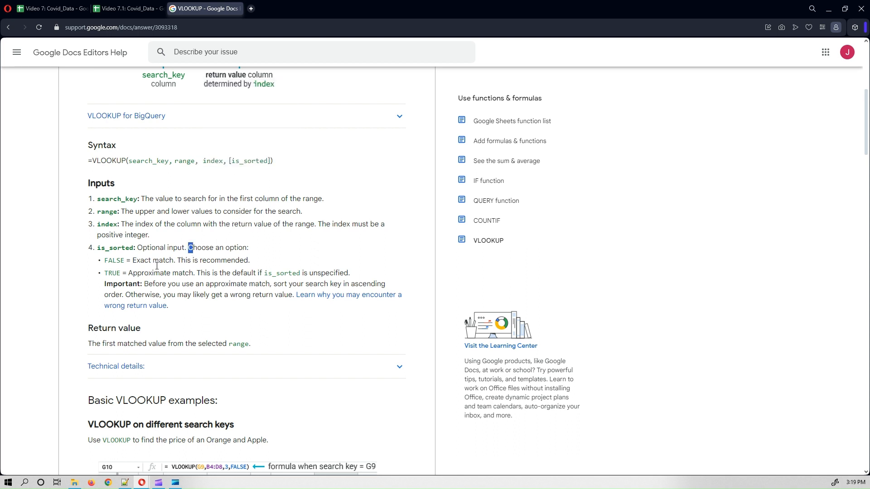
scroll(113, 272, "down", 1)
left_click(116, 214)
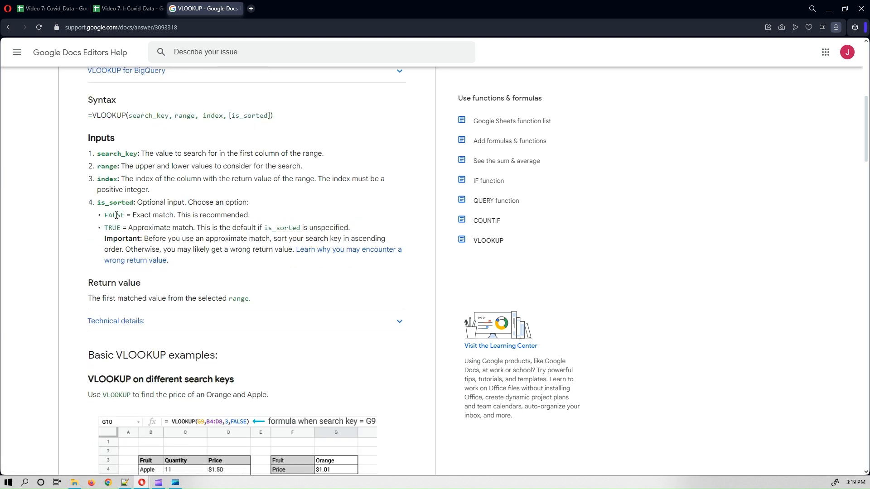
left_click_drag(133, 216, 174, 216)
left_click(113, 227)
scroll(215, 271, "up", 4)
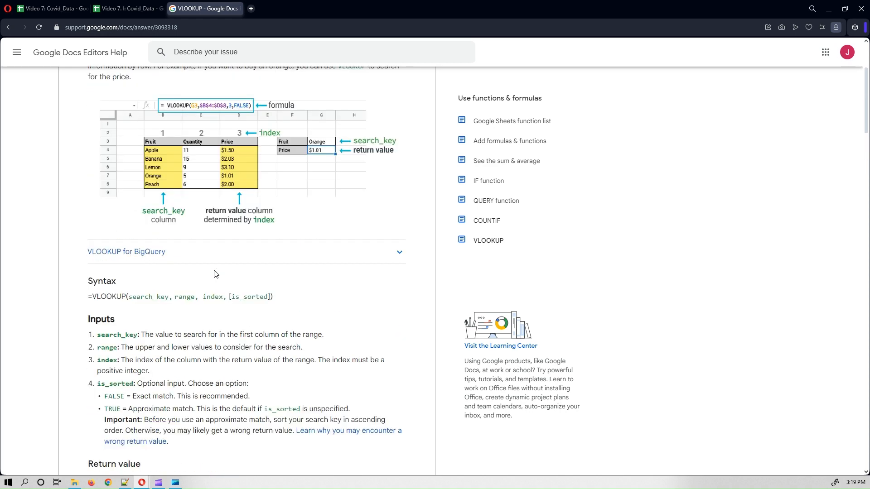
scroll(215, 274, "down", 1)
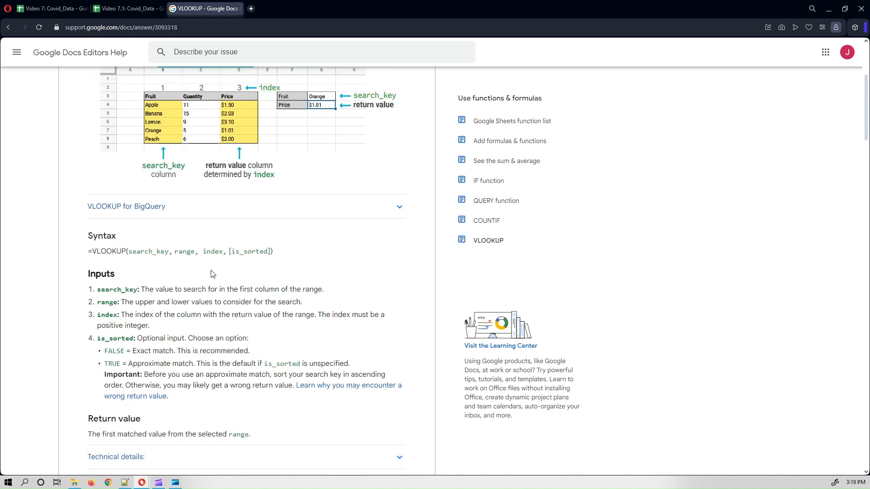
Return to the Covid_Data spreadsheet, clear E2 under Using_lookup and start a VLOOKUP formula there with $B2 as the search key
left_click(55, 6)
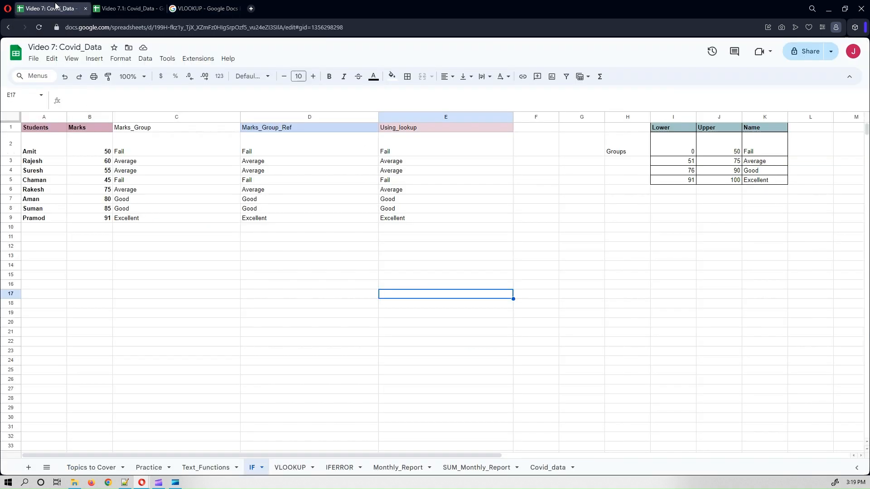
left_click(391, 154)
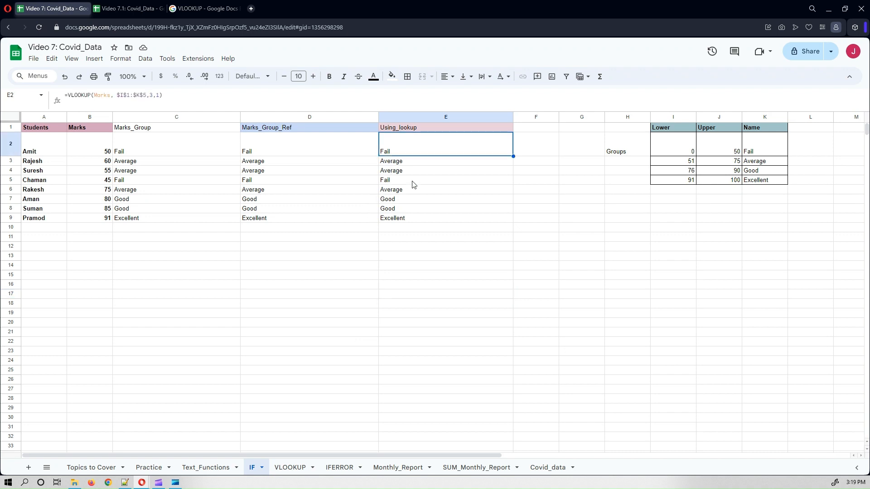
key("Delete")
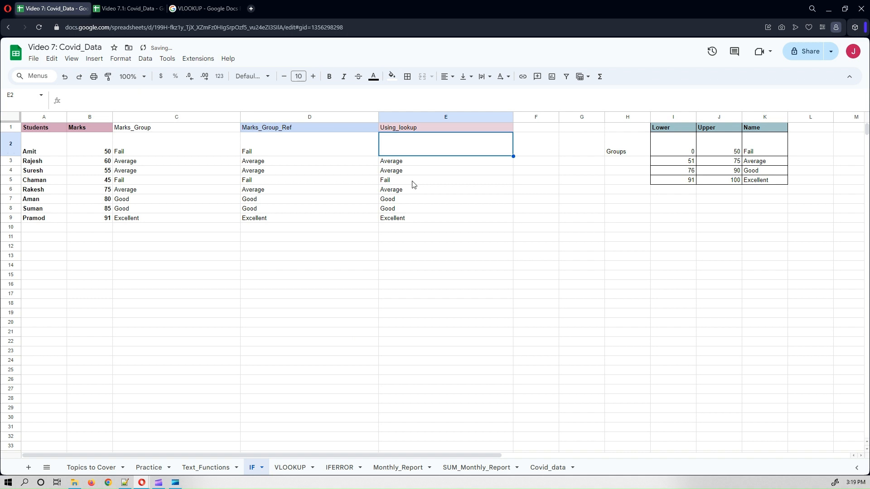
type("=vlo")
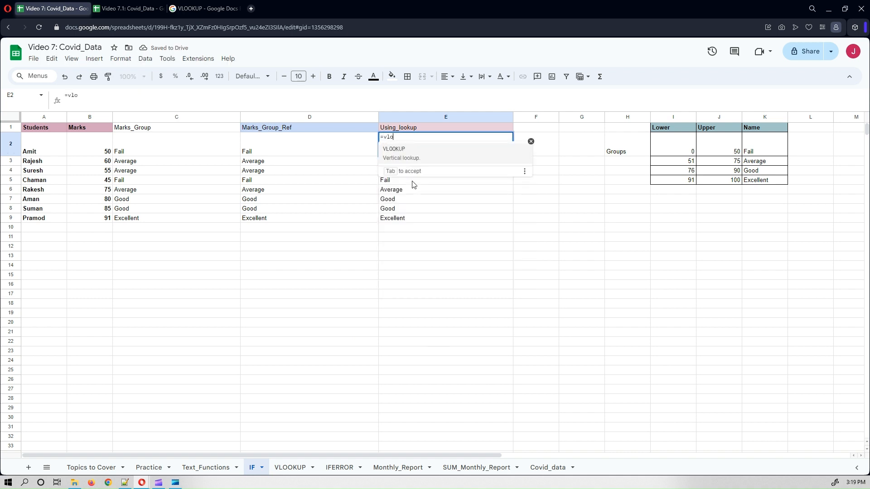
key("Tab")
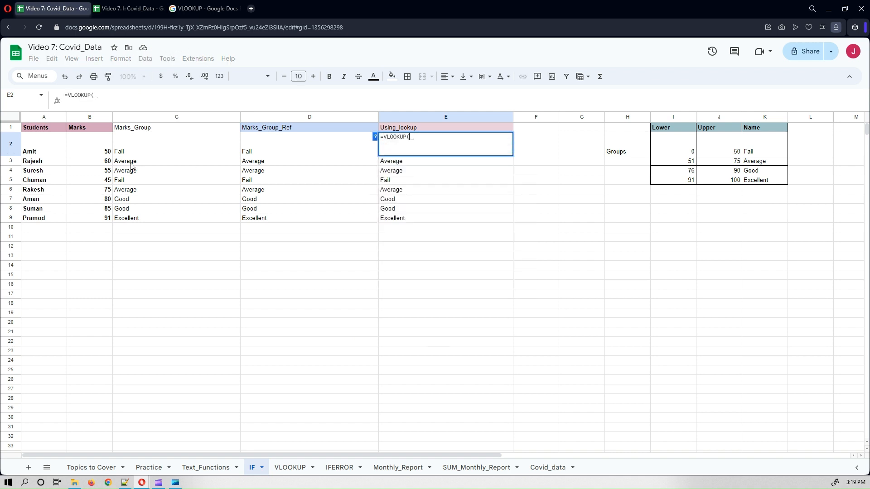
left_click(96, 154)
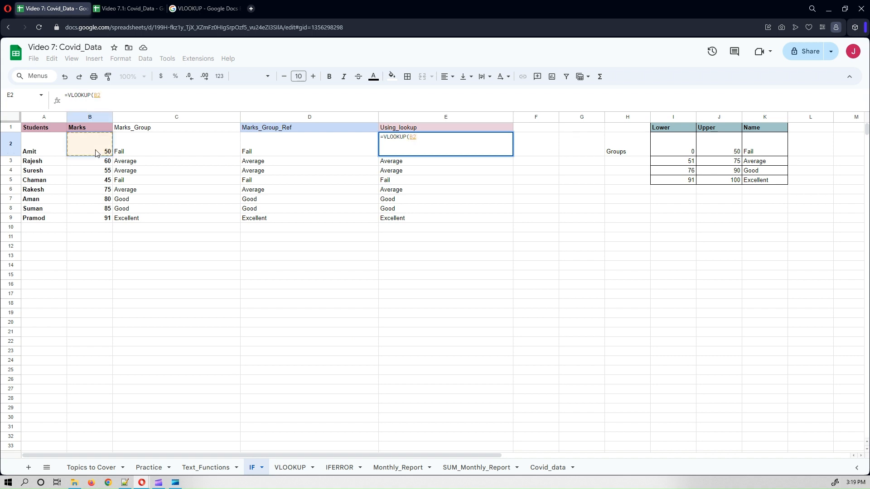
key("F4")
key("F4")
key("F4")
type(",")
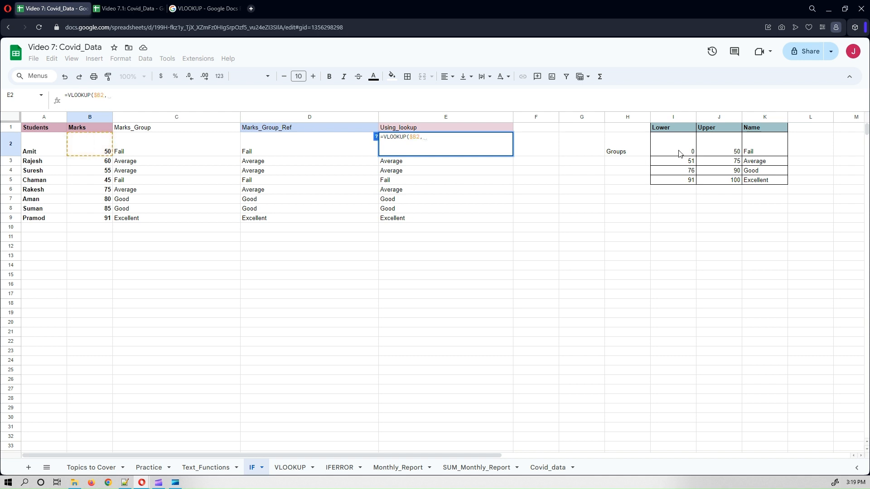
Complete the E2 VLOOKUP with the absolute range $I$1:$K$5, index 3 and is_sorted 1, and enter it
left_click_drag(676, 132, 763, 182)
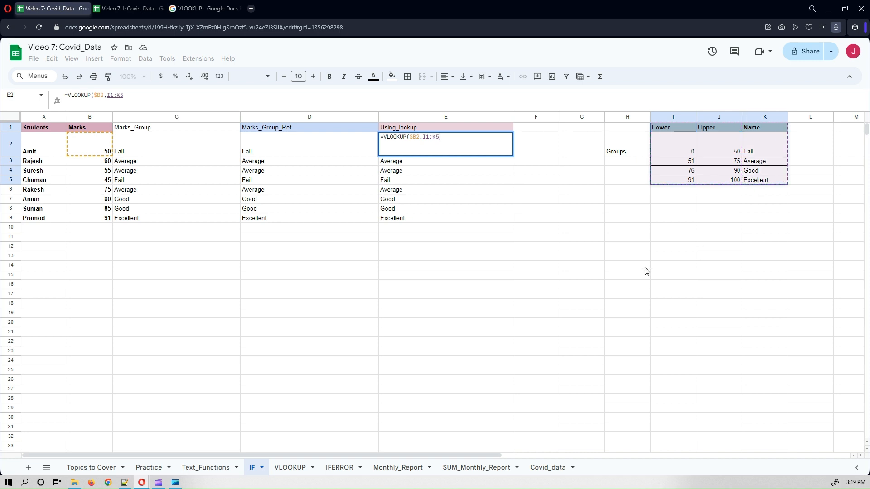
key("F4")
type(",")
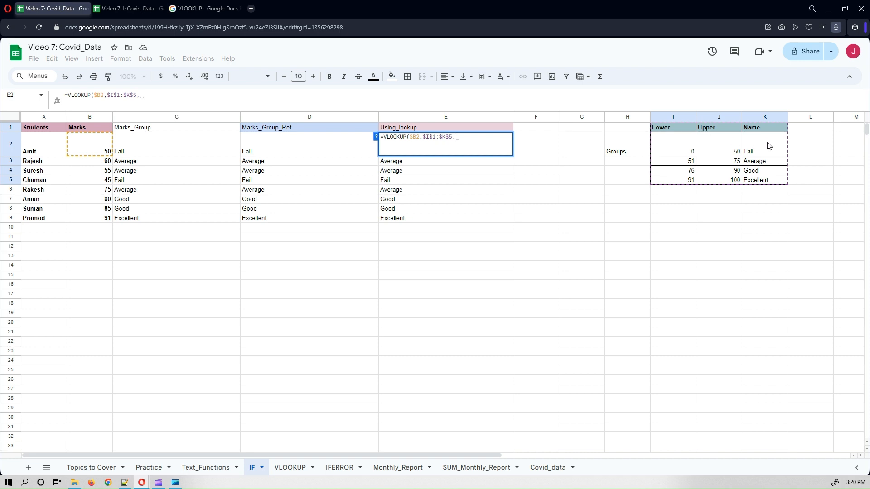
type("3")
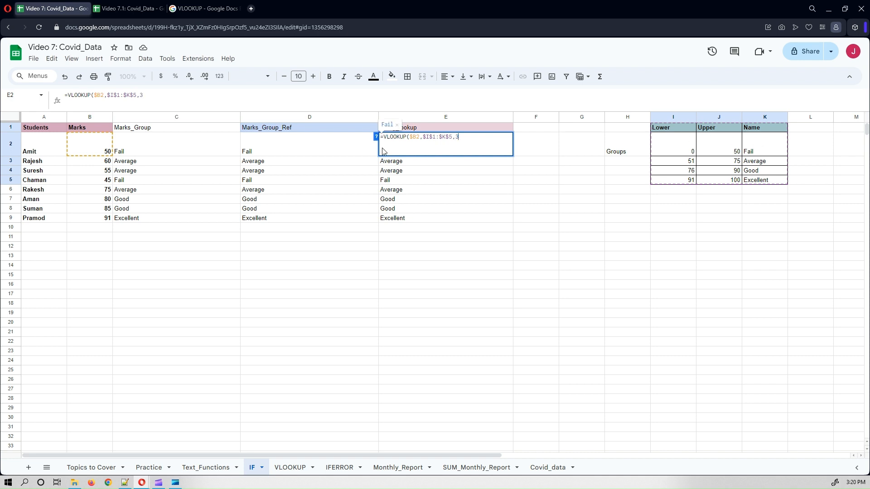
type(",")
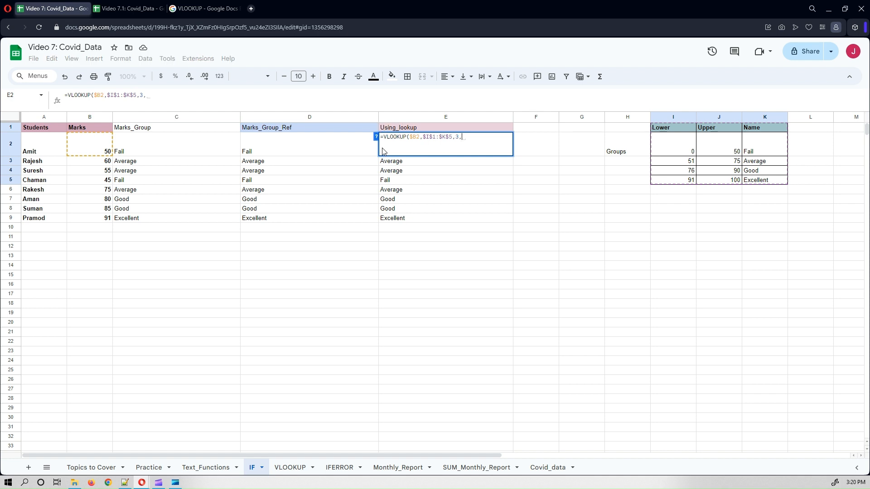
type("1")
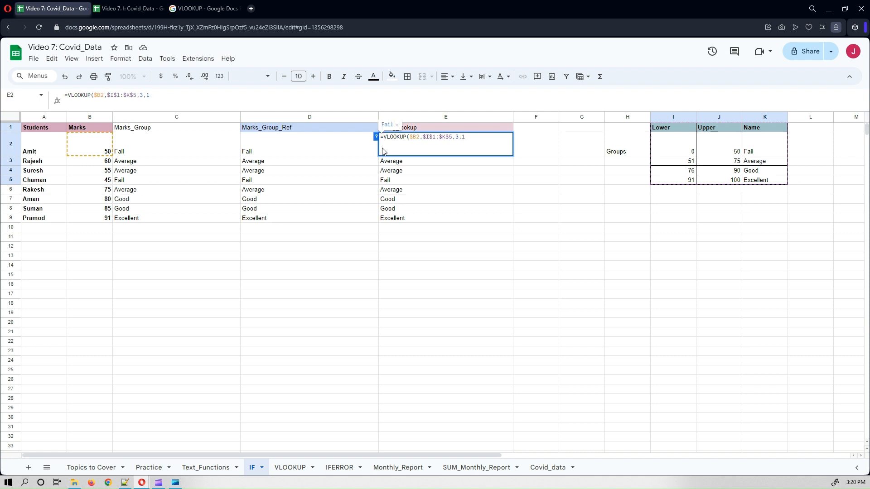
type(")")
key("Return")
Fill the VLOOKUP formula from E2 down through E9
left_click(382, 152)
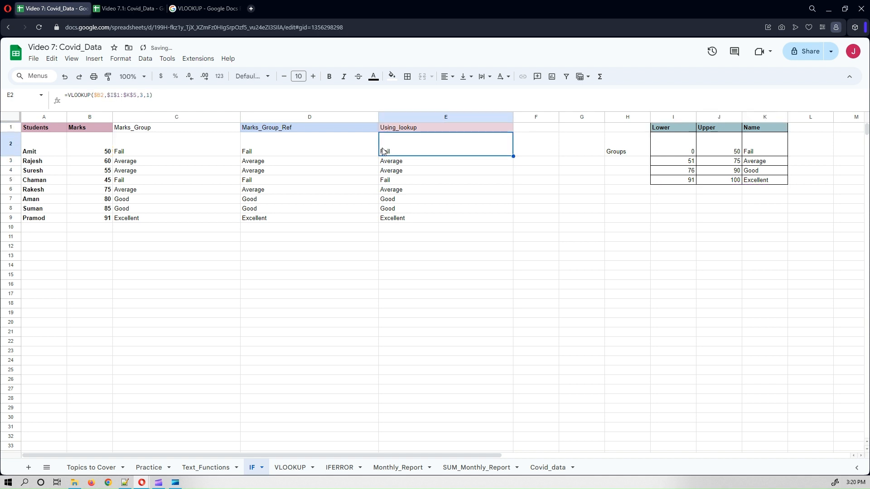
left_click(408, 221, "shift")
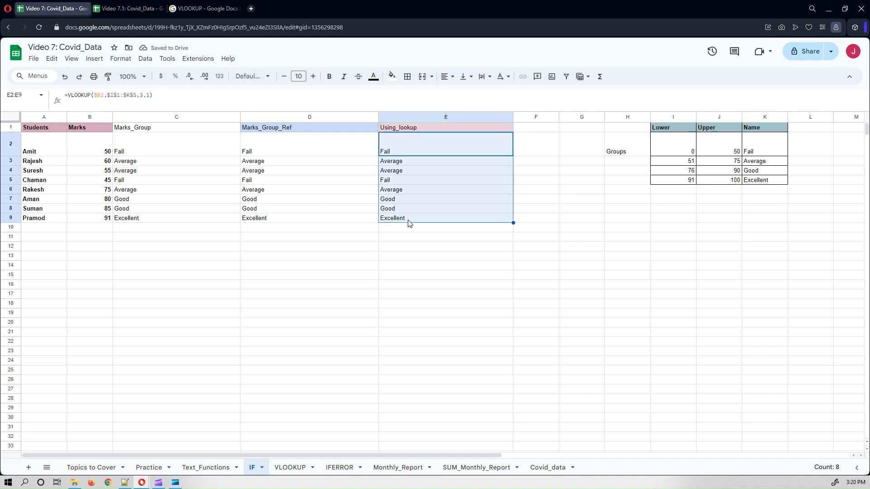
left_click(413, 152)
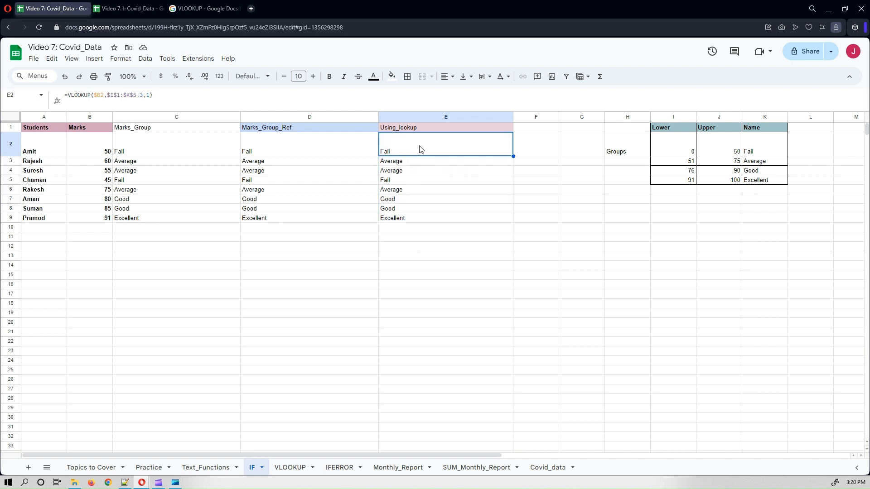
left_click(412, 220, "shift")
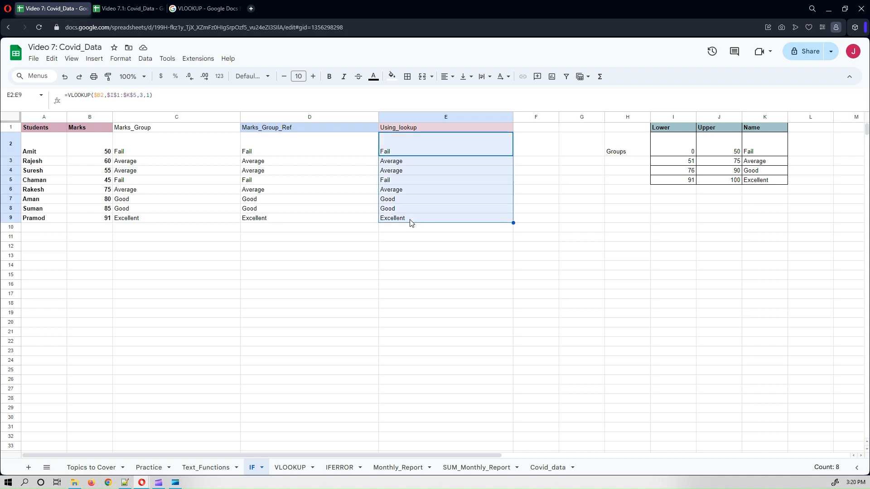
key("ctrl+d")
Check the VLOOKUP formula in each Using_lookup cell from E2 to E9
left_click(401, 154)
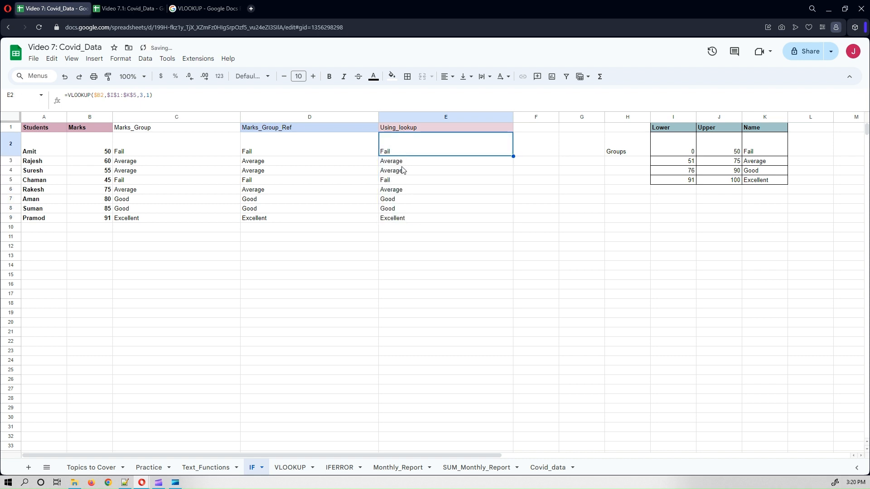
key("Down")
key("Down")
key("Down")
key("Down")
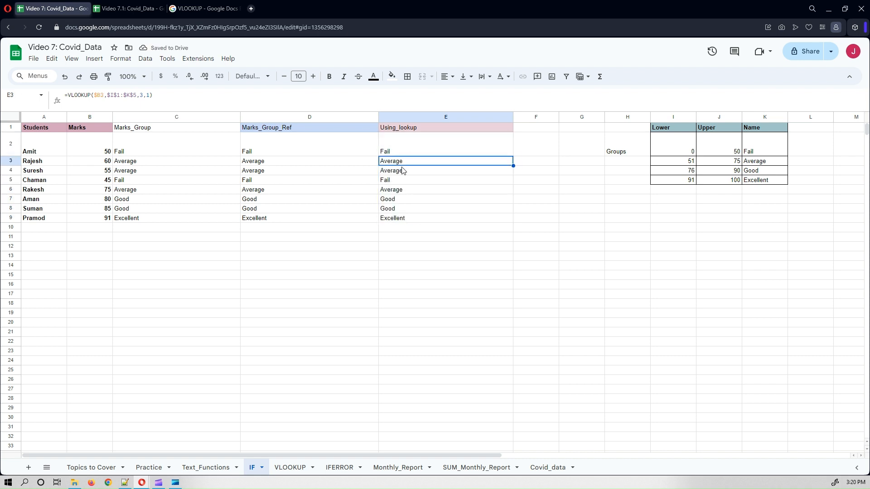
key("Down")
key("Down")
key("Down")
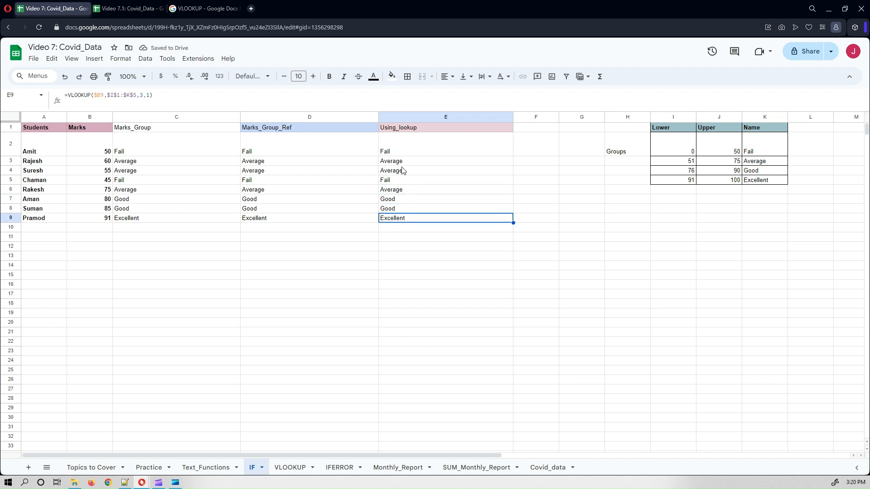
key("Up")
key("Up")
key("Up")
key("Up")
key("Up")
key("Up")
key("Up")
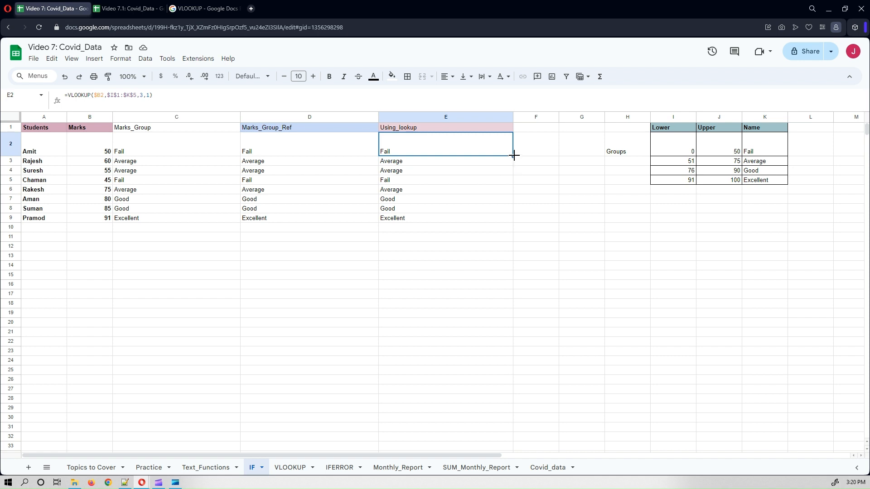
Reapply the VLOOKUP formula from E2 down the Using_lookup column through E9 and recheck the formula in E2
left_click_drag(515, 156, 497, 223)
left_click(443, 298)
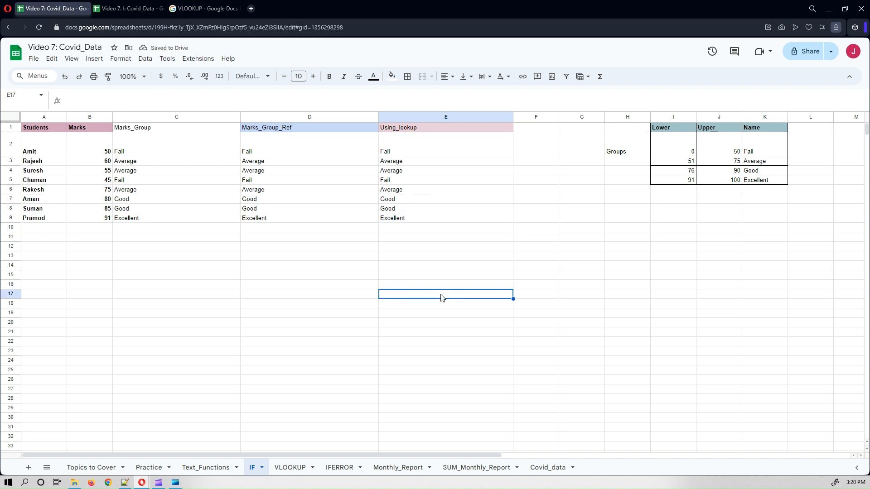
left_click(420, 155)
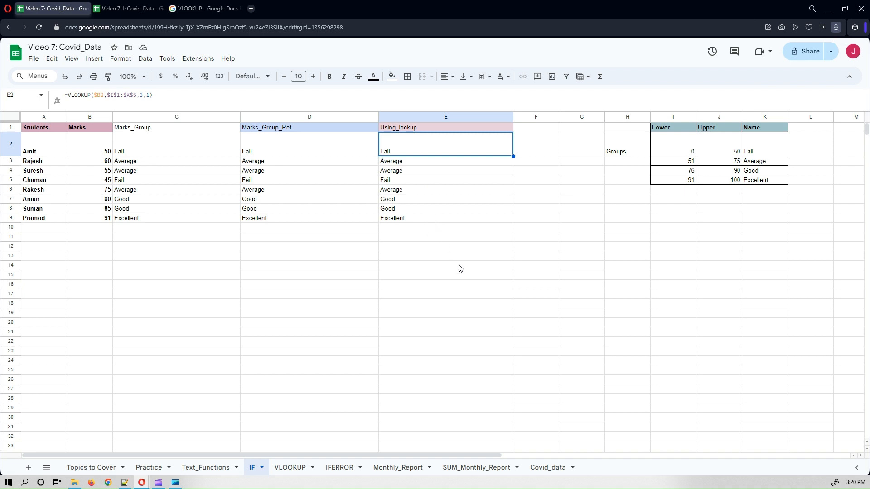
left_click(637, 230)
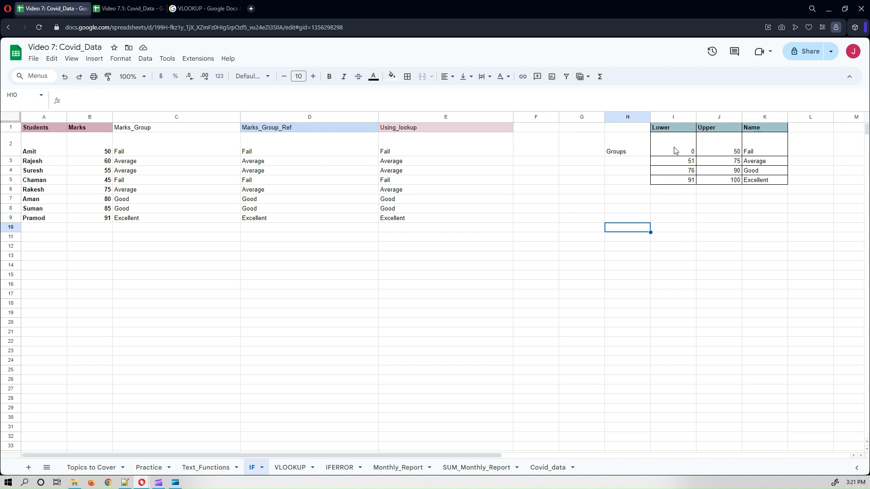
Examine the Lower bounds in I2 to I5 of the Groups table and the group name each one leads to
left_click(682, 217)
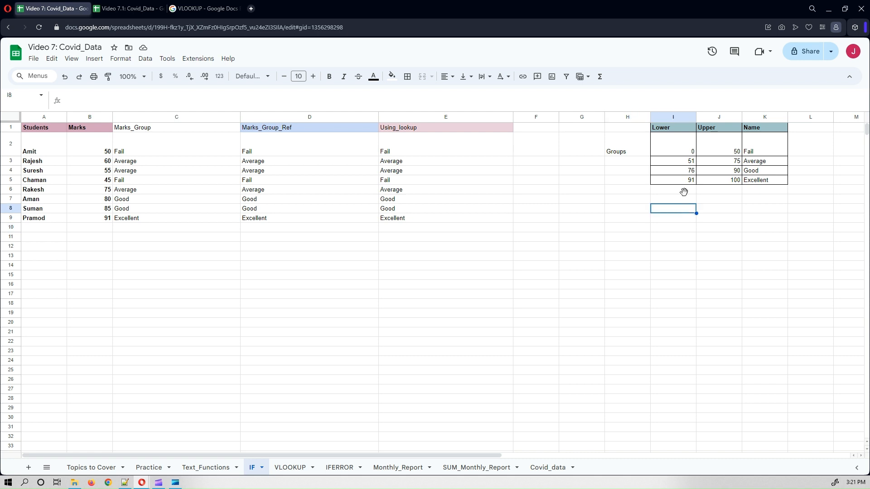
left_click(672, 153)
left_click(673, 164)
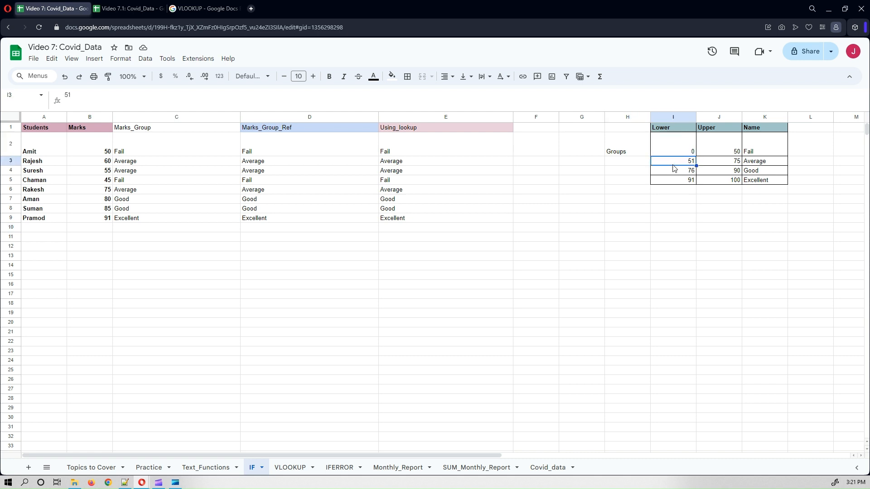
left_click(672, 173)
left_click(667, 182)
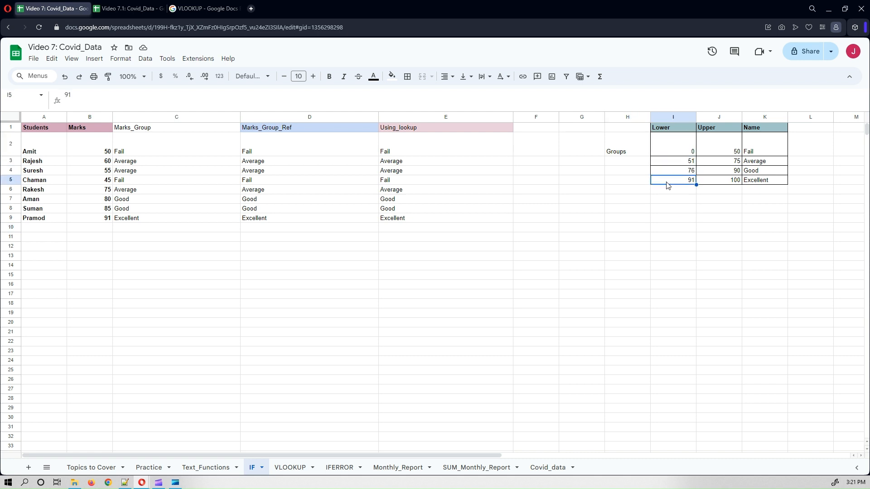
left_click(676, 153)
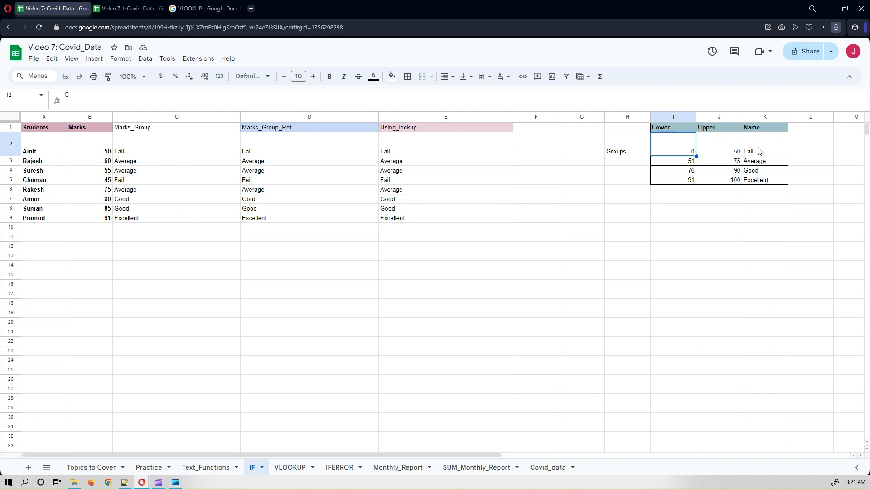
left_click(681, 165)
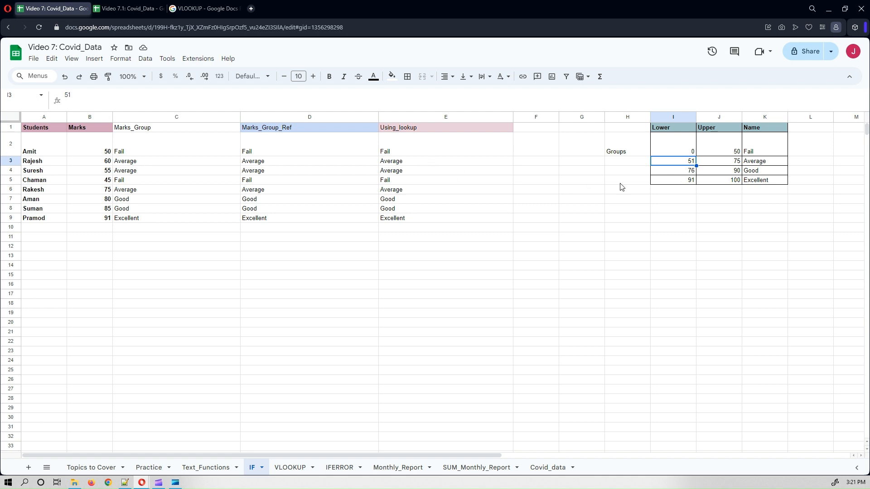
left_click(705, 260)
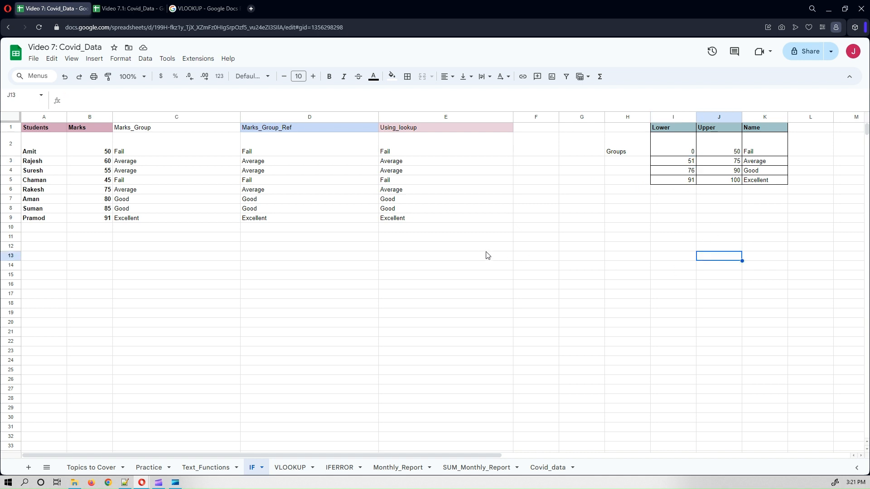
Compare the full nested IF/AND formula in C2 with the VLOOKUP formula in E2, enlarging the formula area to read it
left_click(195, 153)
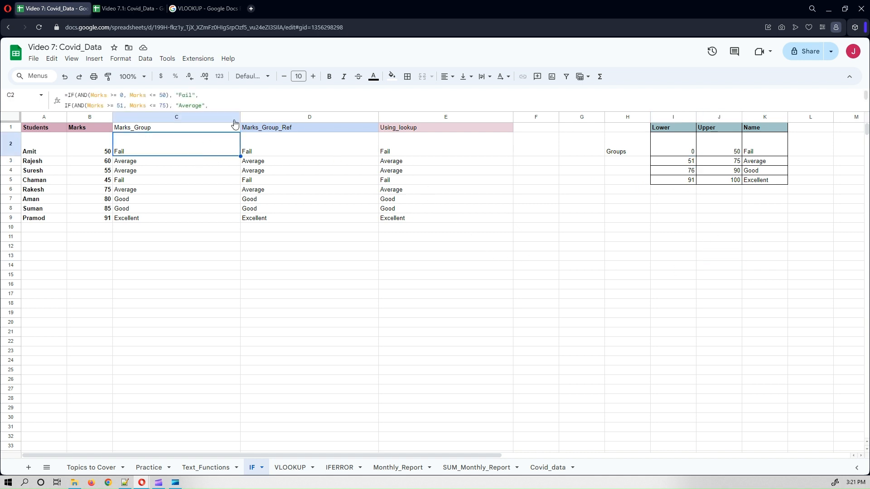
left_click_drag(235, 112, 266, 138)
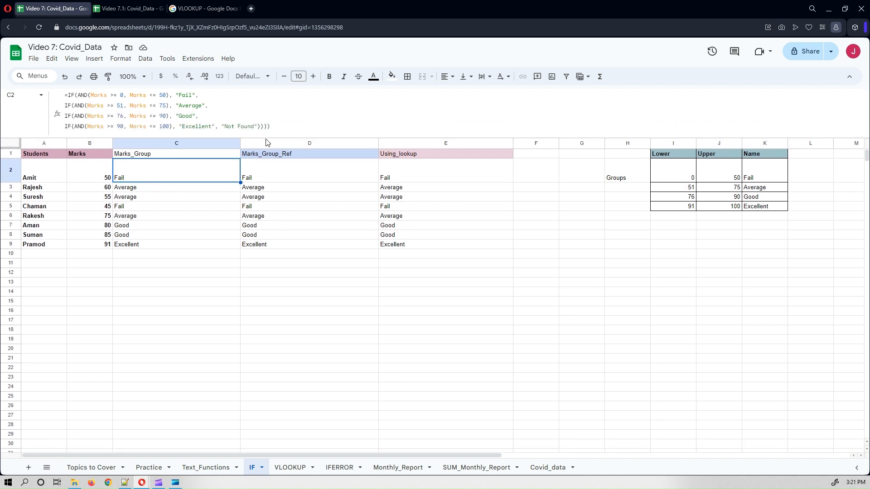
left_click(393, 175)
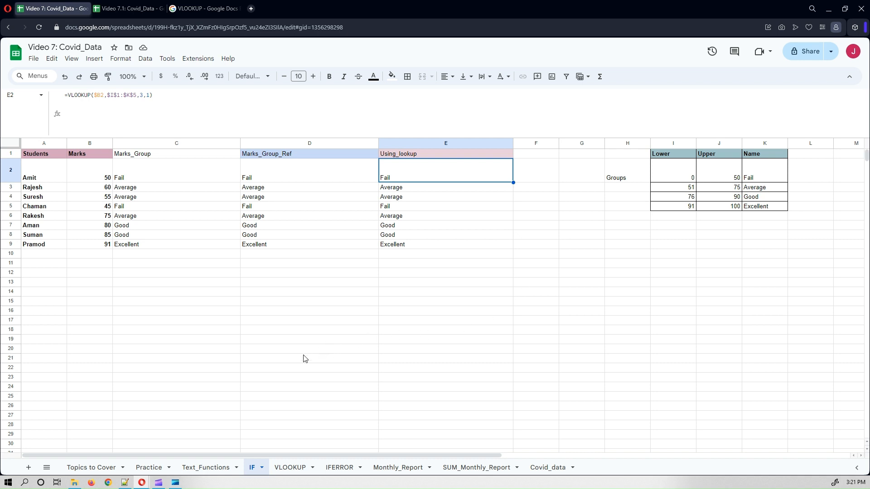
left_click(213, 343)
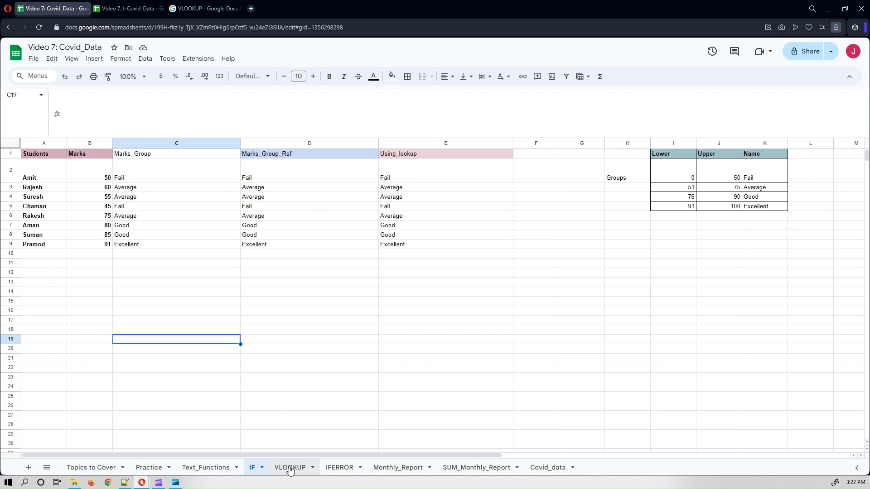
Open the VLOOKUP sheet and make the Data table in A1:B8 bold
left_click(259, 333)
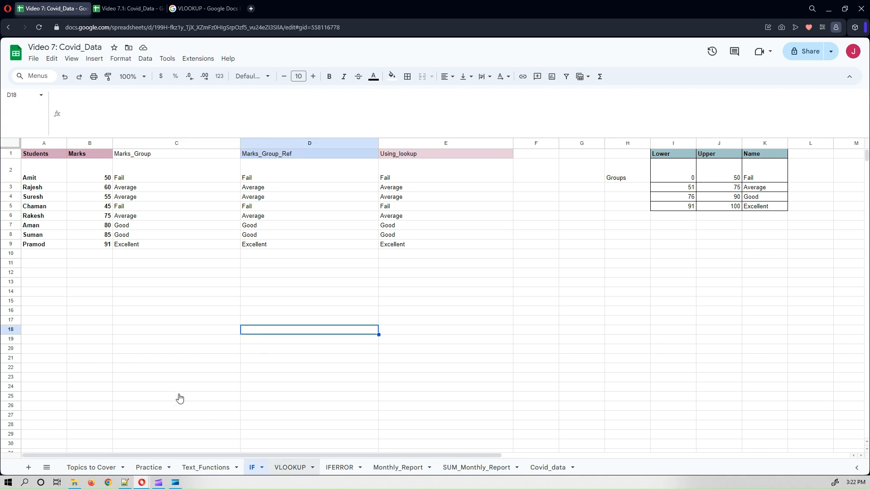
left_click(80, 309)
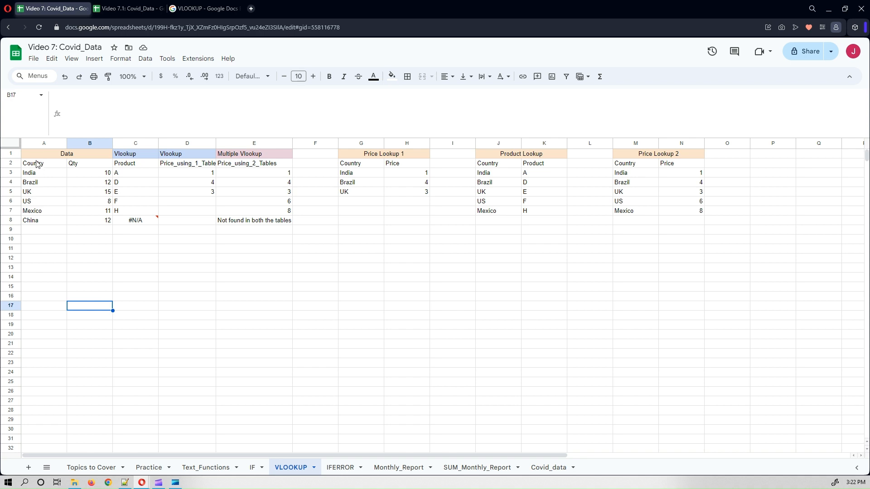
left_click_drag(39, 157, 92, 221)
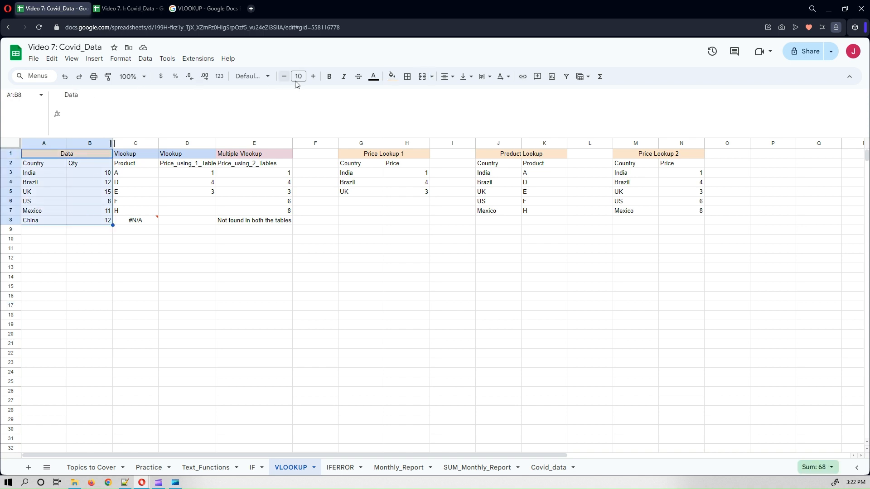
left_click(329, 76)
left_click(107, 288)
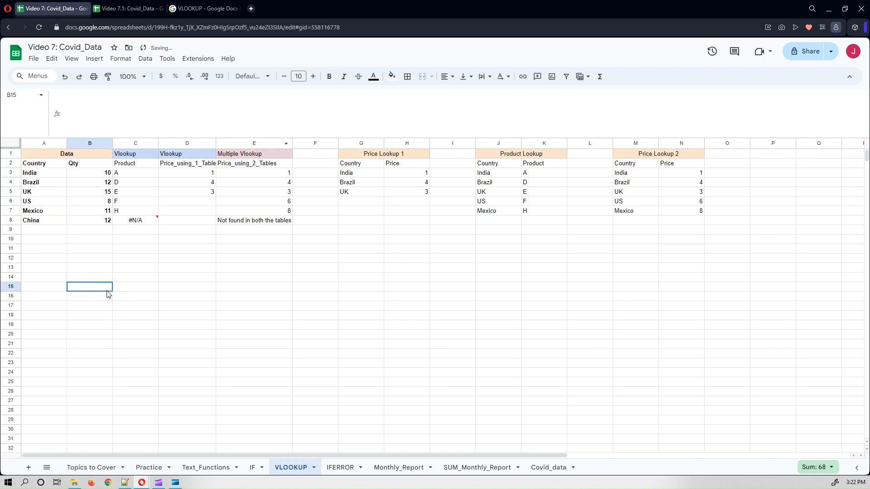
Fill the Country and Qty header cells A2:B2 of the Data table with light blue
left_click(35, 166)
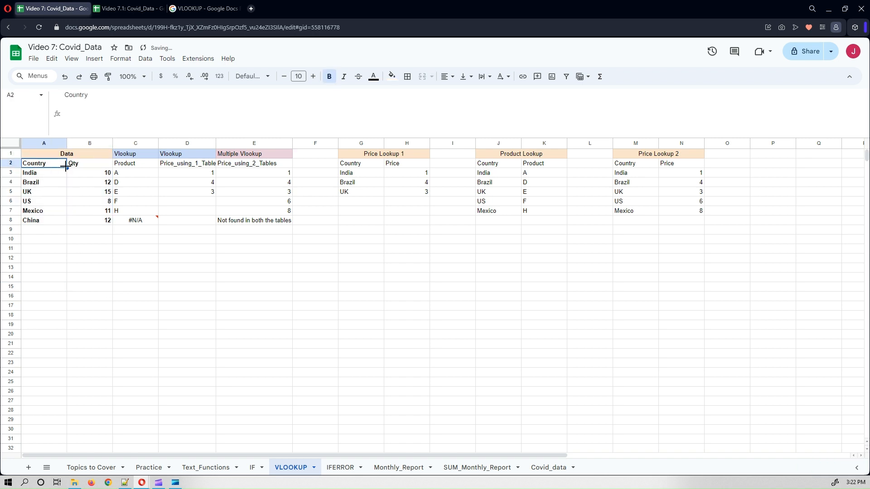
left_click(96, 166, "shift")
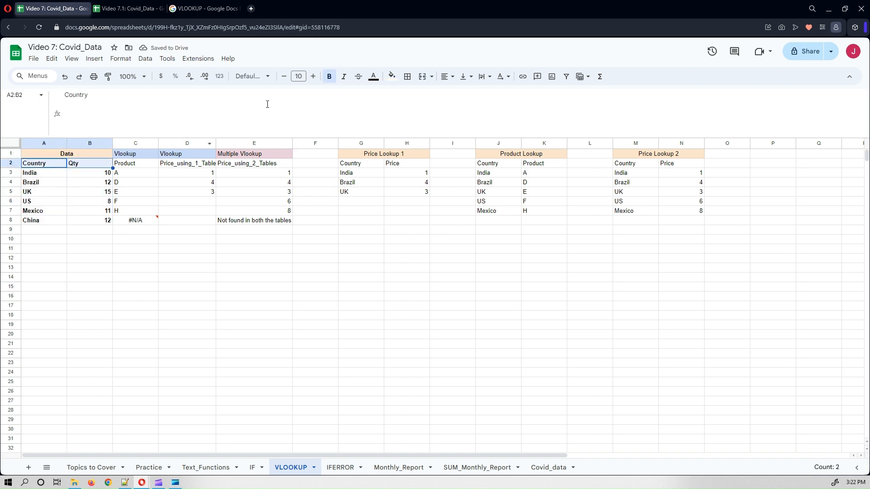
left_click(390, 77)
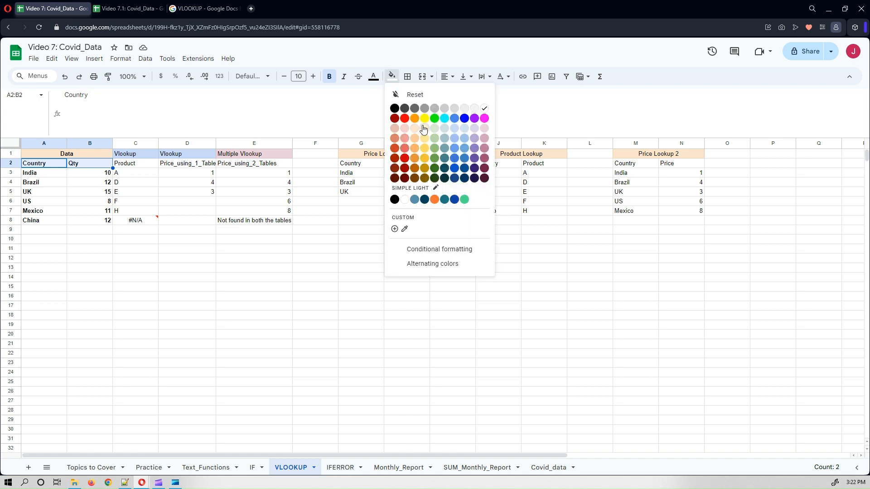
left_click(452, 134)
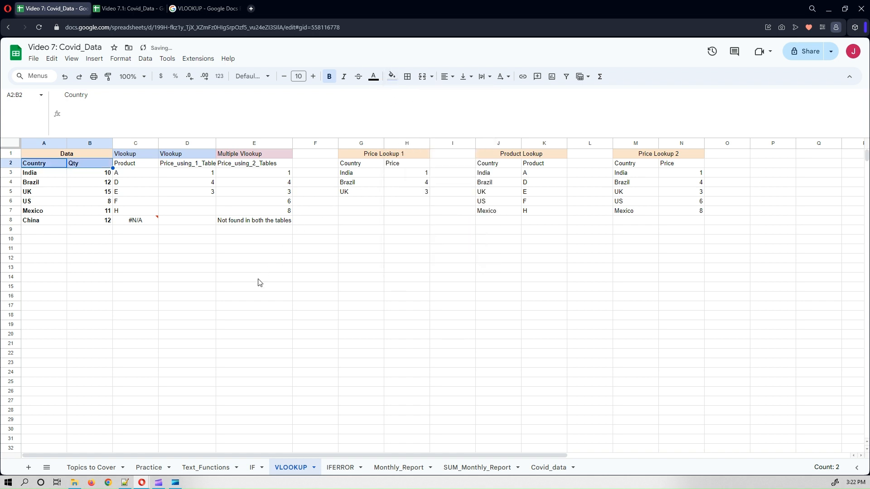
left_click(227, 318)
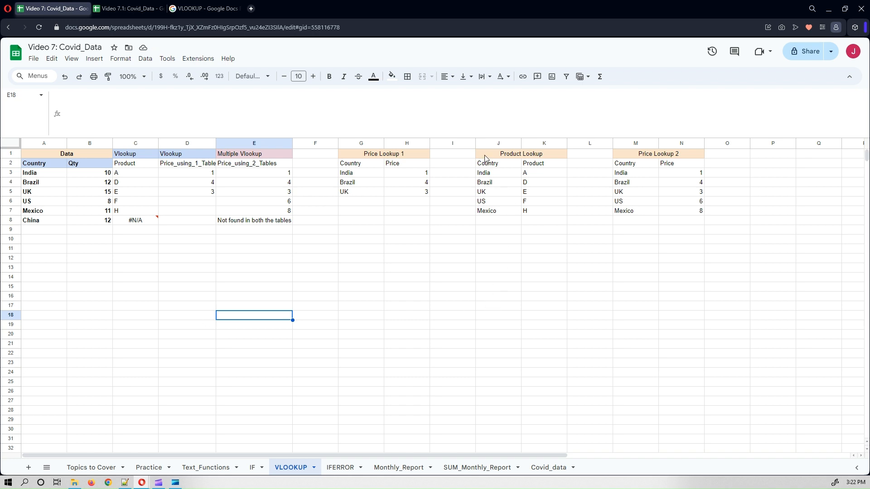
Examine the Product Lookup, Price Lookup 1 and Price Lookup 2 tables and match India in the Data table to Product Lookup
left_click_drag(486, 154, 536, 211)
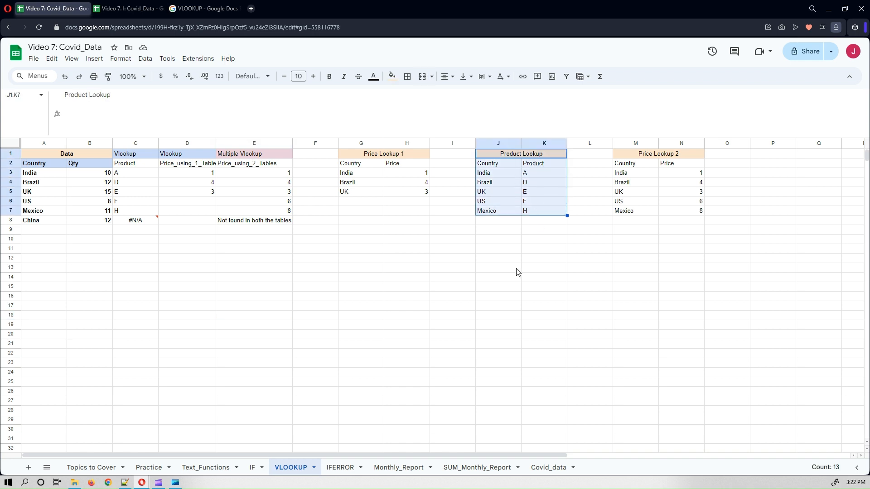
left_click(518, 272)
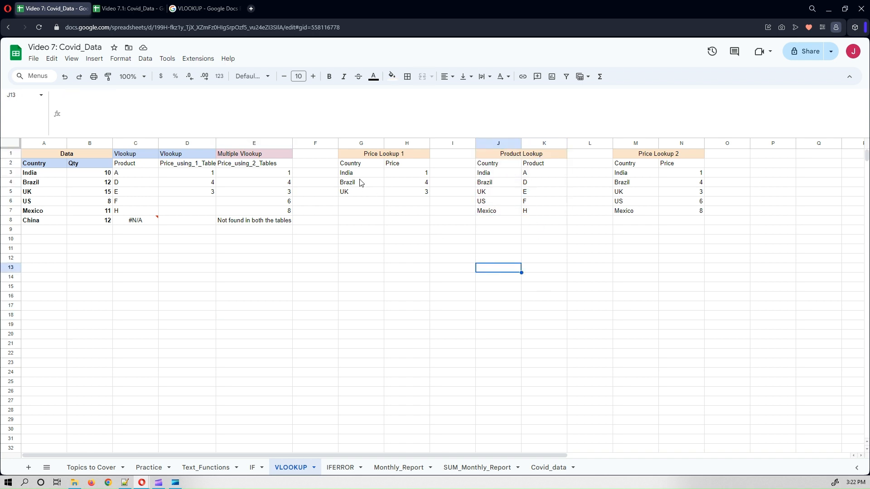
left_click_drag(345, 155, 408, 196)
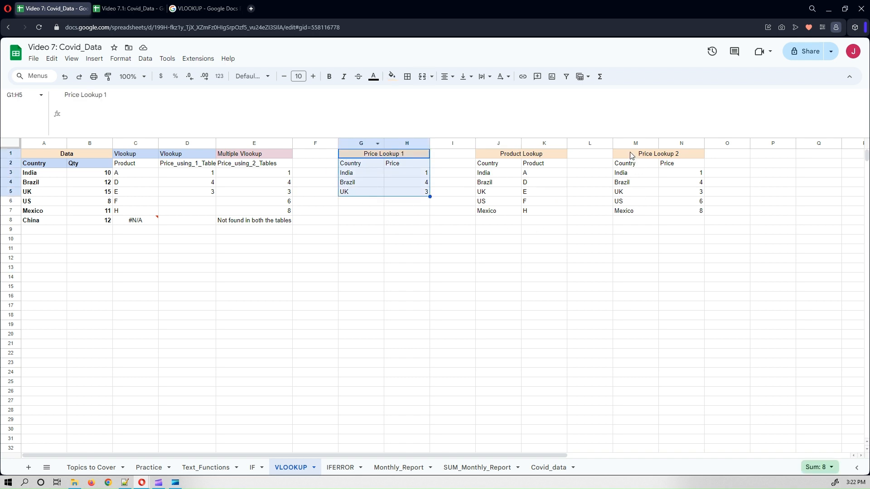
left_click_drag(633, 154, 675, 213)
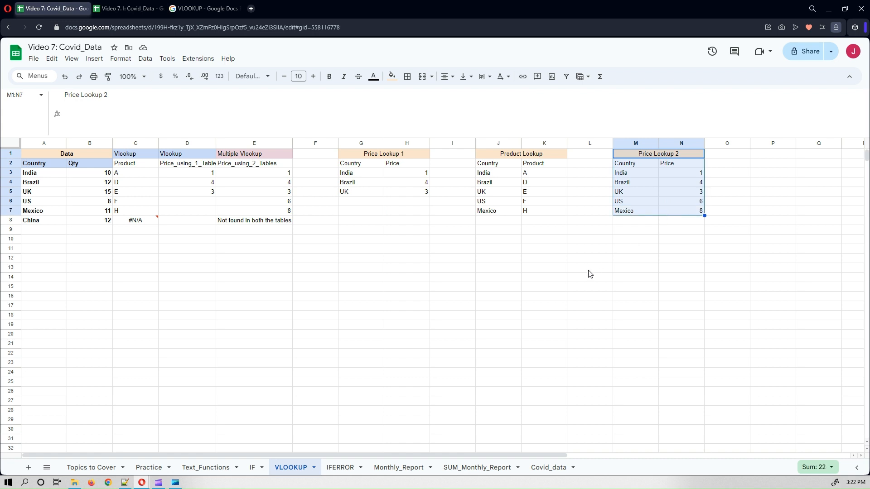
left_click(579, 279)
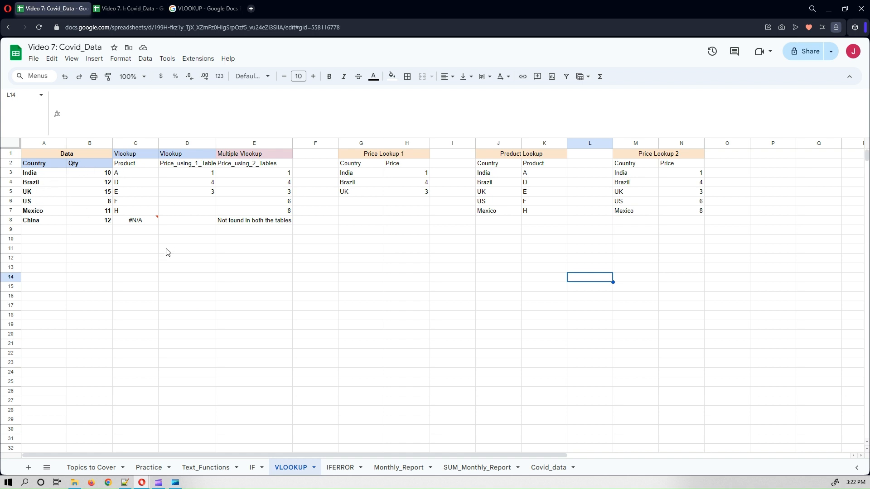
left_click(55, 178)
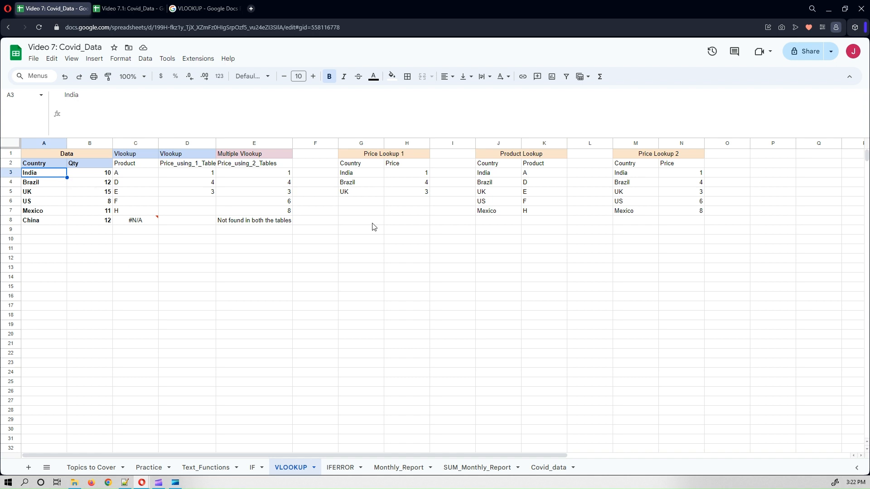
left_click(490, 179)
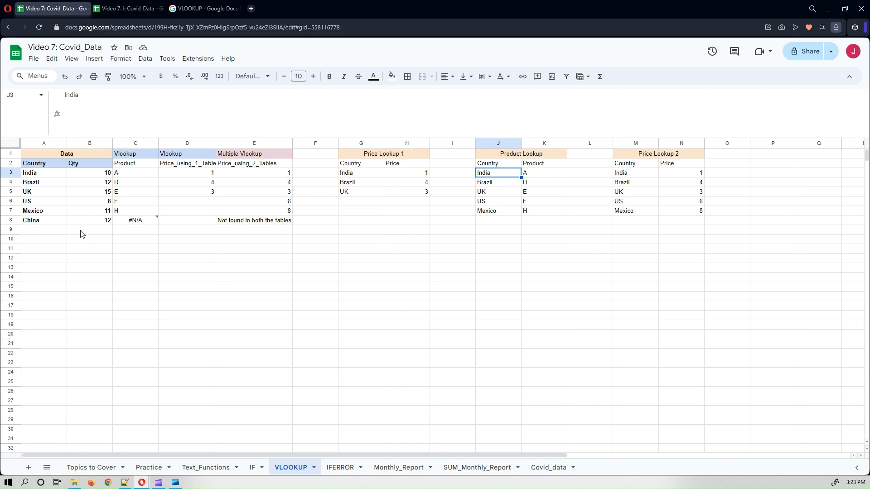
left_click(492, 288)
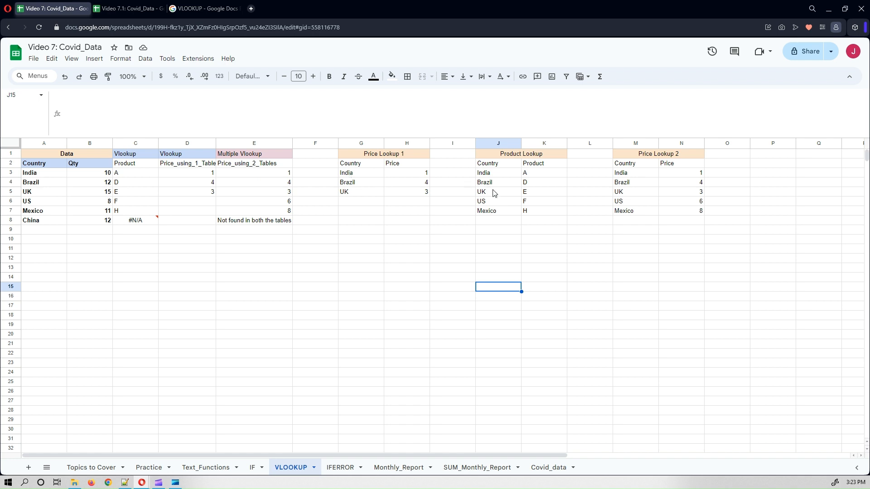
Clear cell C3 and start a VLOOKUP formula there with the column-locked country cell $A3 as the search key
left_click(127, 174)
key("Delete")
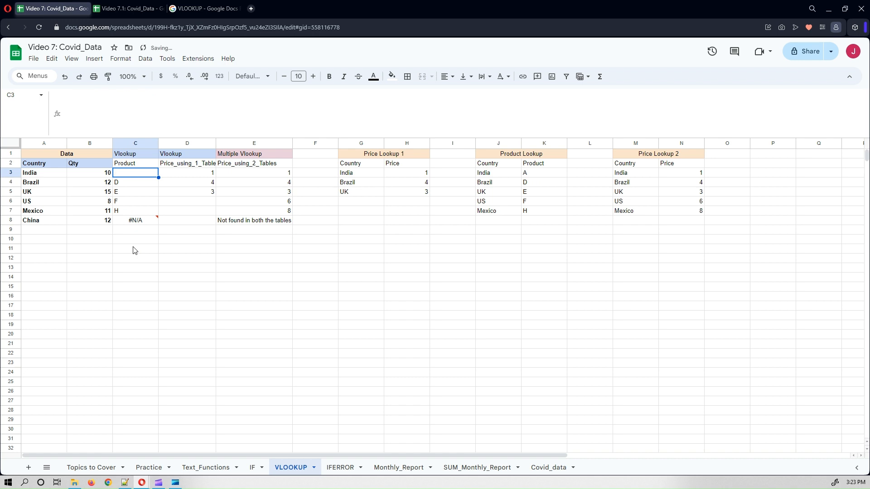
type("=vlo")
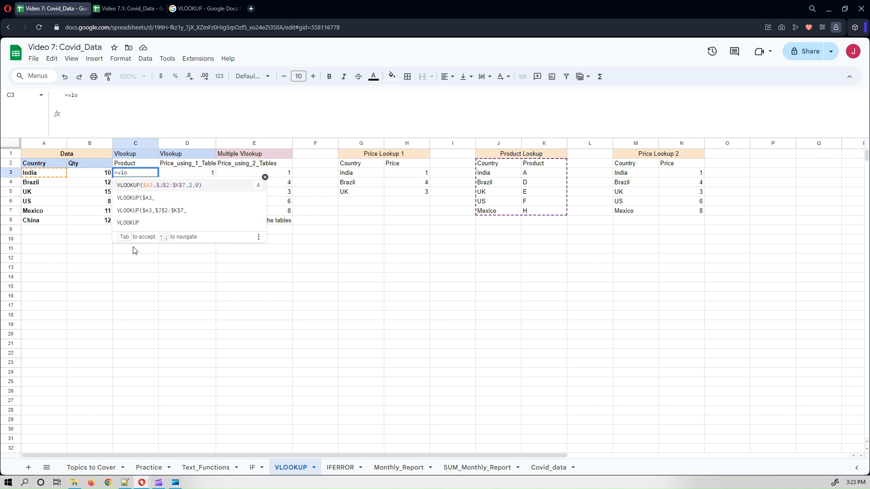
type("okup(")
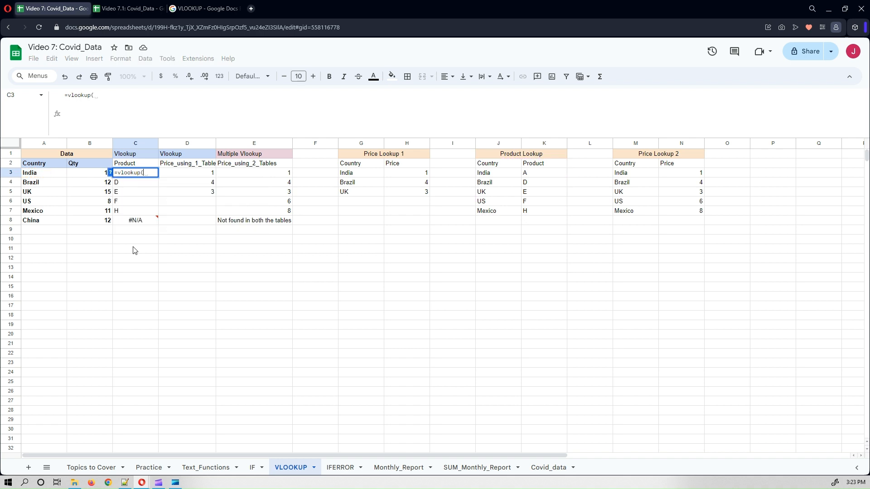
left_click(31, 174)
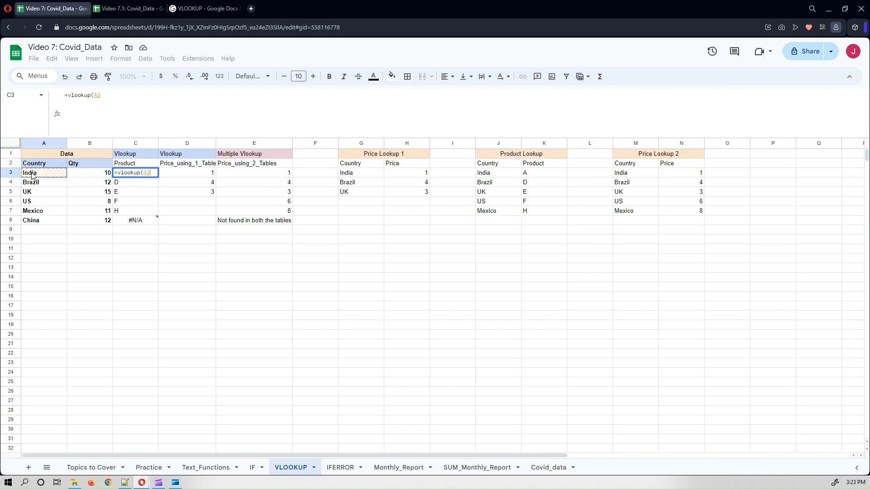
key("F4")
key("F4")
key("F4")
type(",")
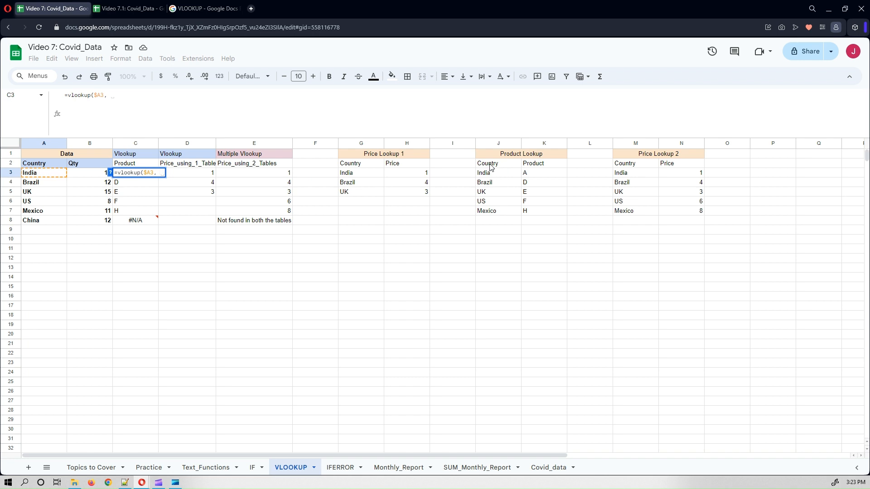
Complete C3's VLOOKUP with Product Lookup range $J$2:$K$7, column index 2 and match type 0, and copy it down through C8
left_click_drag(493, 167, 541, 211)
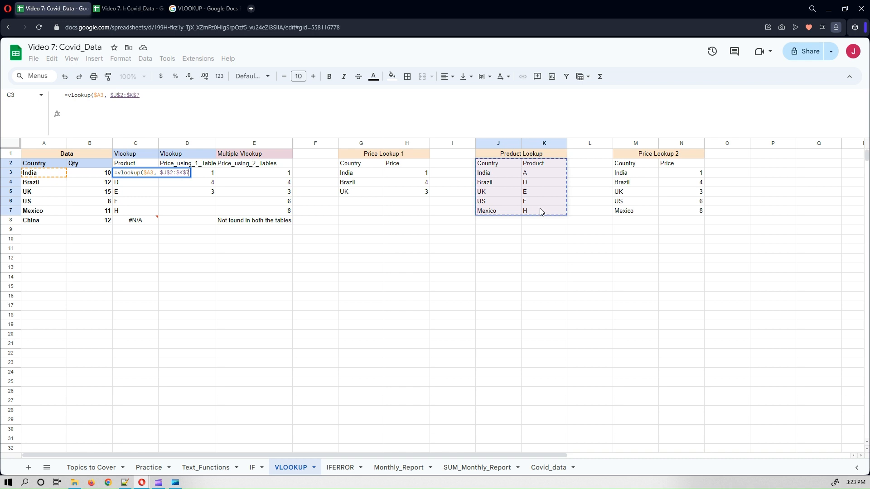
type(",")
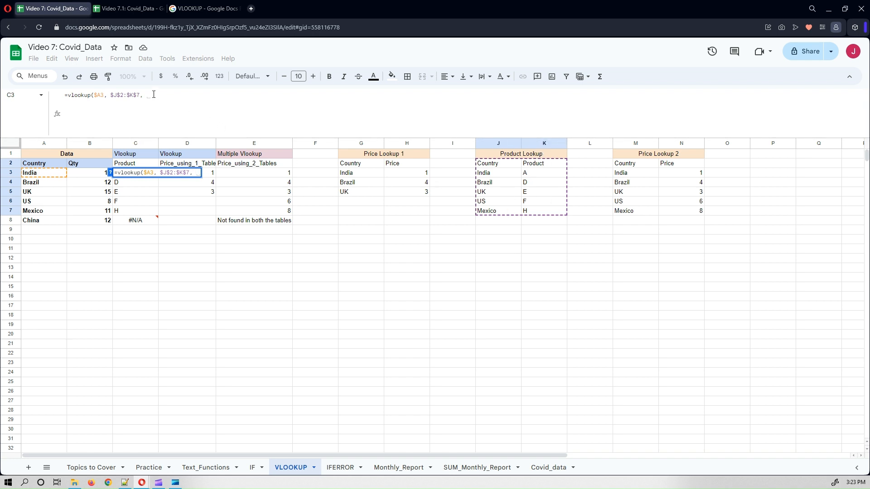
type("2")
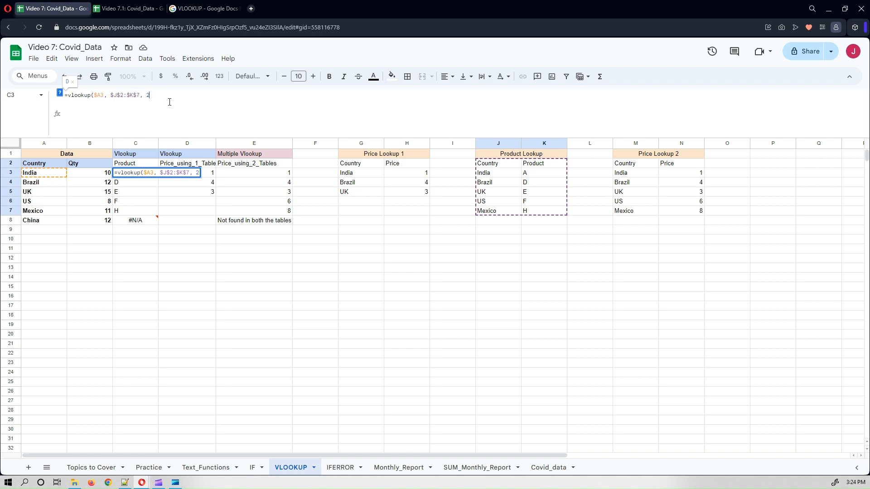
type(", ")
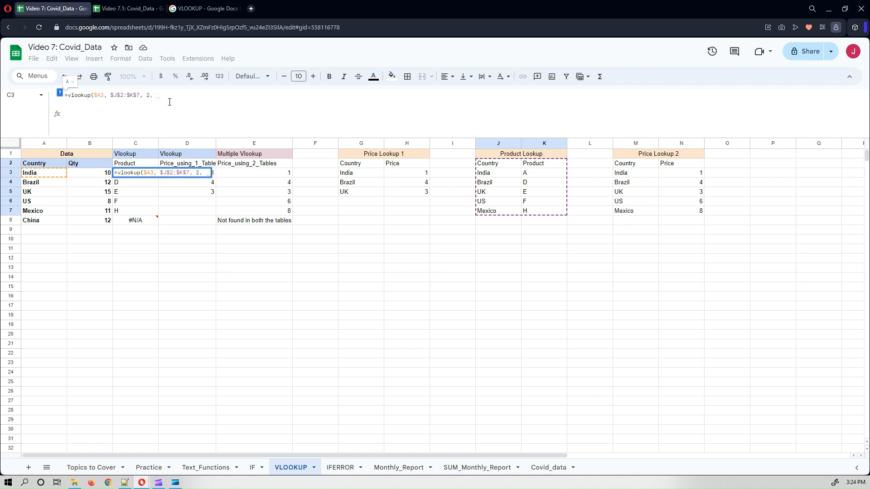
type("0")
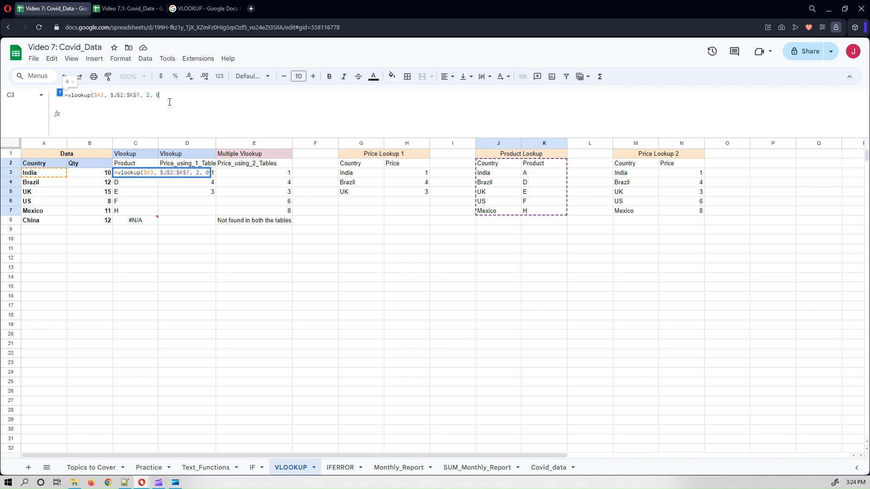
type(")")
key("Return")
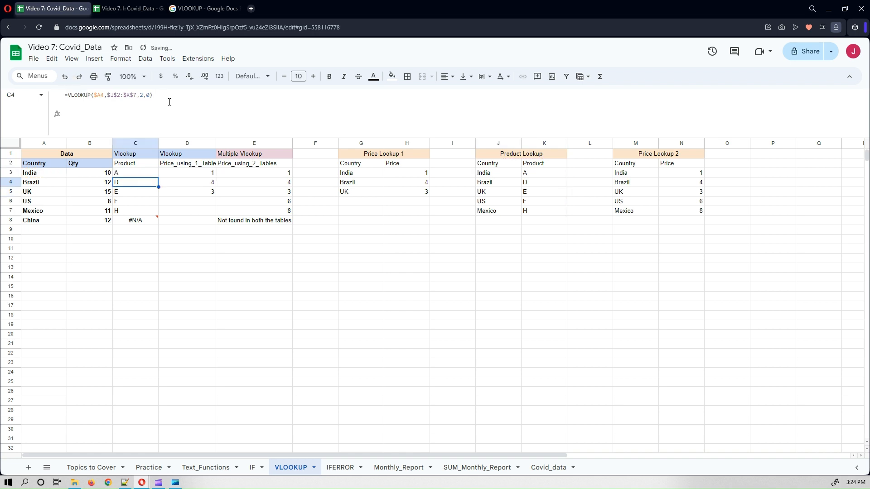
left_click(139, 175)
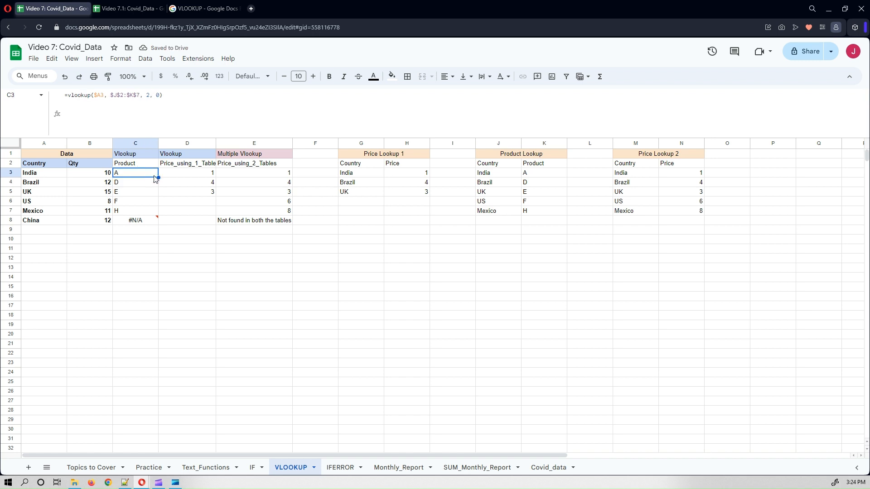
left_click_drag(157, 177, 146, 232)
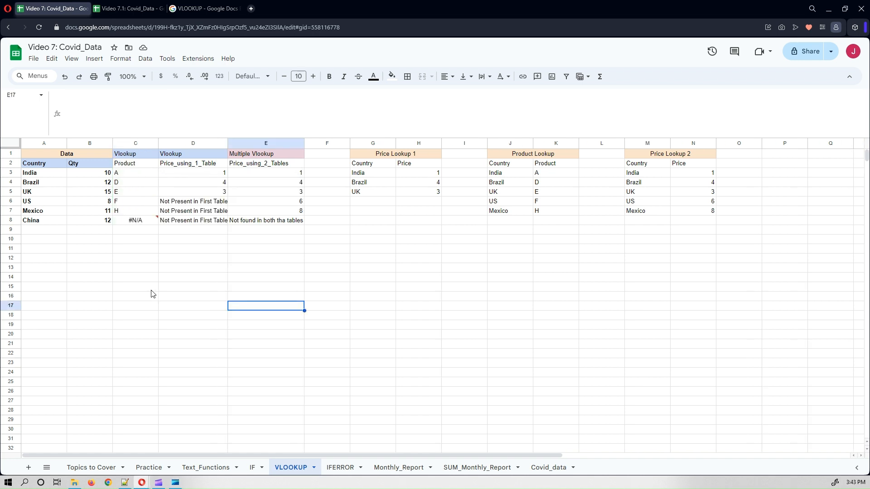
Clear the existing Price_using_1_Table formulas in D3:D8
left_click(143, 285)
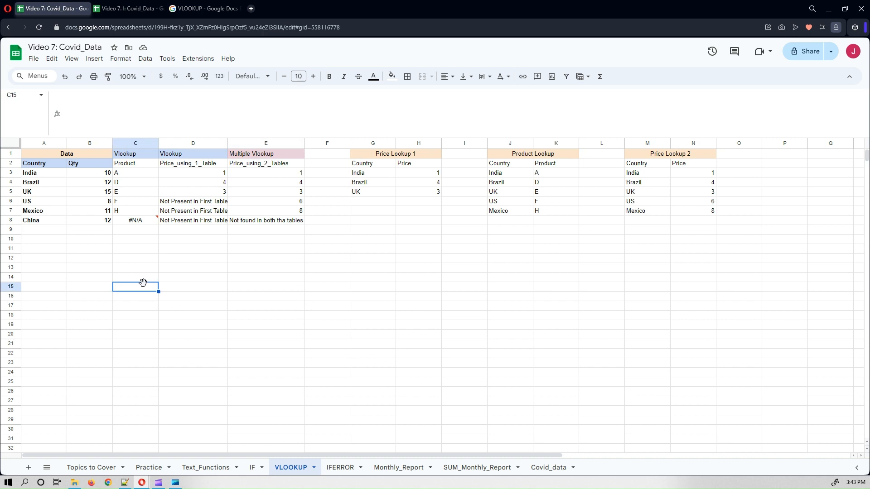
left_click(179, 167)
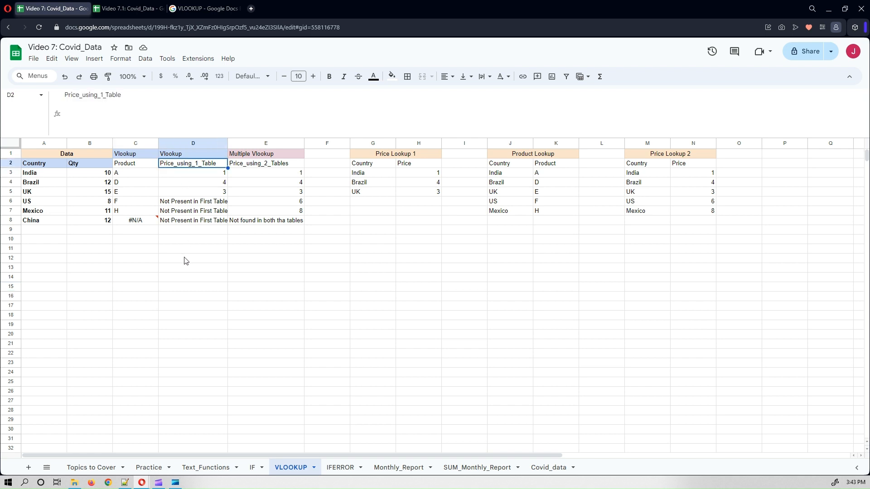
left_click_drag(202, 174, 203, 222)
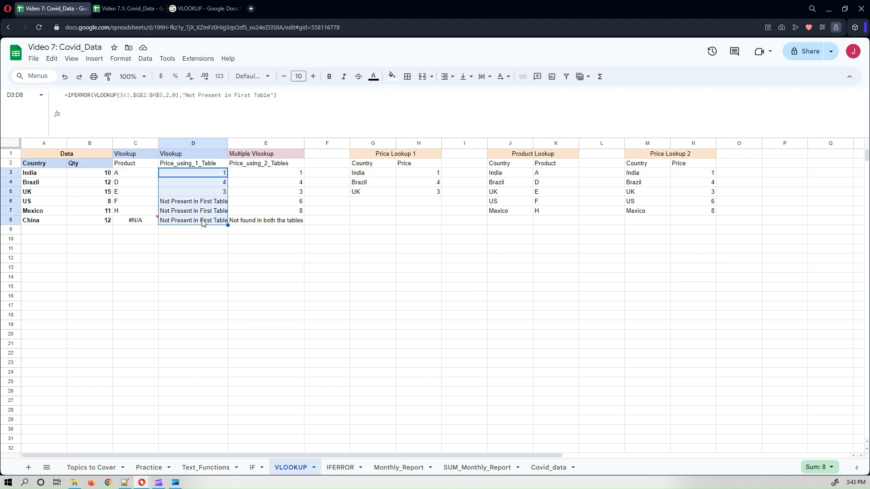
key("Delete")
left_click(175, 286)
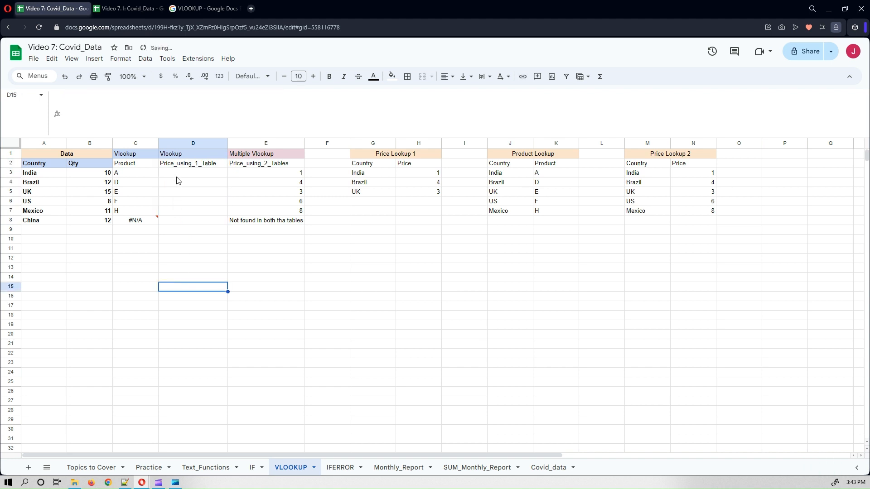
Start a VLOOKUP formula in D3 with the column-locked country cell $A3 as the search key
left_click(179, 177)
type("=VLOOKUP(")
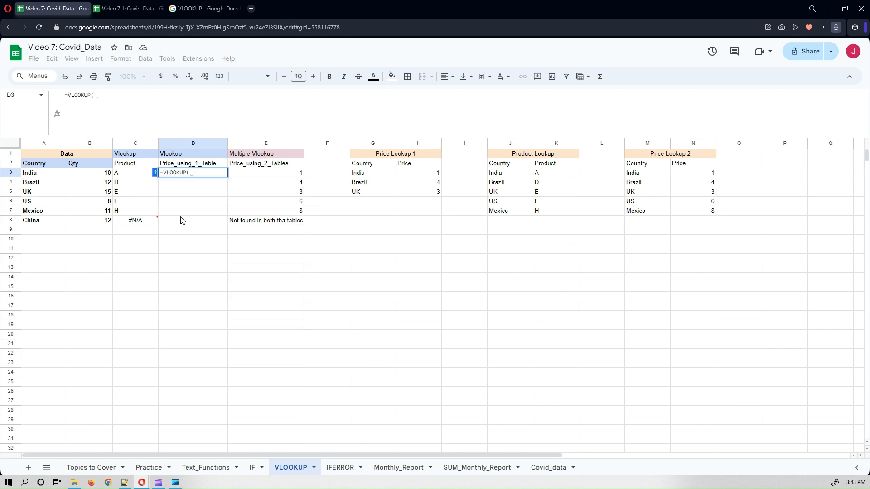
left_click(34, 176)
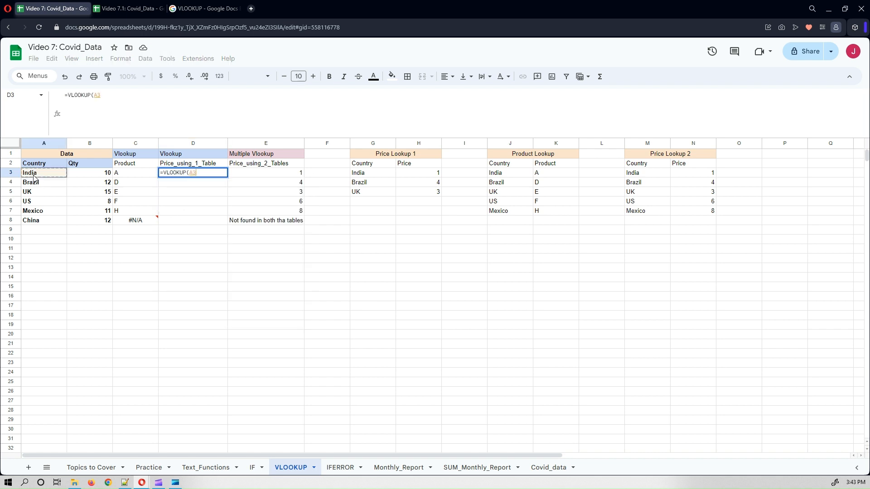
key("F4")
key("F4")
key("F4")
type(",")
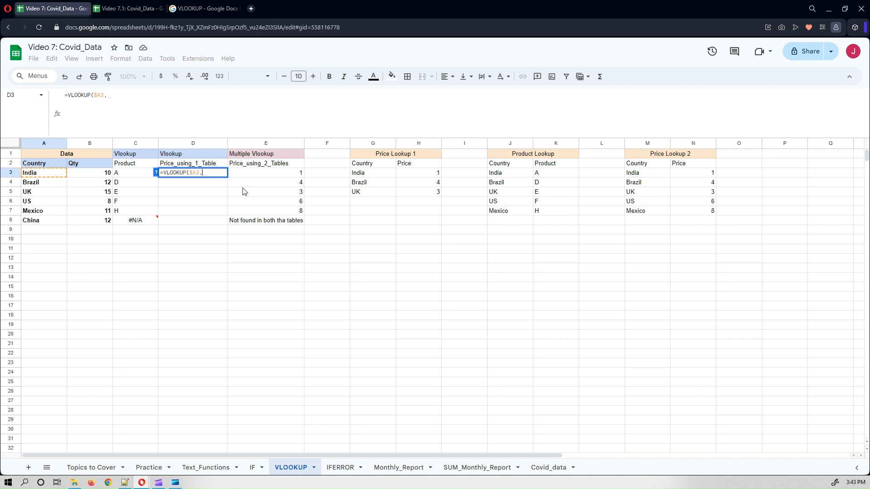
Complete D3's VLOOKUP with the absolute Price Lookup 1 range $G$2:$H$5, column index 2 and FALSE for exact match
left_click_drag(373, 164, 429, 195)
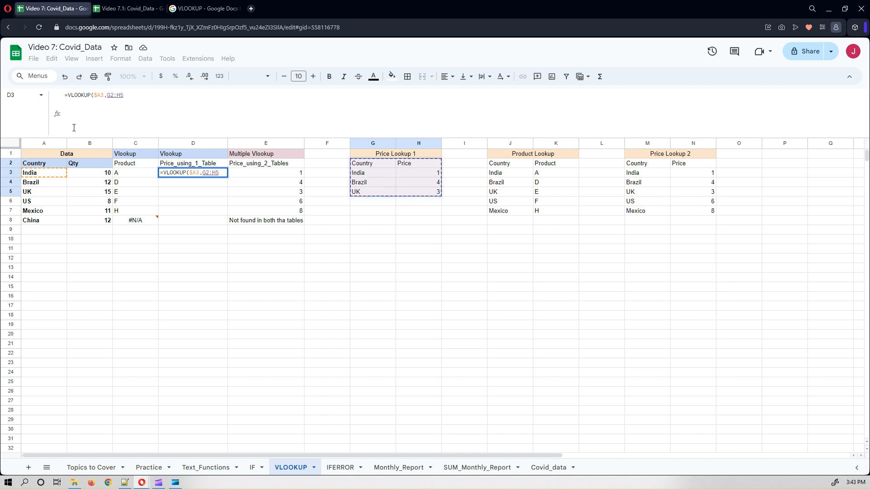
key("F4")
type(",")
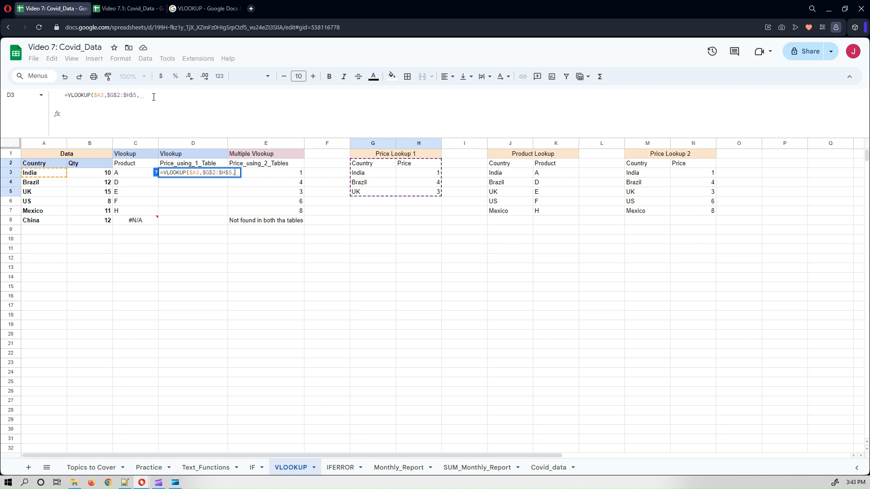
type("2")
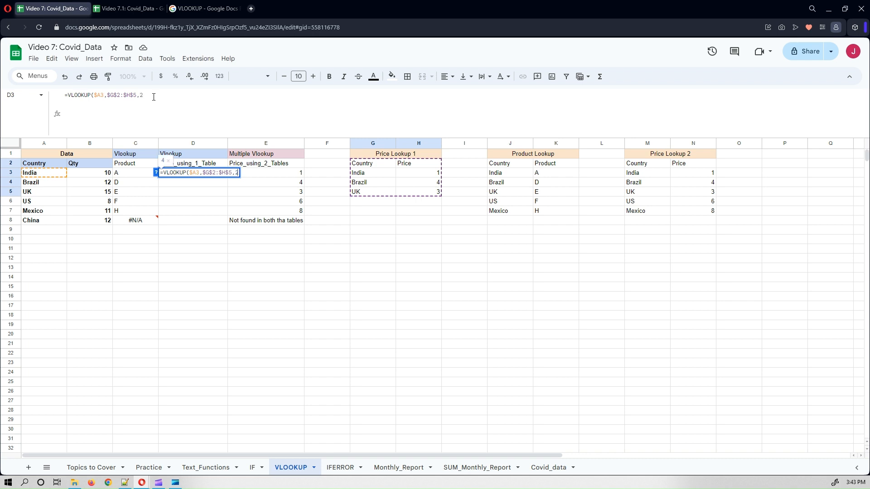
type(",")
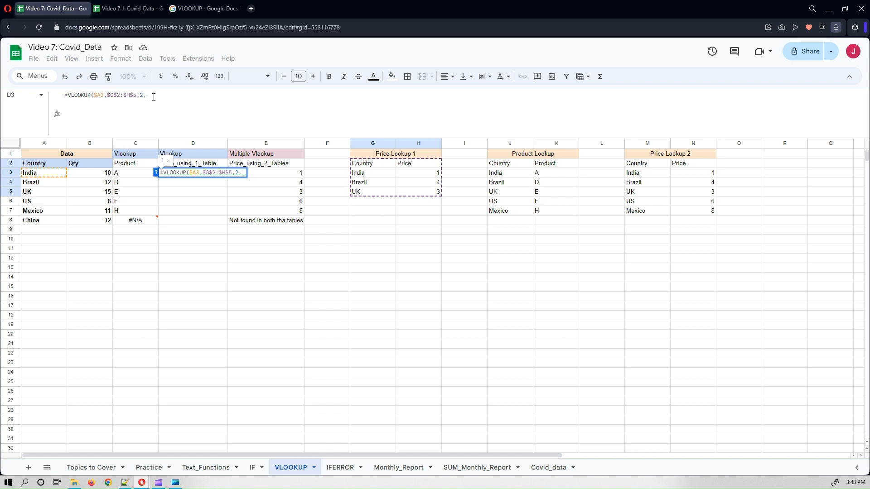
type("FALSE")
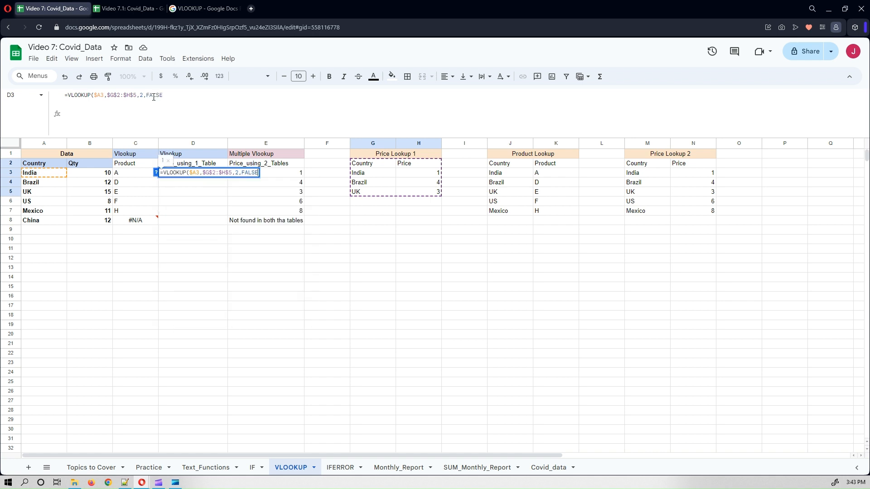
type(")")
key("Return")
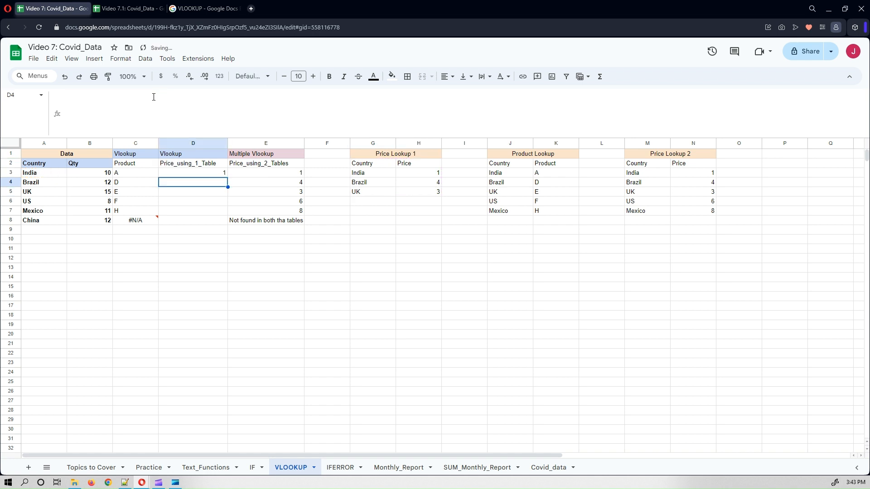
Copy the D3 price formula down through D8 and reject the autofill suggestion
left_click(191, 174)
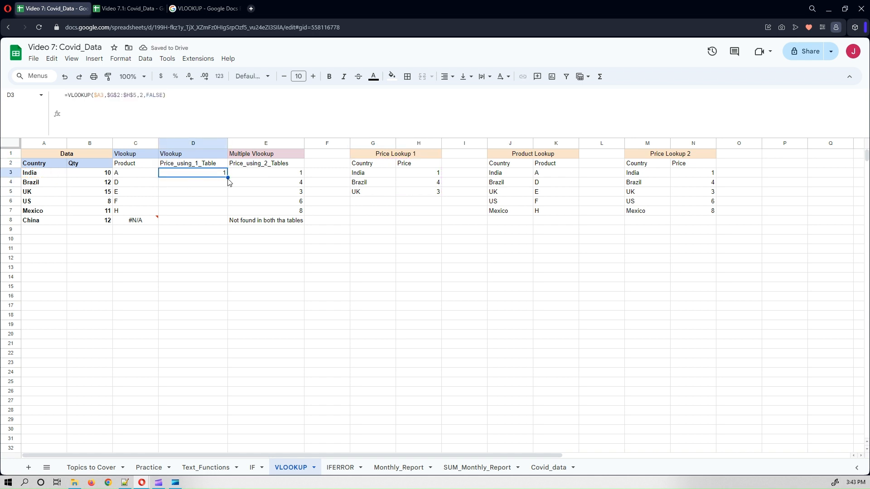
left_click_drag(228, 178, 226, 222)
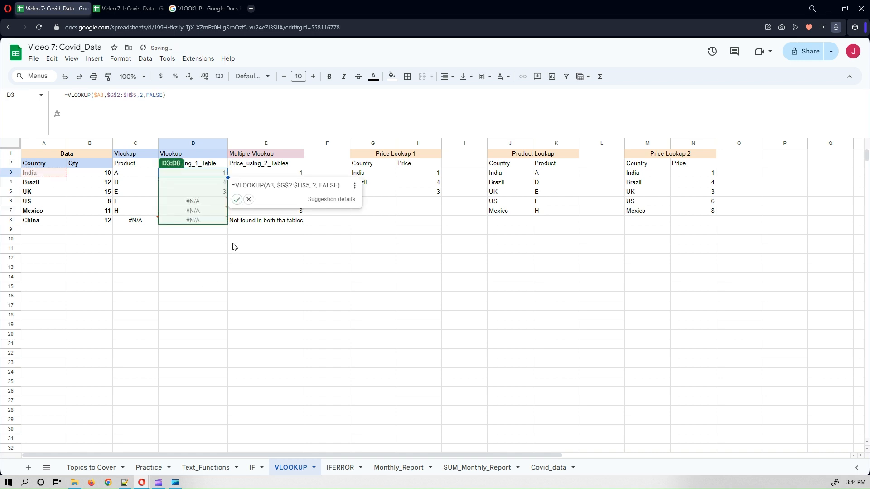
left_click(251, 201)
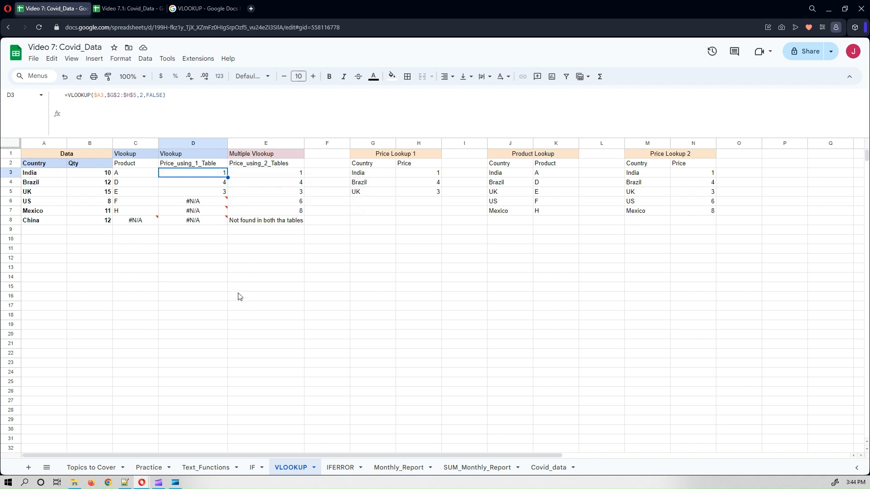
Inspect the price lookup errors for US, Mexico and China in D6:D8
left_click(223, 286)
left_click(197, 202)
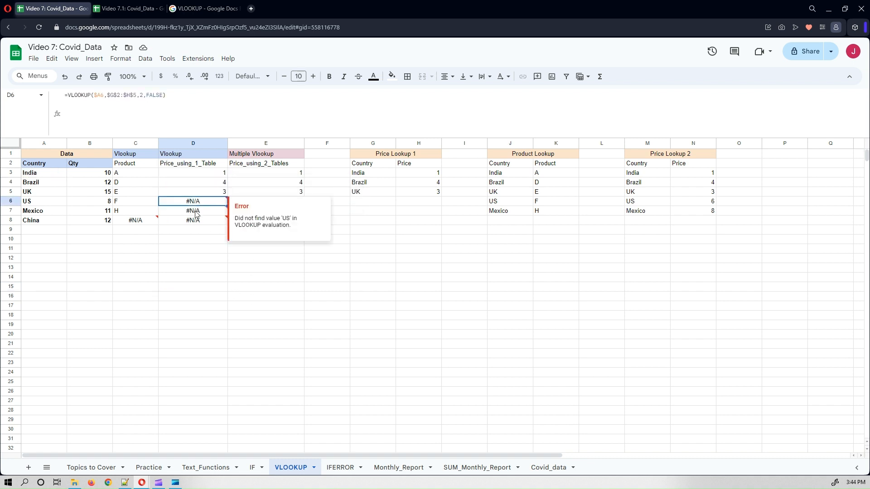
left_click(197, 213)
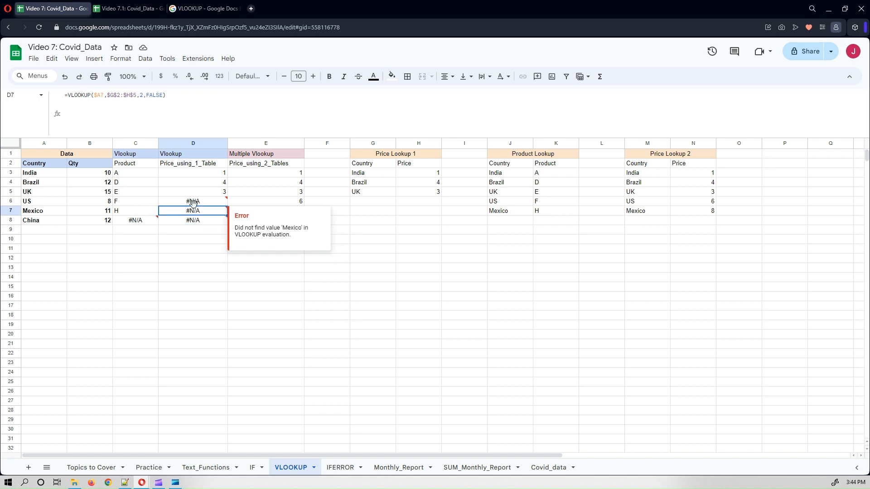
left_click(195, 202)
left_click(196, 211)
left_click(190, 222)
left_click(188, 282)
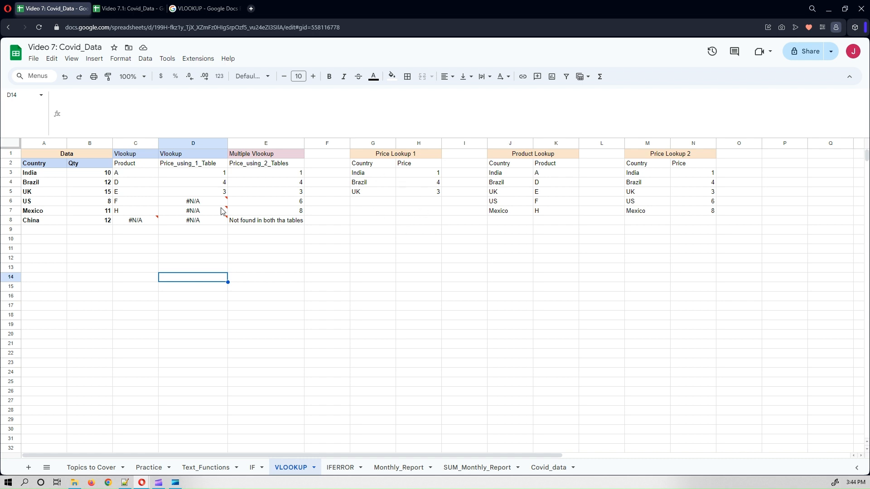
Wrap the existing VLOOKUP formula in D3 in an IFERROR function, ready for its fallback argument
left_click(178, 174)
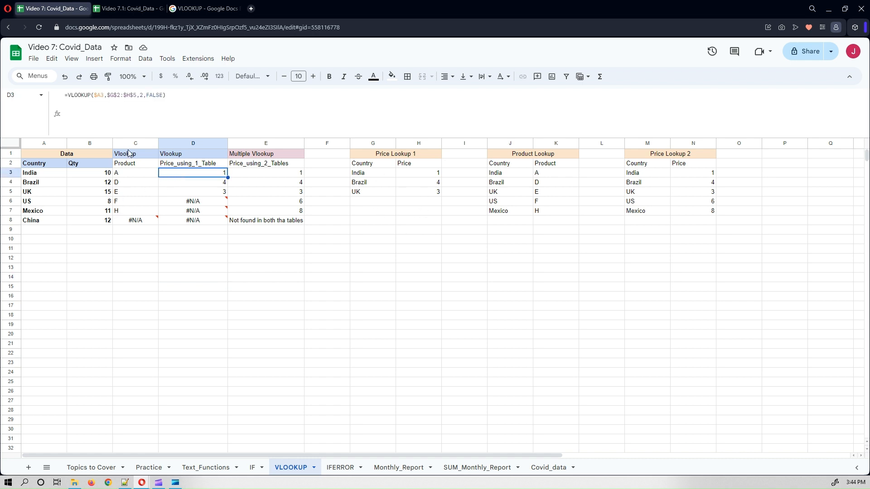
left_click(68, 96)
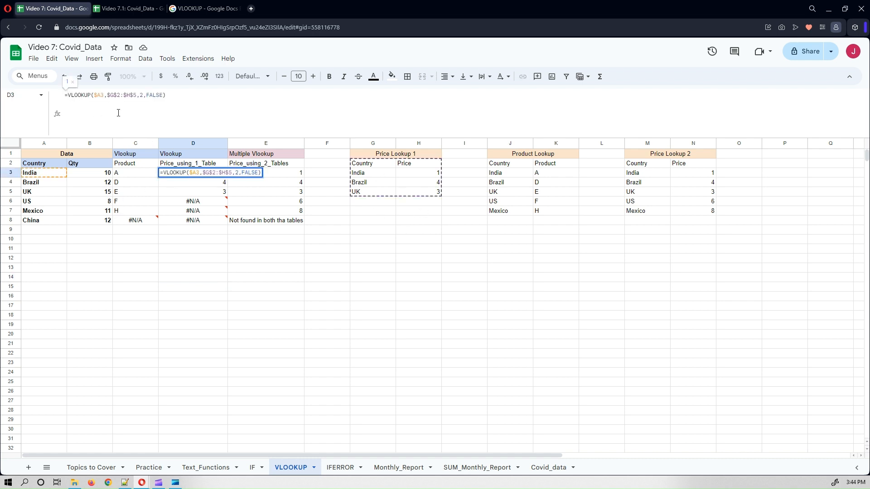
type("IFERROR")
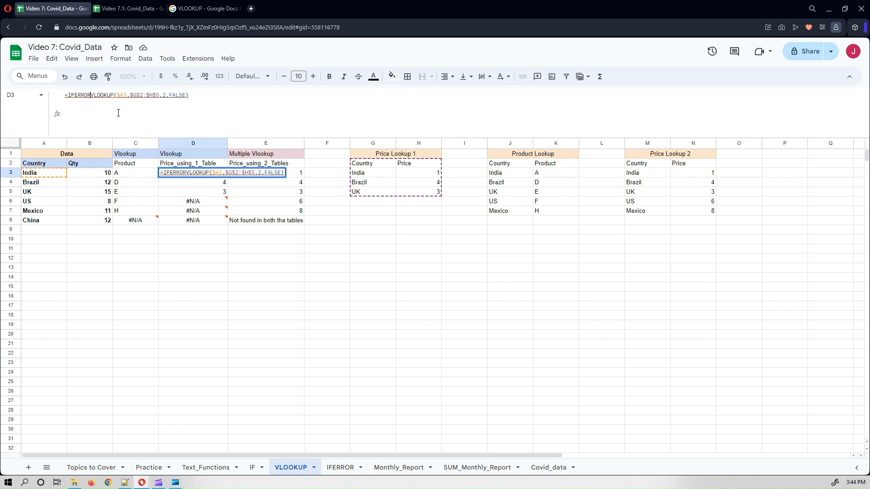
type("(")
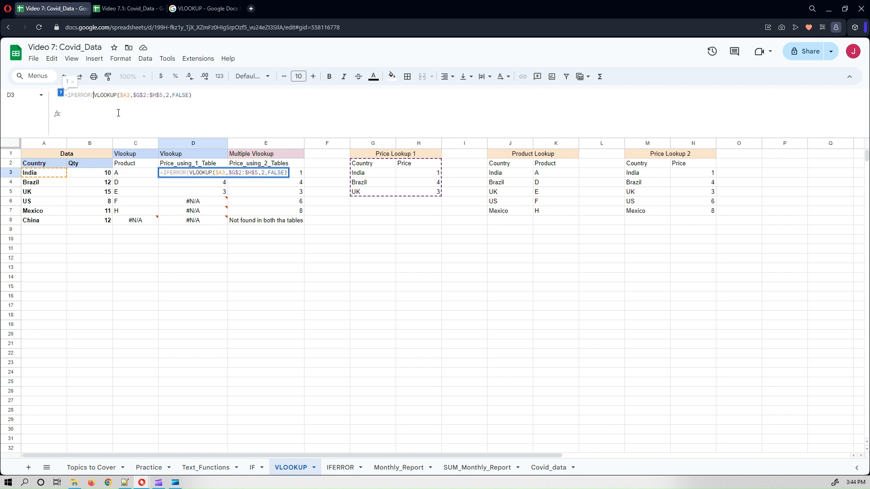
left_click(200, 96)
type(",")
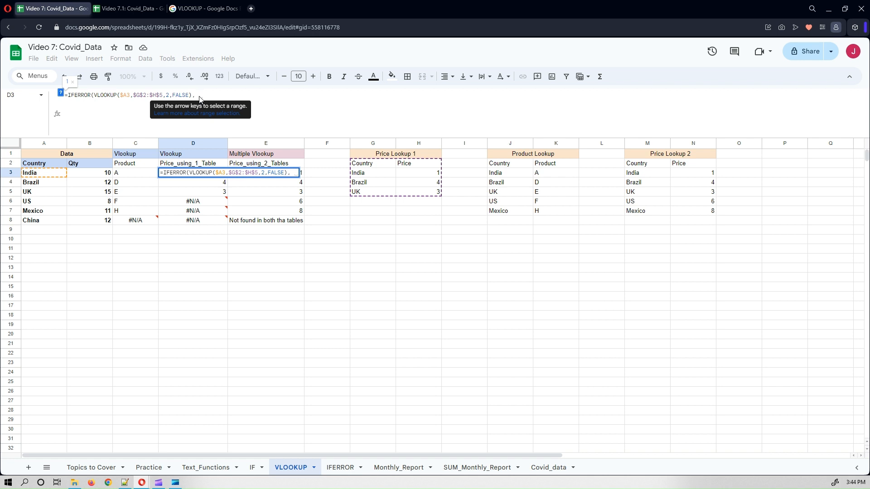
Complete D3's IFERROR with the fallback text "Not Found in Table 1" and copy the formula down through D8
type(" \"")
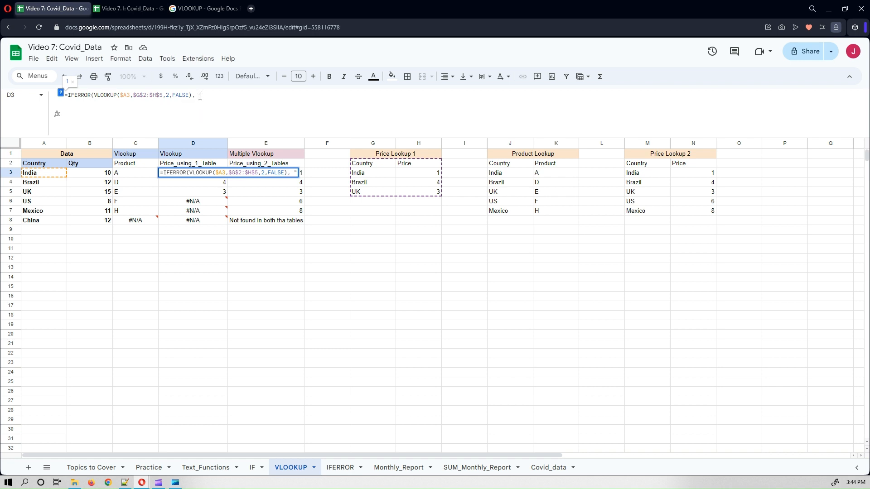
type("Found")
key("BackSpace")
key("BackSpace")
key("BackSpace")
key("BackSpace")
key("BackSpace")
type("Not Found in ")
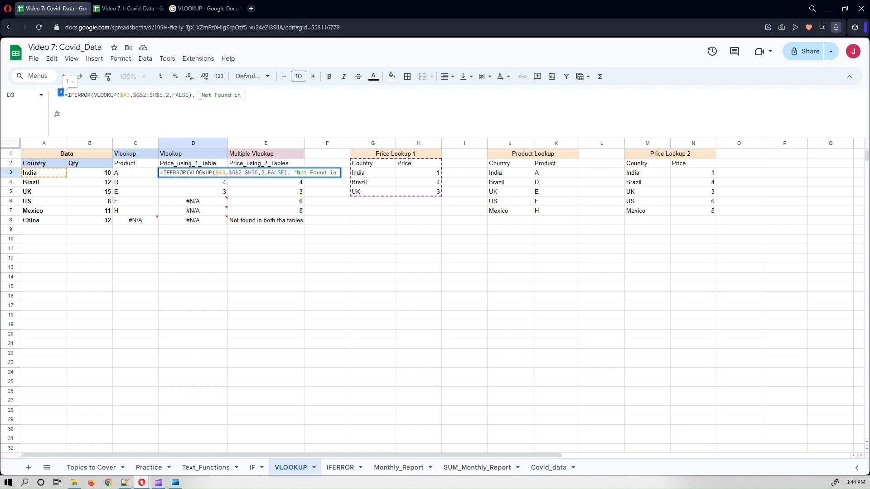
type("Table 1\")")
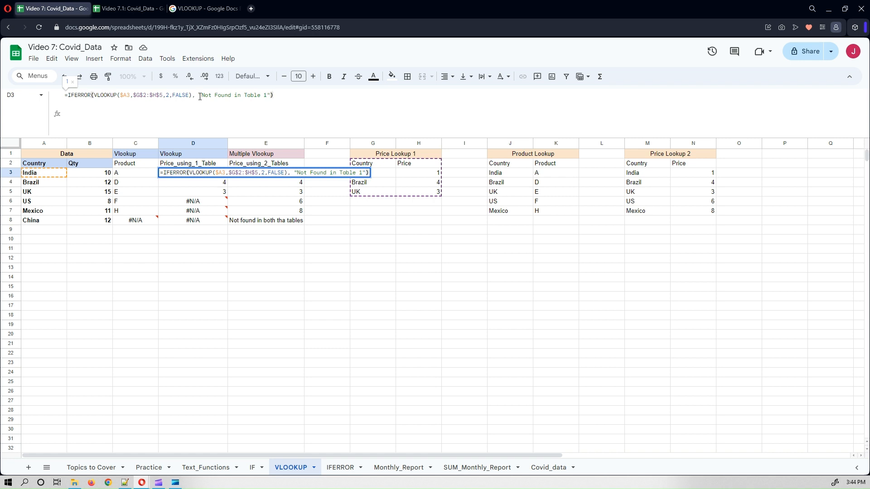
key("Return")
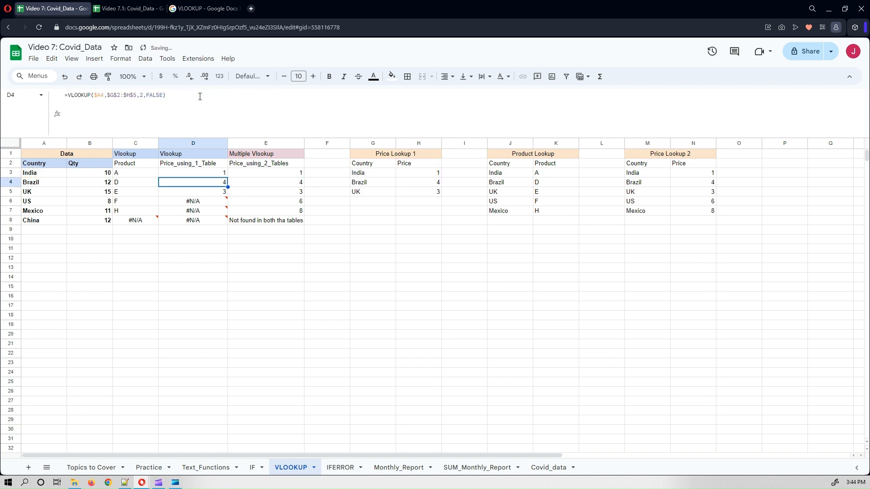
key("Up")
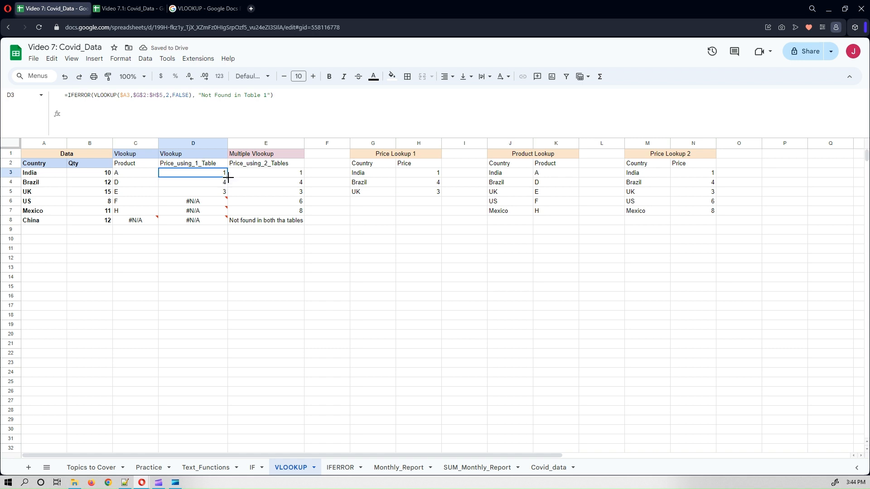
left_click_drag(228, 177, 218, 221)
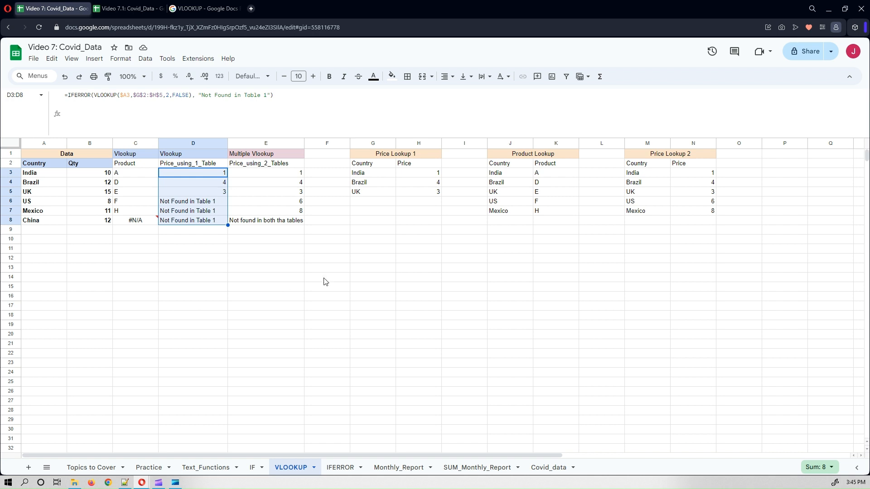
Compare the Price Lookup 1 table with the Price Lookup 2 table in M1:N7
left_click_drag(382, 154, 422, 202)
left_click(617, 286)
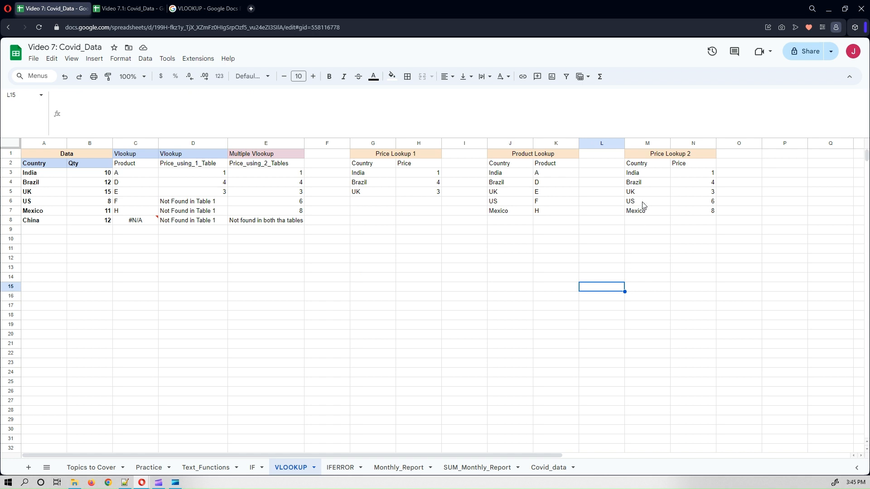
left_click_drag(638, 153, 705, 217)
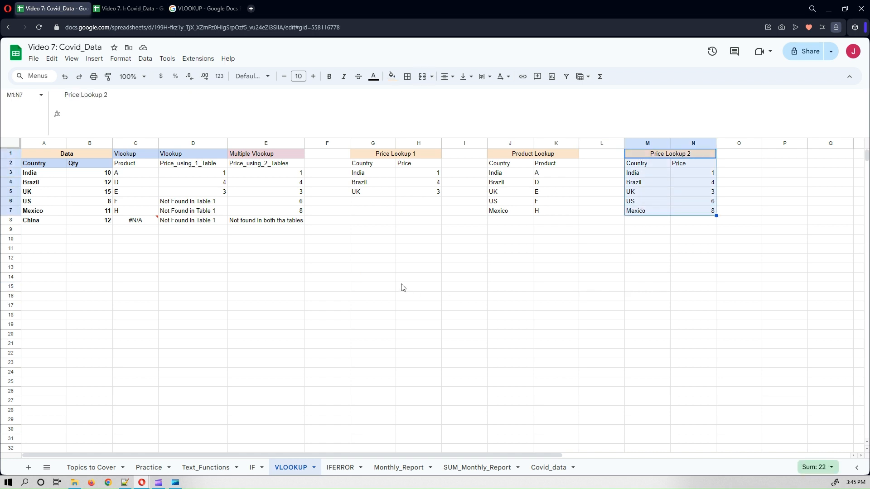
left_click(375, 284)
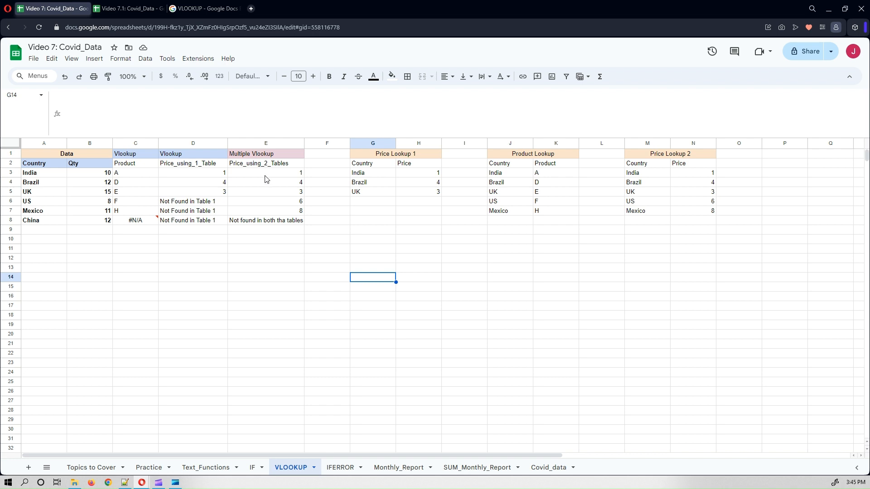
Clear the existing formulas under Price_using_2_Tables in E3:E9
left_click_drag(266, 174, 257, 236)
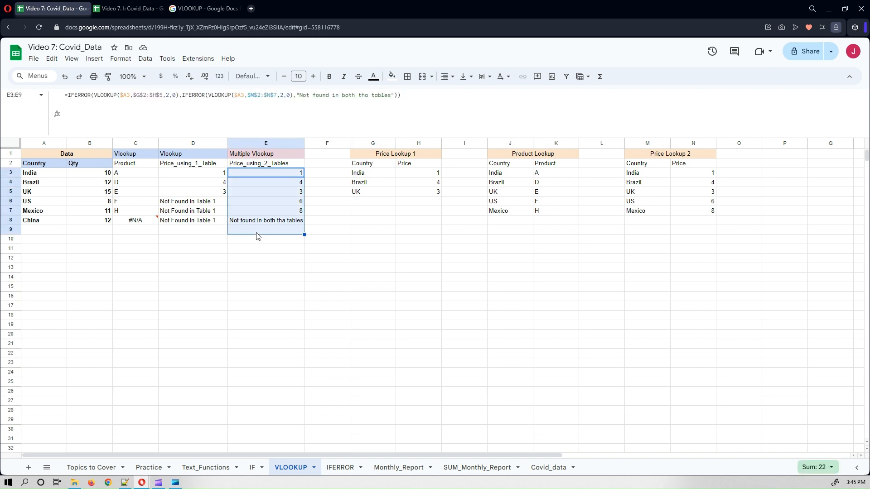
key("Delete")
left_click(275, 288)
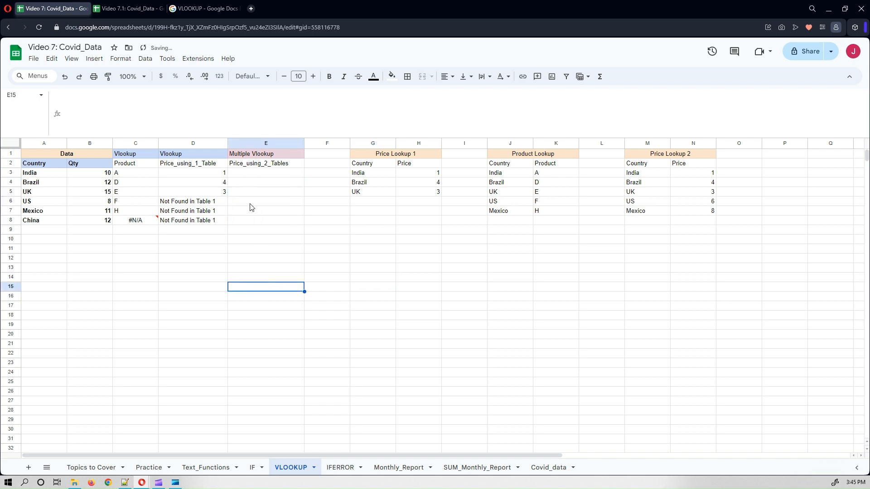
Start an IFERROR formula in E3 with a VLOOKUP nested as its first argument
left_click(261, 176)
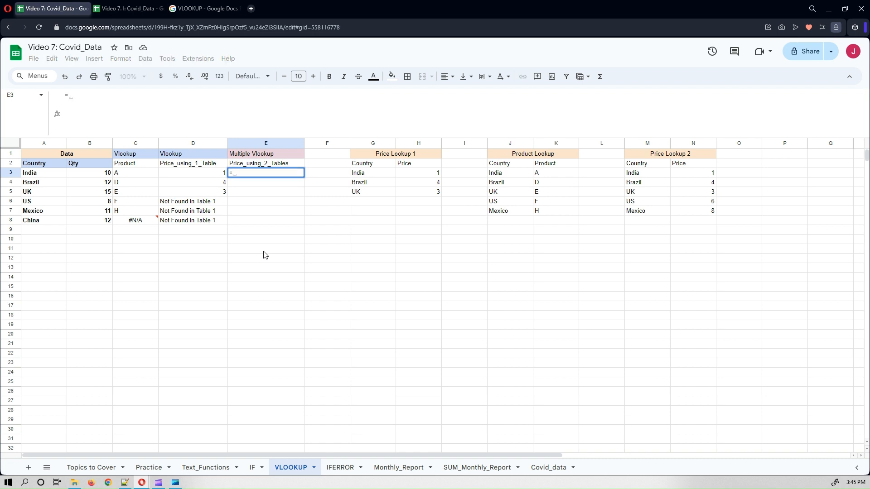
type("IFERR")
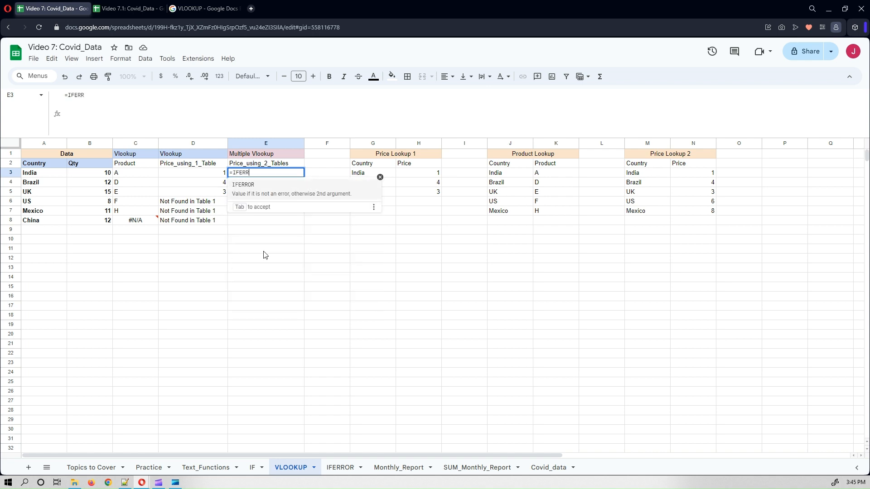
key("Tab")
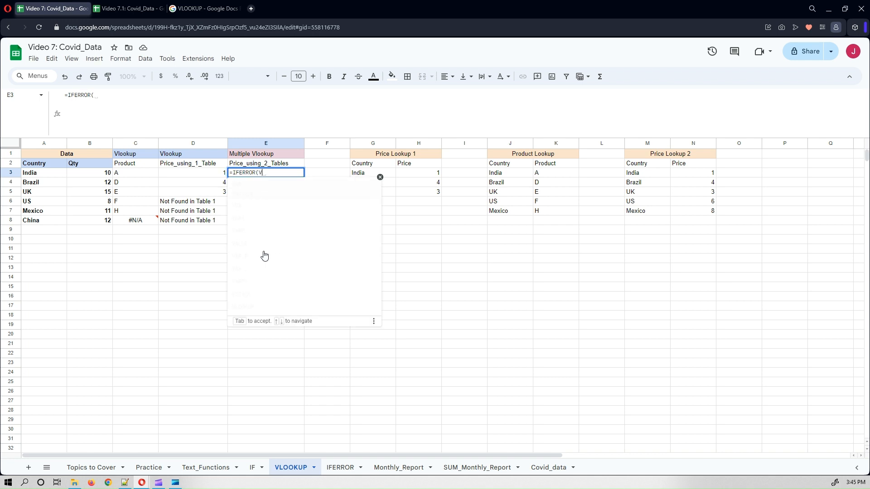
type("VLO")
key("Tab")
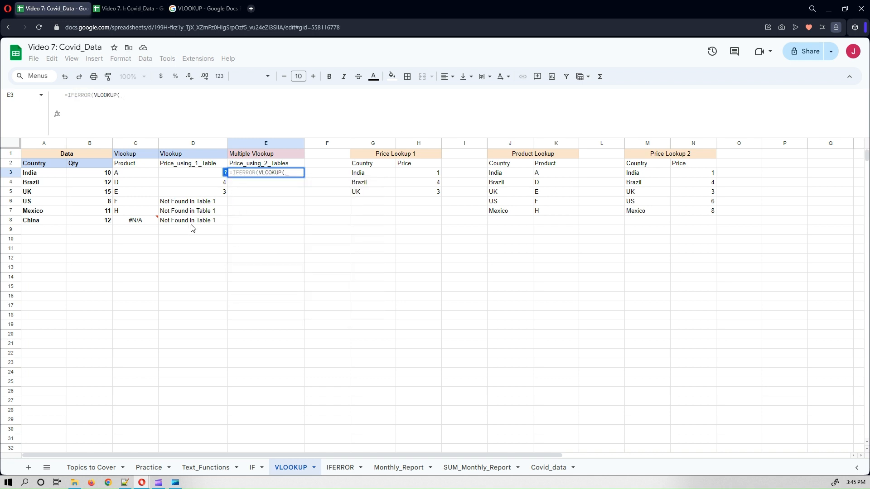
left_click(49, 174)
key("F4")
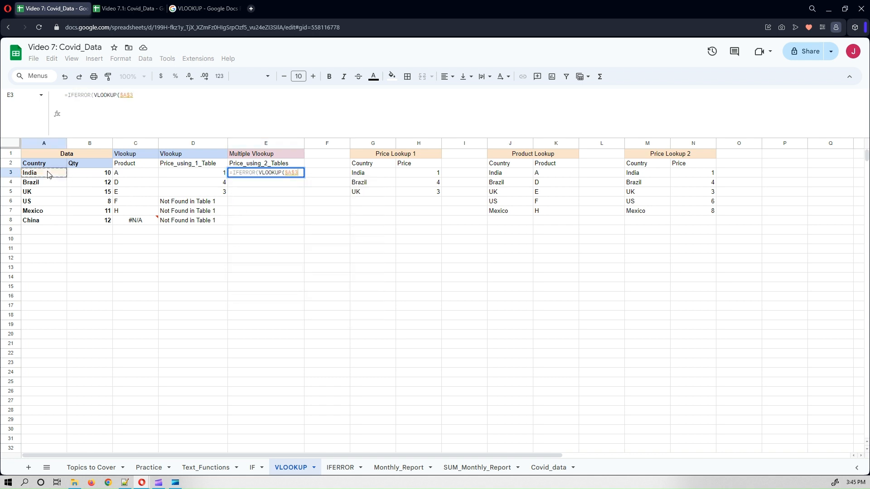
type(",")
key("BackSpace")
key("BackSpace")
key("BackSpace")
key("BackSpace")
key("BackSpace")
Use the column-locked country cell $A3 as the search key of E3's first VLOOKUP
left_click(49, 174)
key("F4")
key("F4")
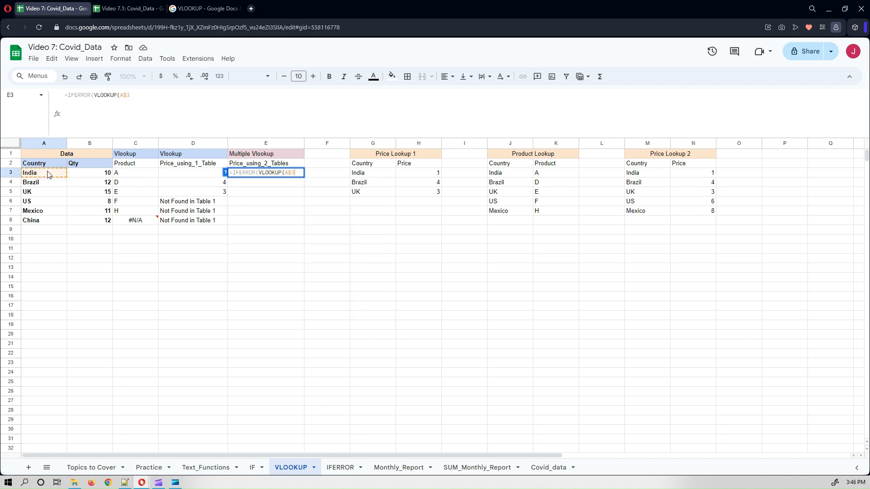
type(",")
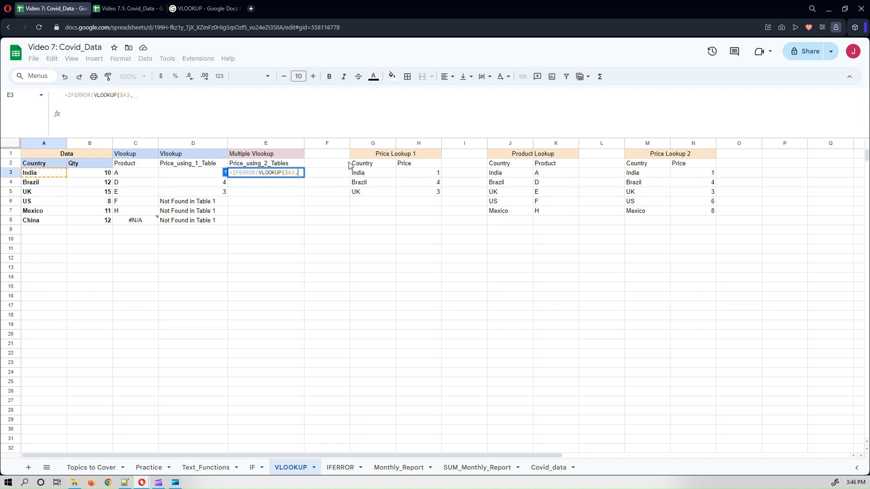
Complete E3's first VLOOKUP with the absolute Price Lookup 1 range $G$2:$H$5, column index 2 and FALSE
left_click_drag(356, 164, 428, 192)
key("F4")
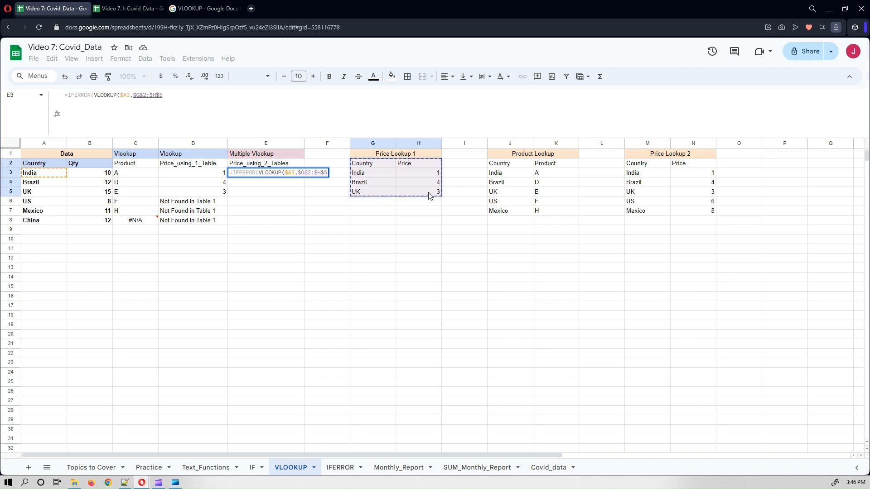
type(",2")
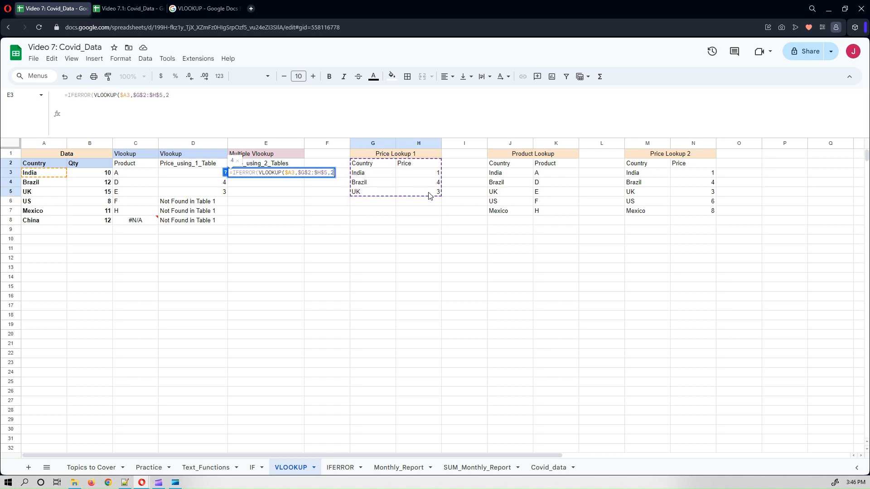
type(",F")
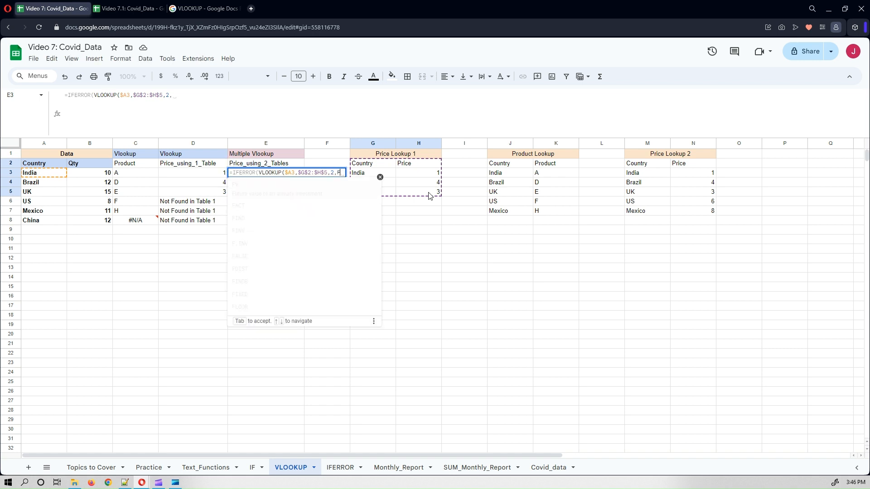
type("ALSE")
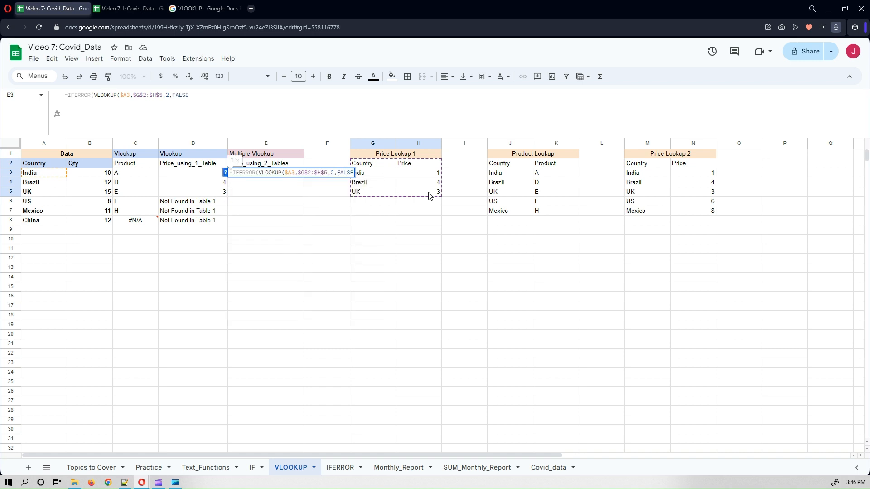
type(")")
Add a second IFERROR as E3's fallback argument, containing a VLOOKUP with $A3 as its search key
left_click(214, 99)
type(", IFE")
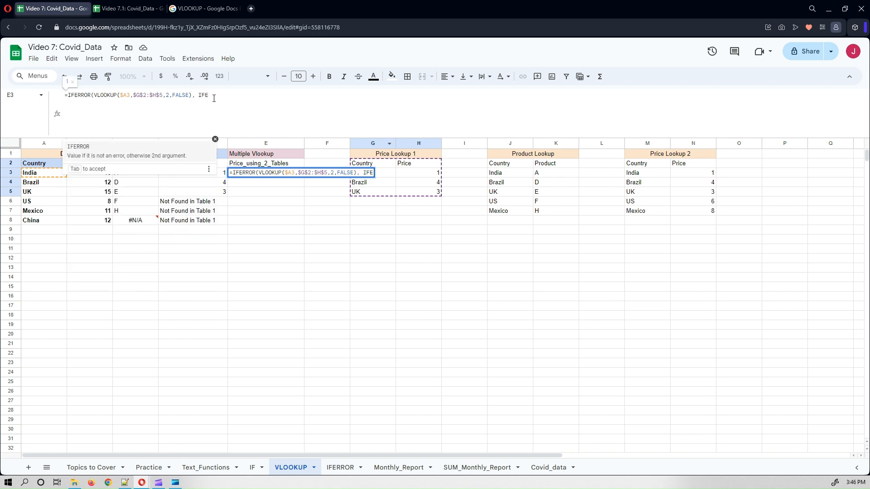
key("Tab")
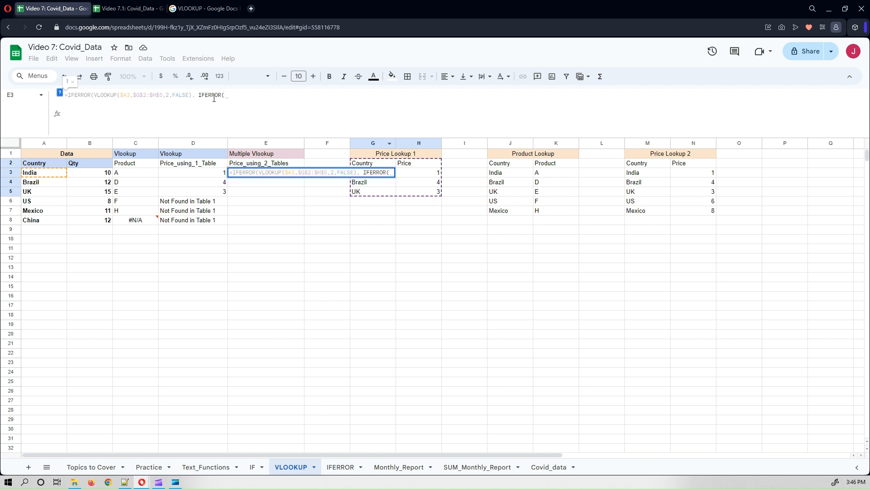
type("VLo")
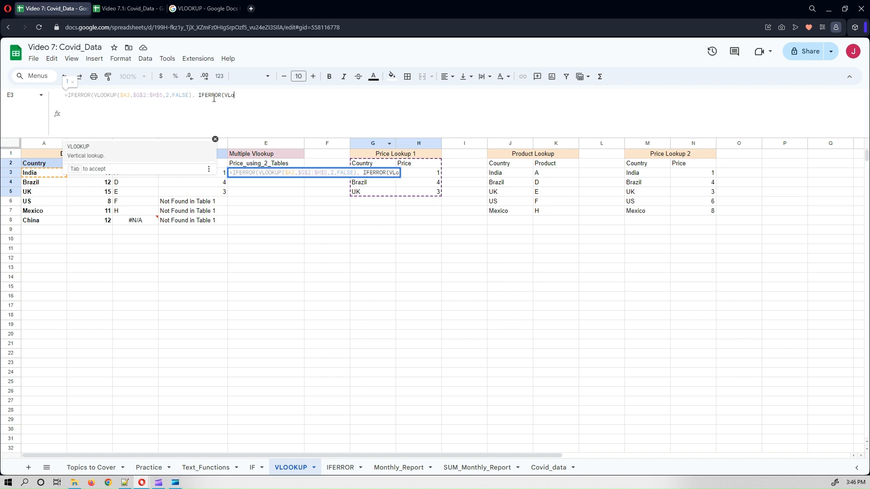
key("Tab")
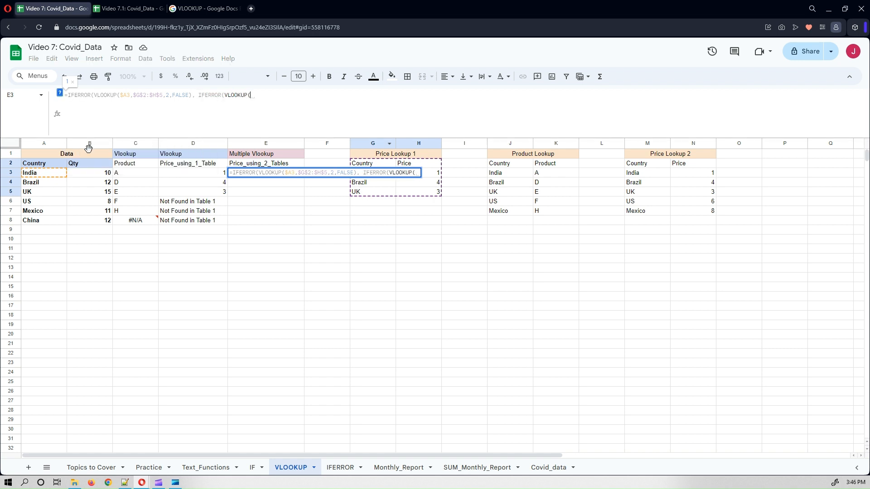
left_click(44, 176)
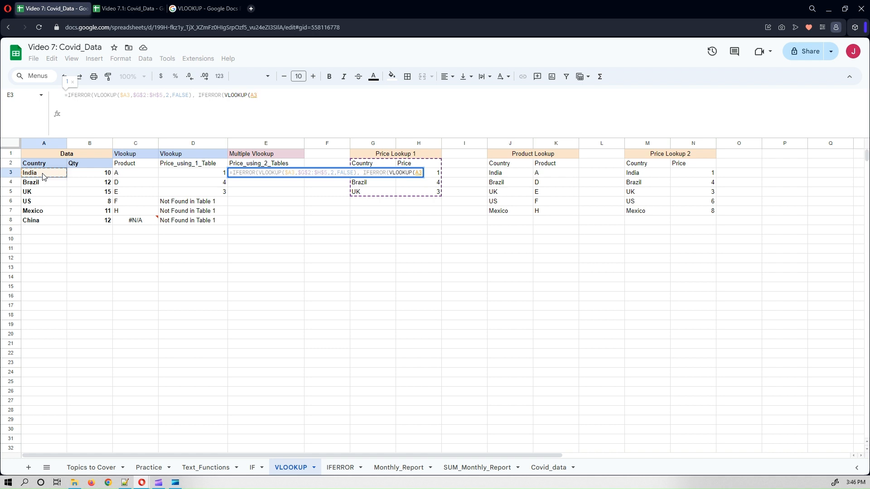
key("F4")
key("F4")
key("F4")
type(",")
Give E3's second VLOOKUP the absolute Price Lookup 2 range $M$2:$N$7, column index 2 and FALSE
left_click_drag(641, 164, 698, 213)
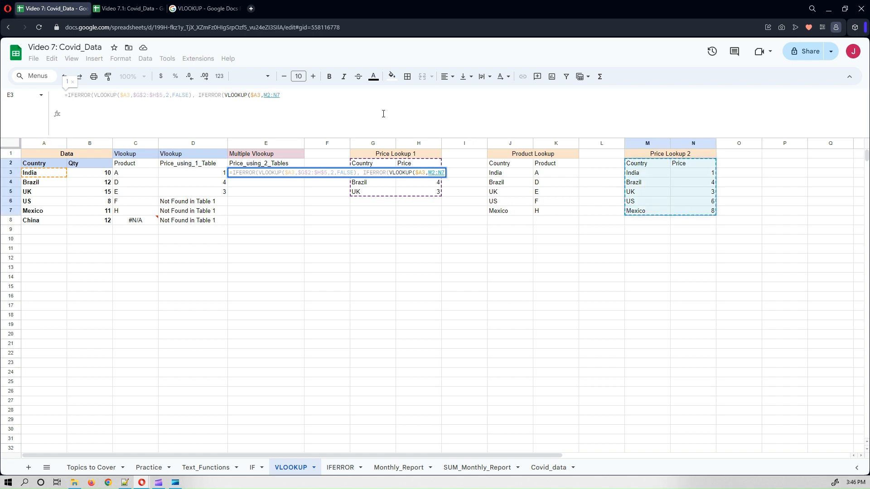
key("F4")
type(",2")
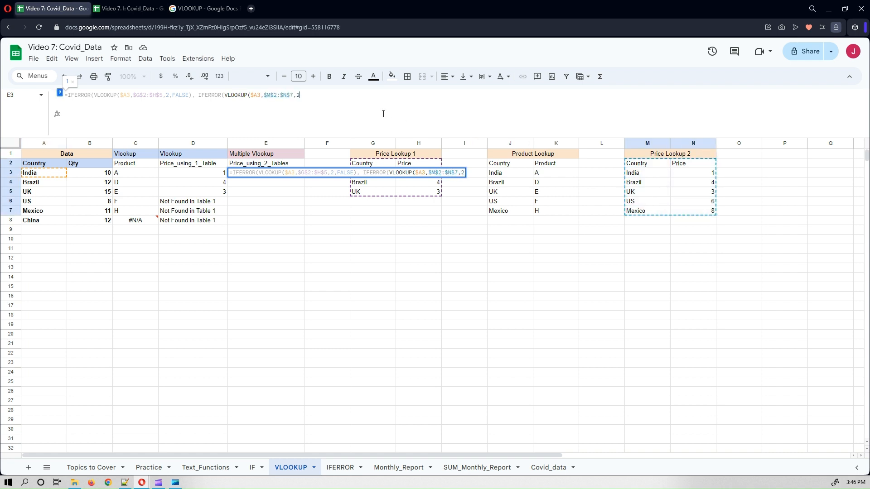
type(",FALS")
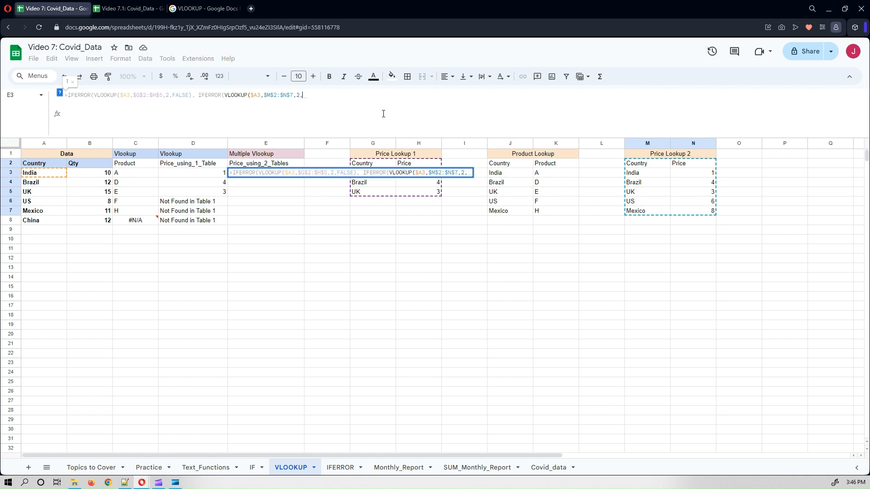
type("E")
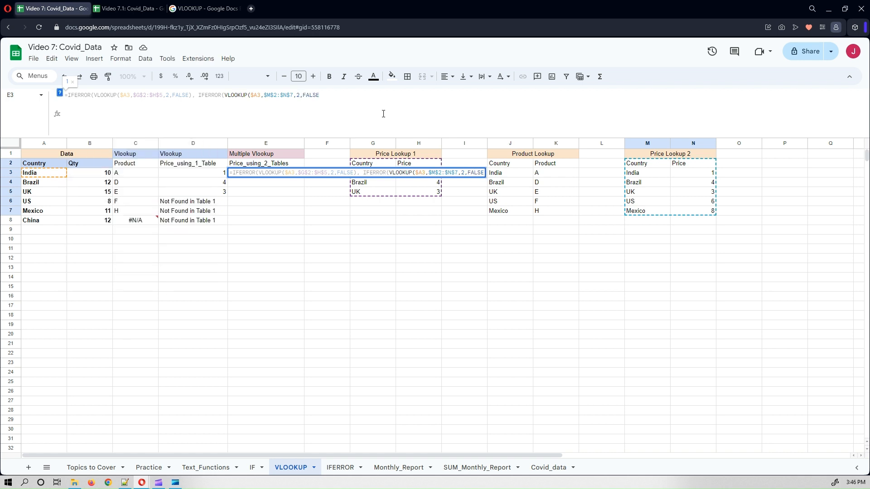
Add "Not Found" as the inner IFERROR's fallback text and finish E3's nested formula
type("), ")
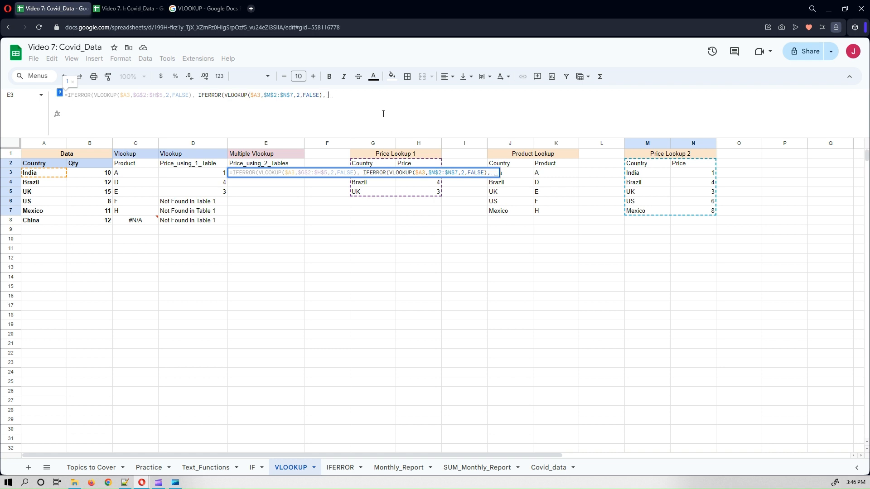
type("\"")
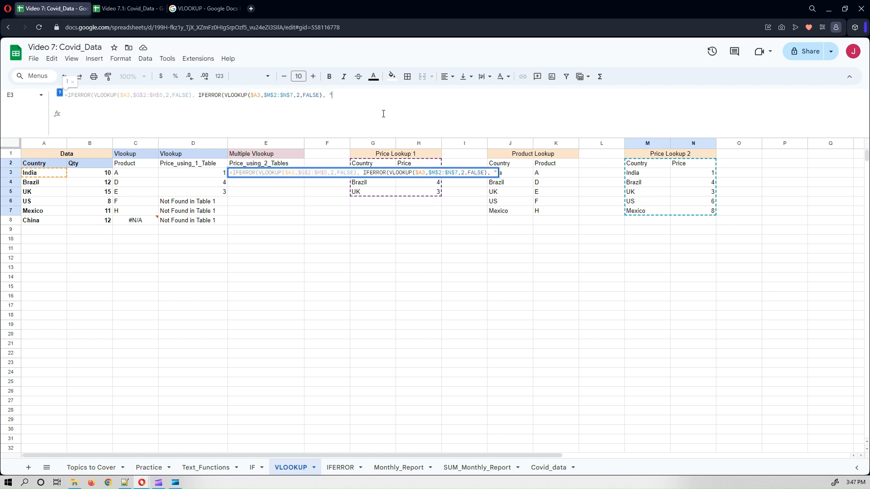
type("Not Found\"")
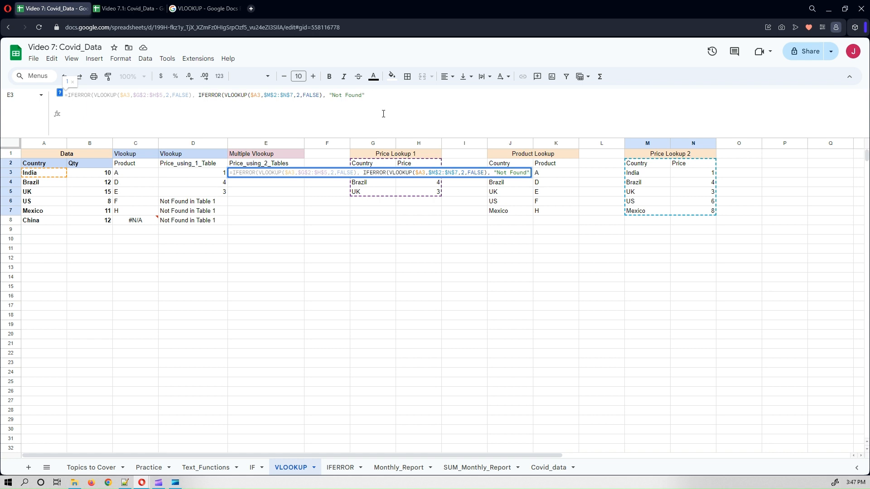
type("))")
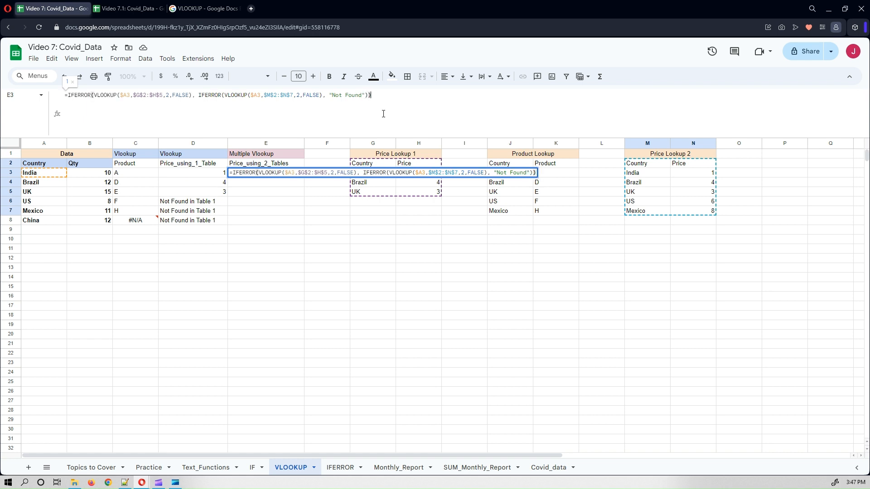
key("Return")
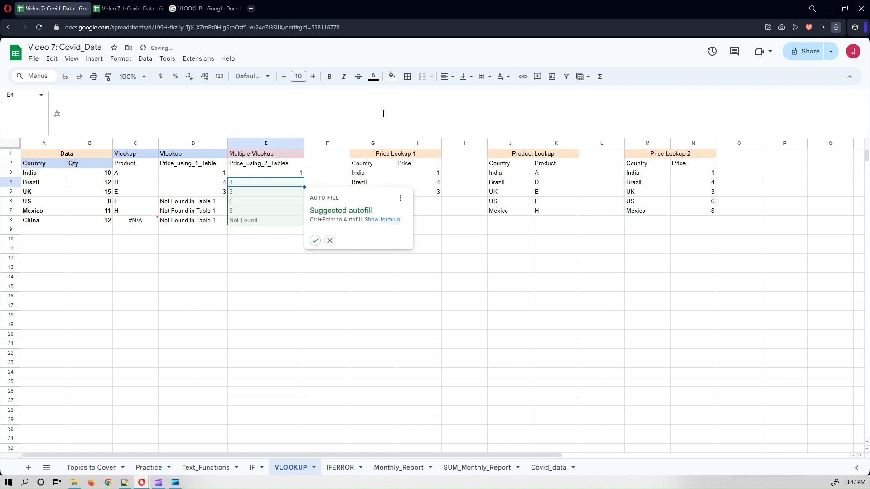
Fill E3's nested two-table lookup formula down the Price_using_2_Tables column through E8
left_click(314, 244)
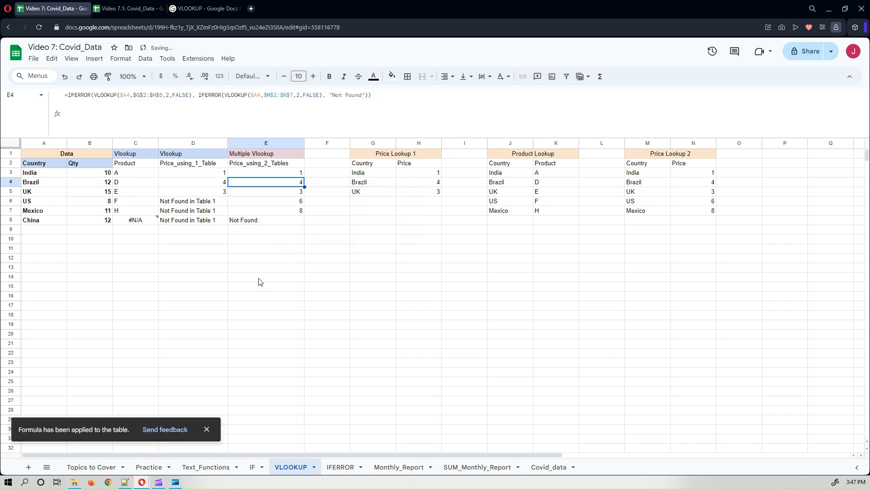
left_click(284, 176)
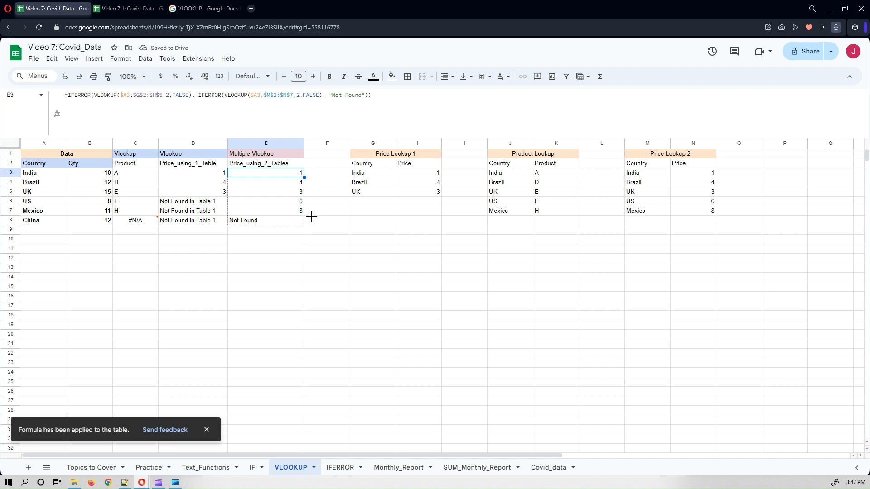
key("ctrl+shift+Down")
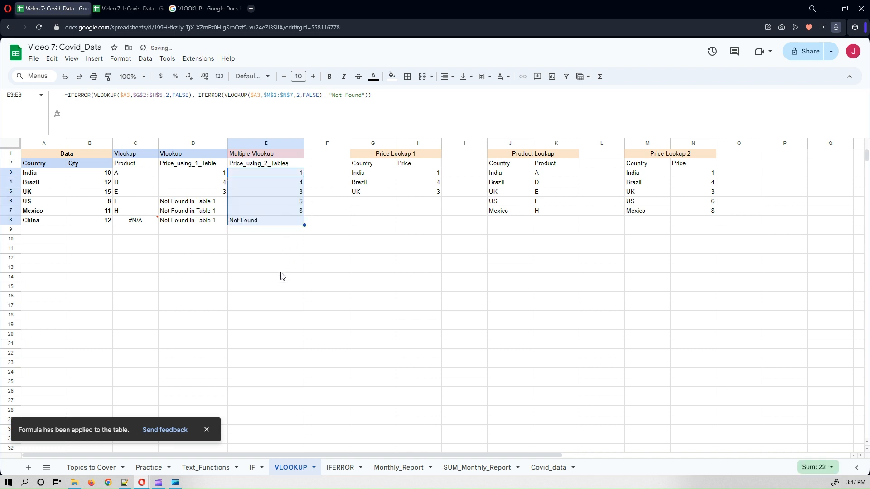
left_click(280, 272)
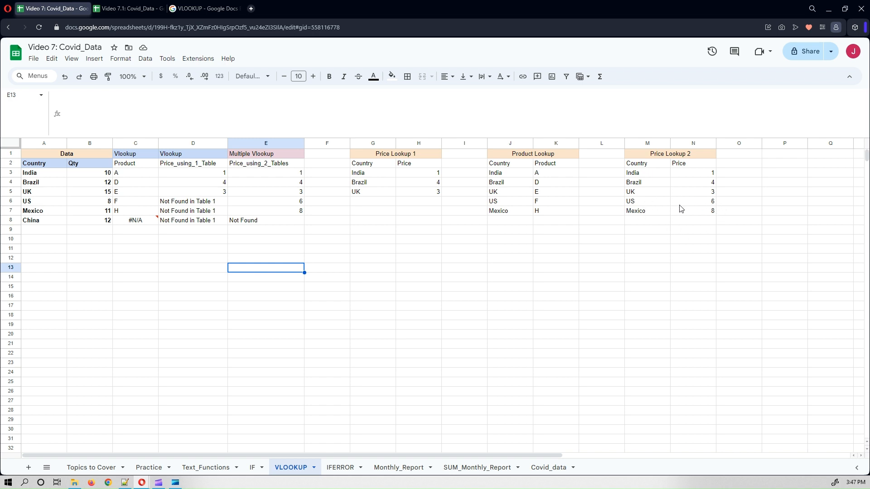
Check the two-table price results for US, Mexico and China against the lookup tables
left_click(280, 204)
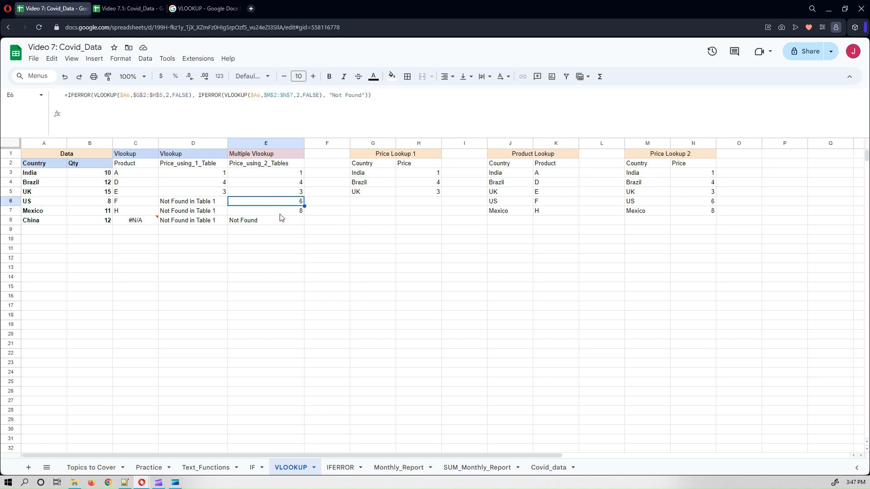
left_click(278, 213)
left_click(48, 224)
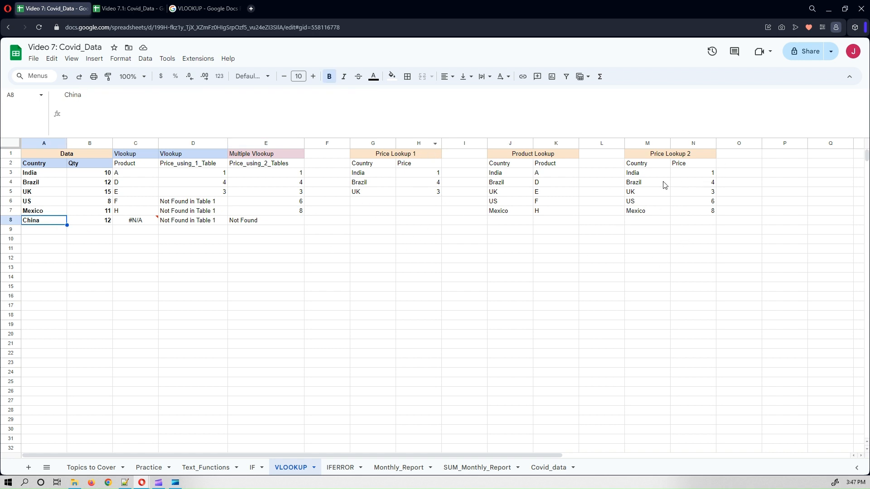
left_click(255, 223)
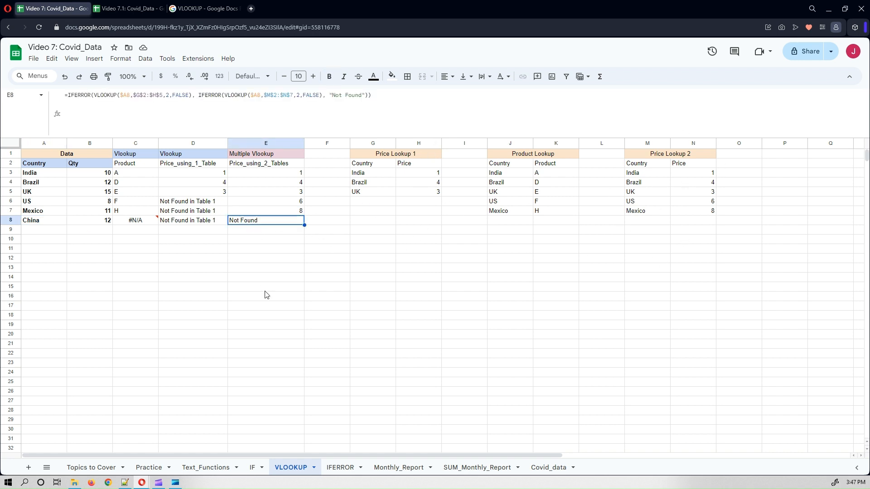